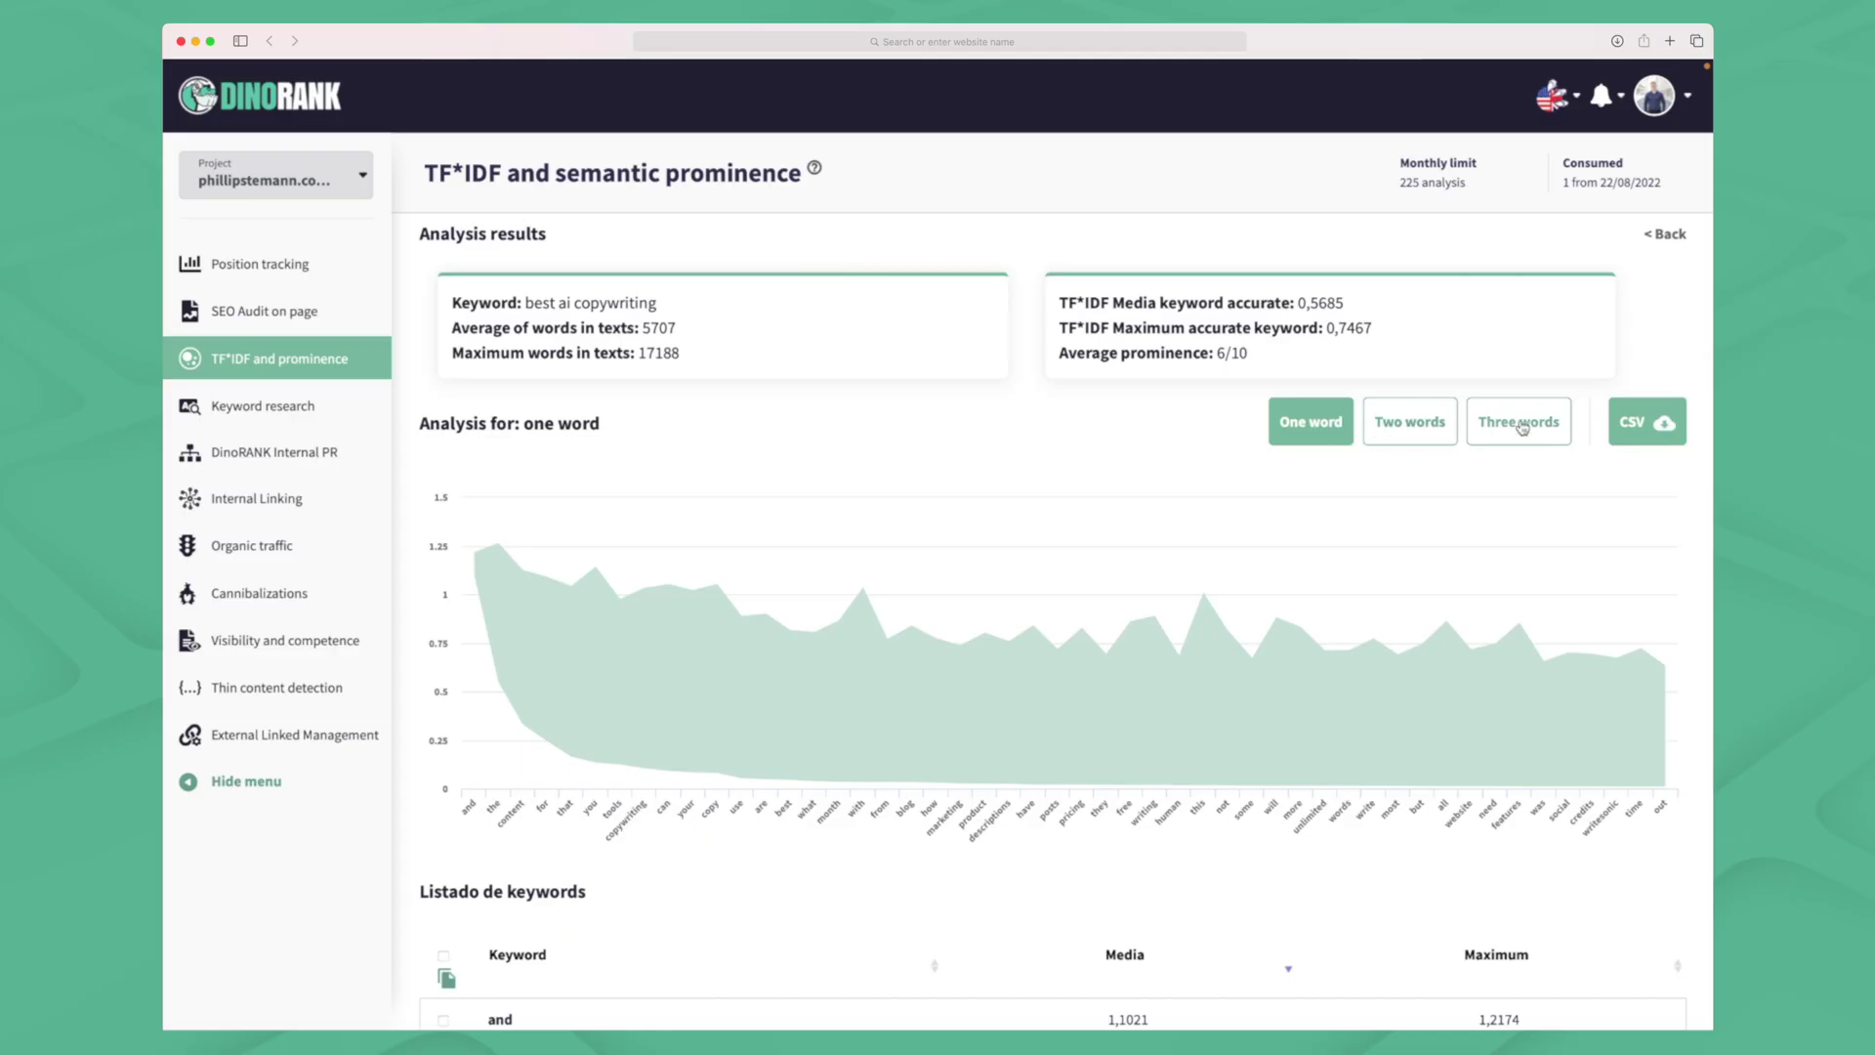
Switch the TF*IDF analysis for "best ai copywriting" to three-word phrases and review the chart and keyword list
click(1522, 427)
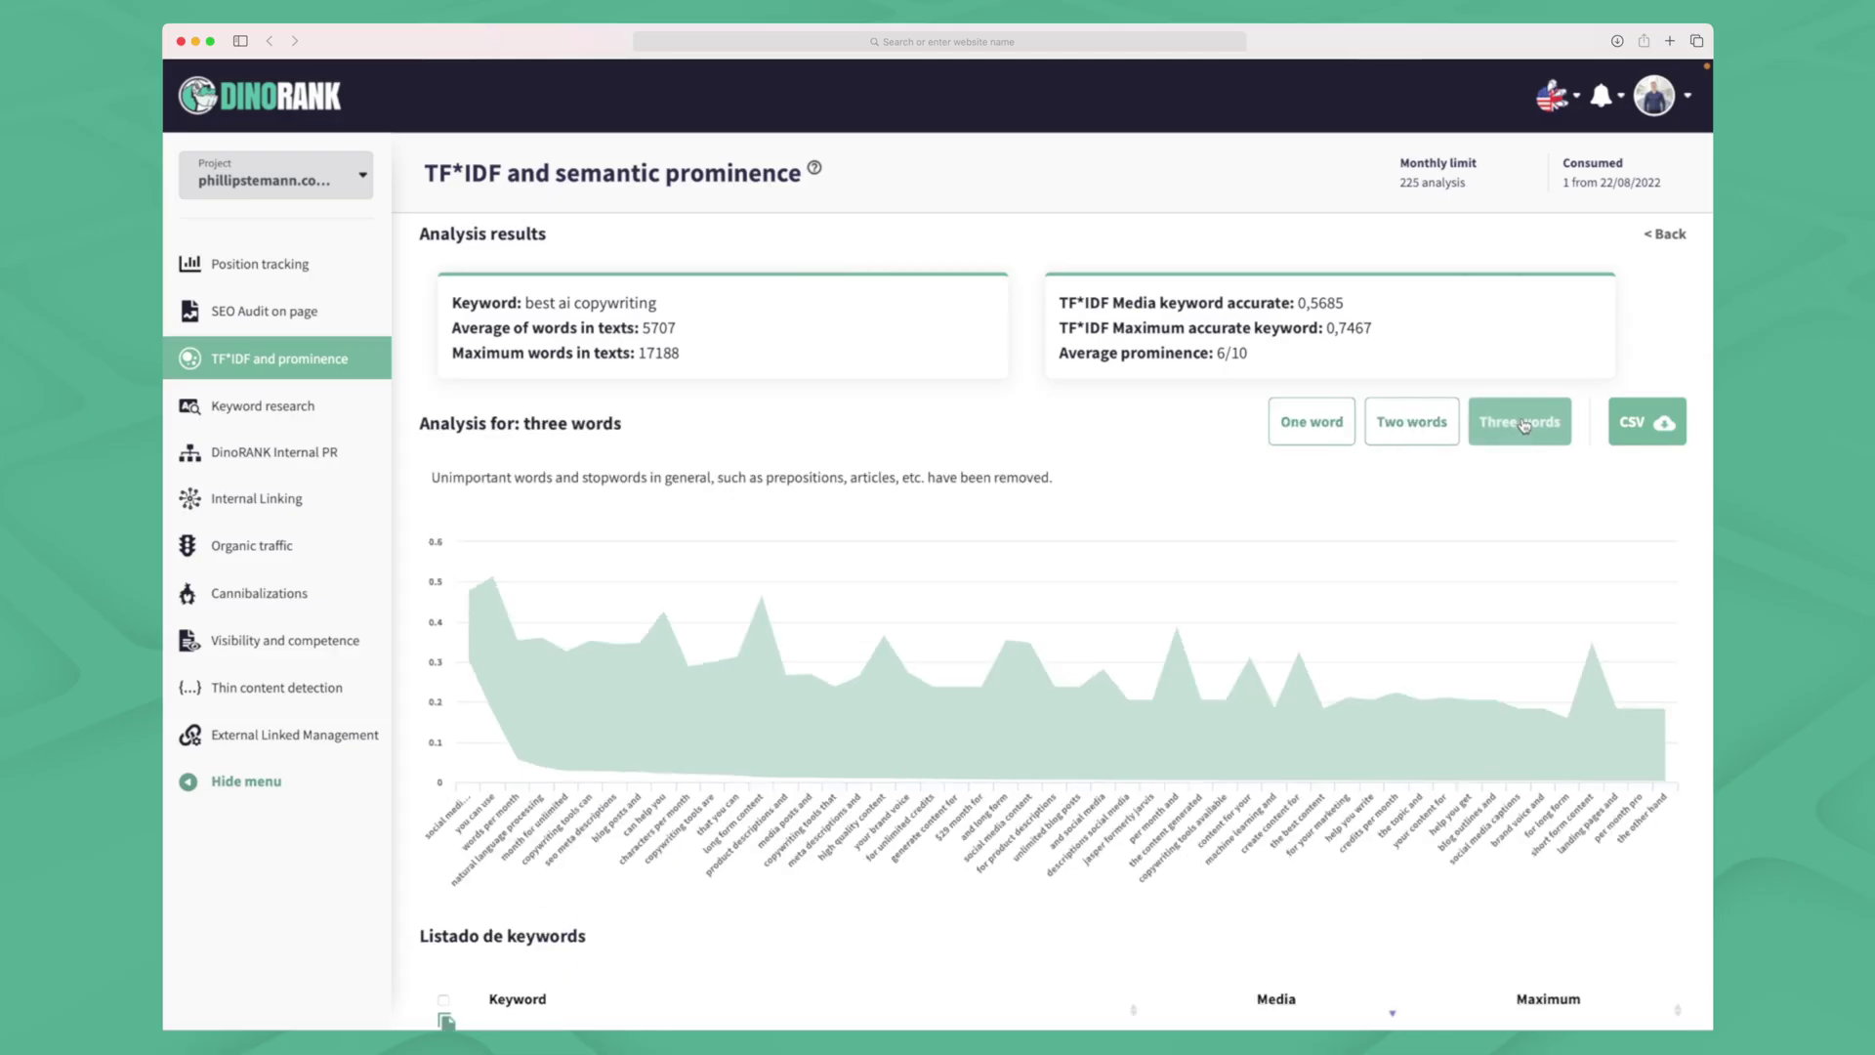
scroll(1337, 410, down, 5)
scroll(1346, 379, up, 5)
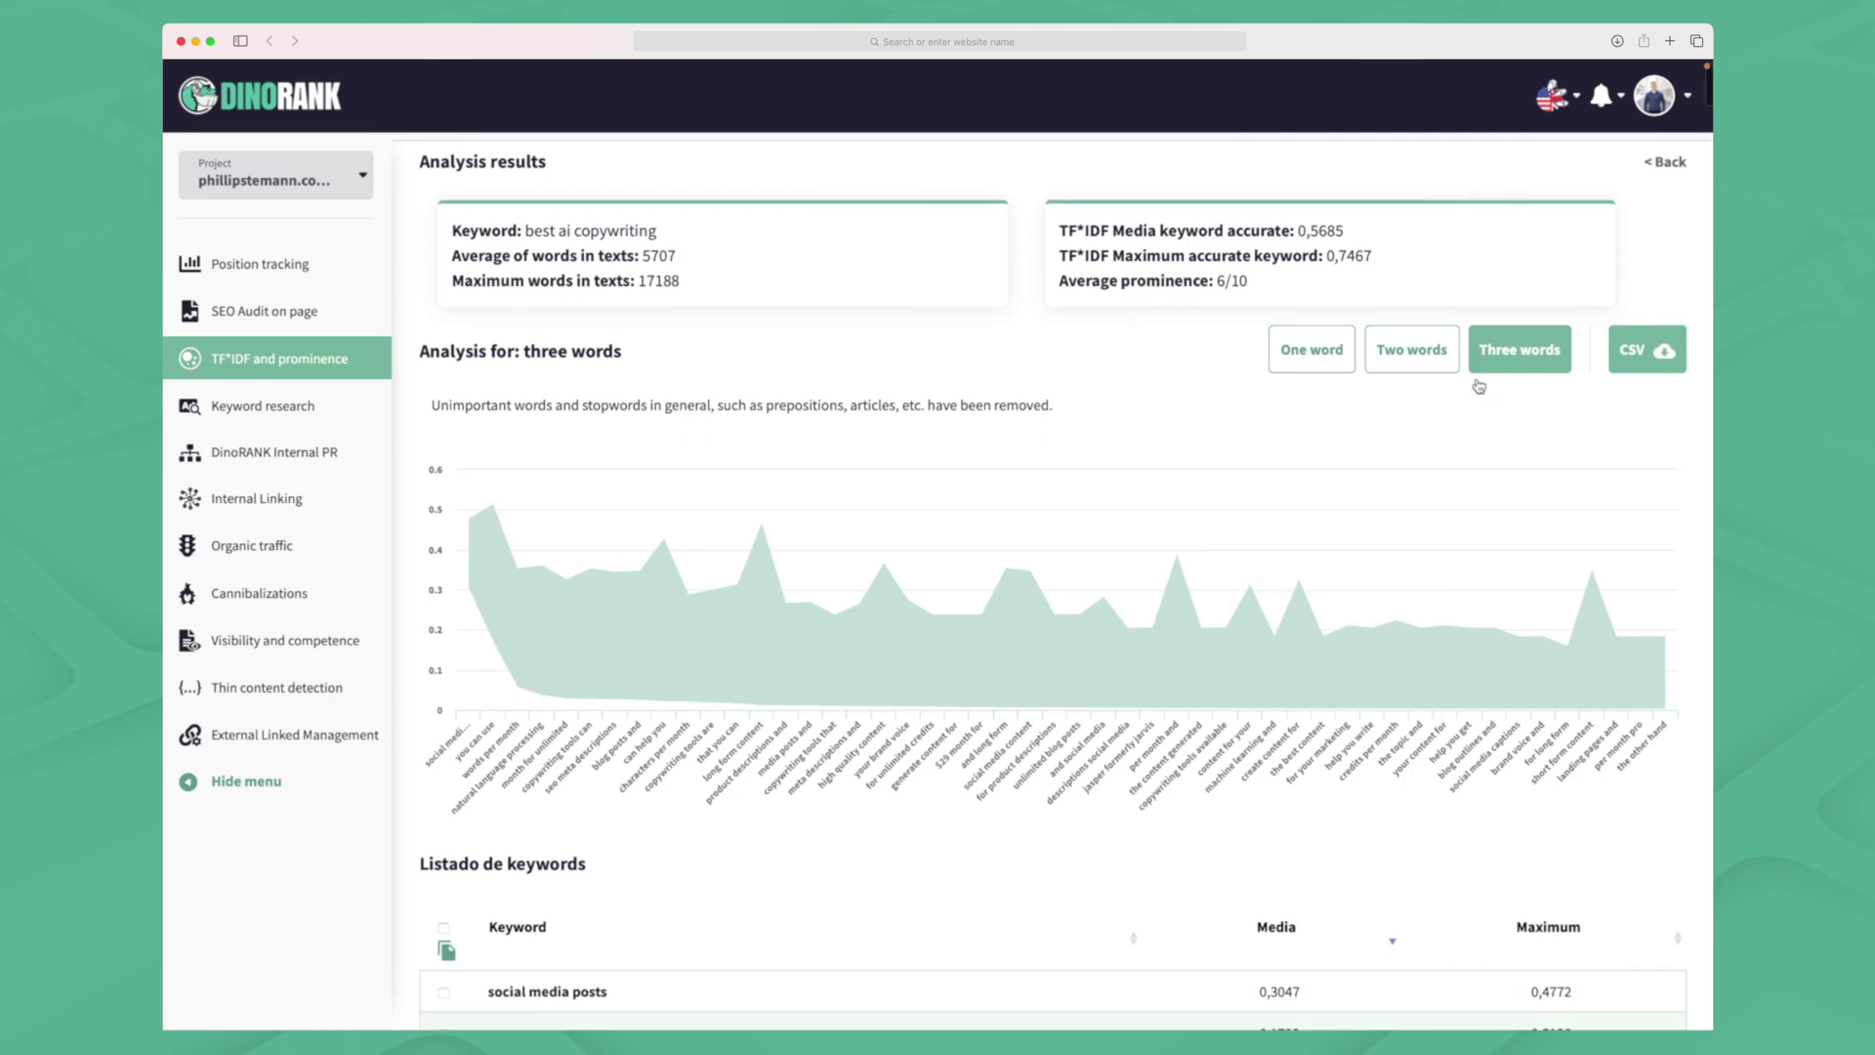
scroll(1445, 391, down, 7)
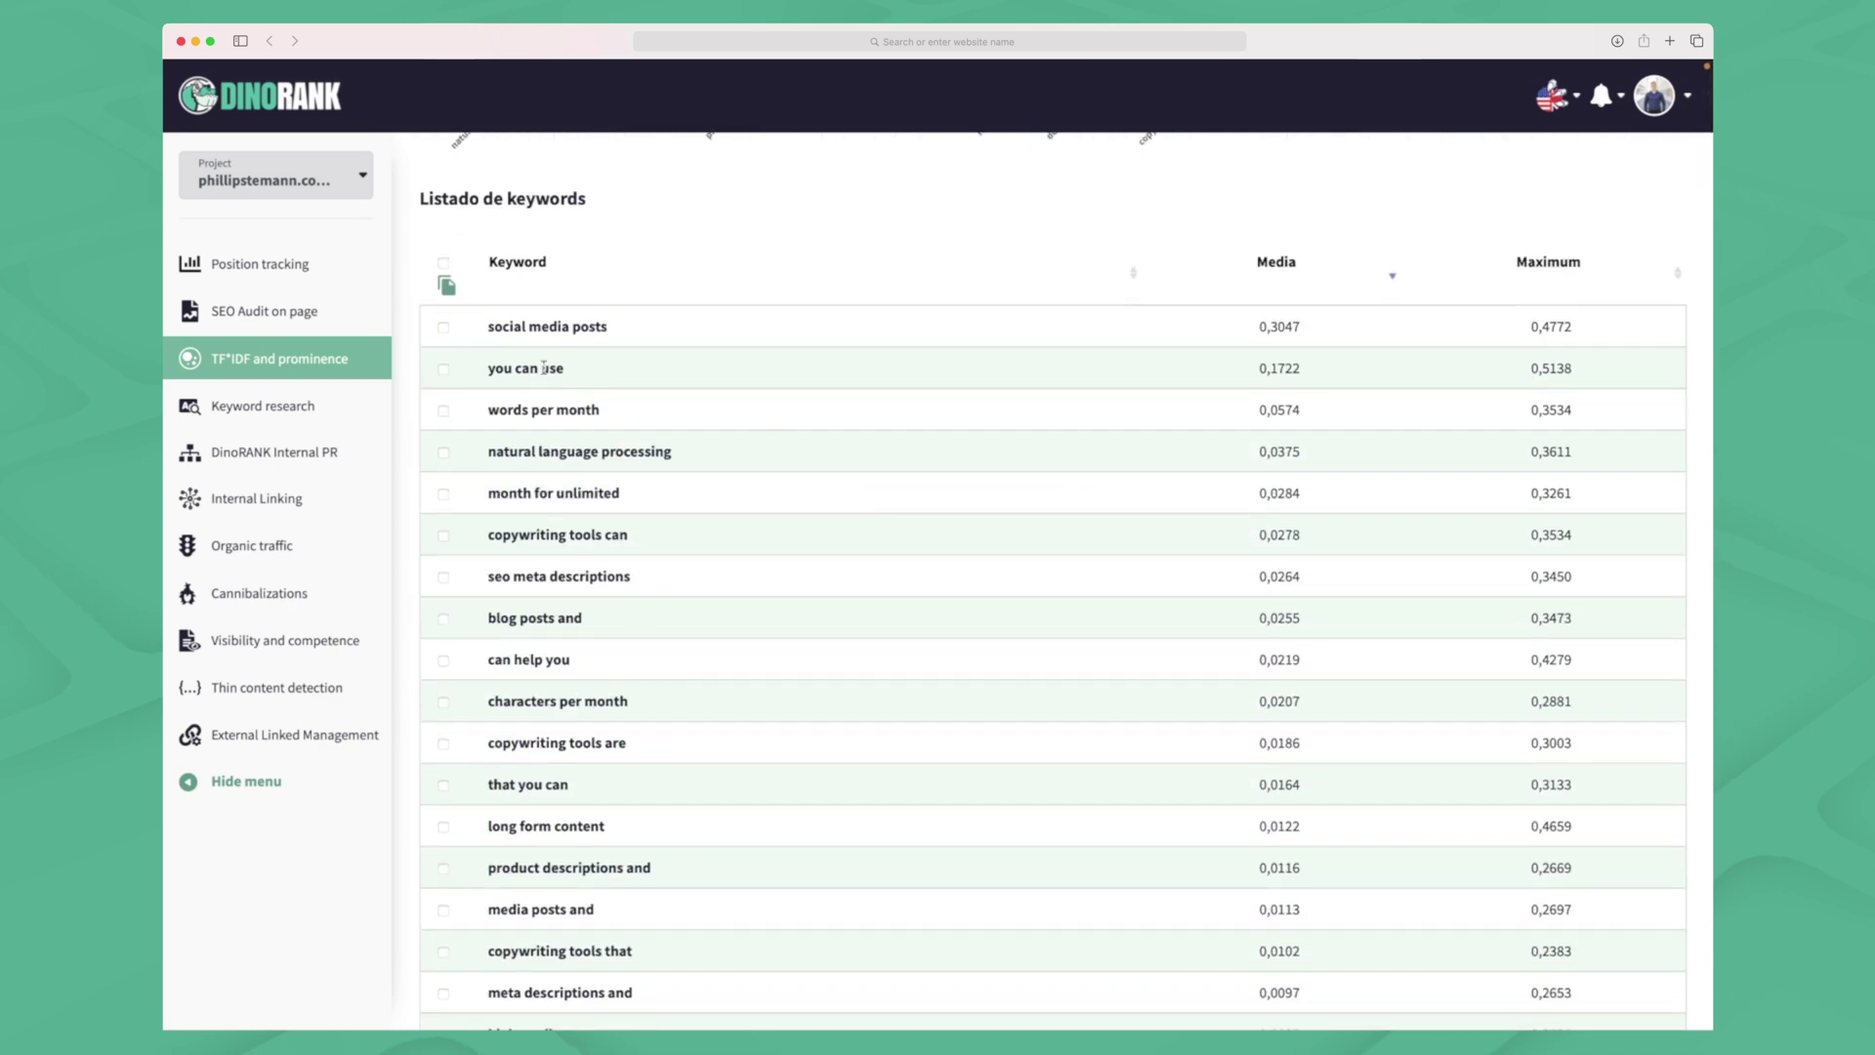
drag(594, 377, 491, 371)
scroll(856, 710, up, 8)
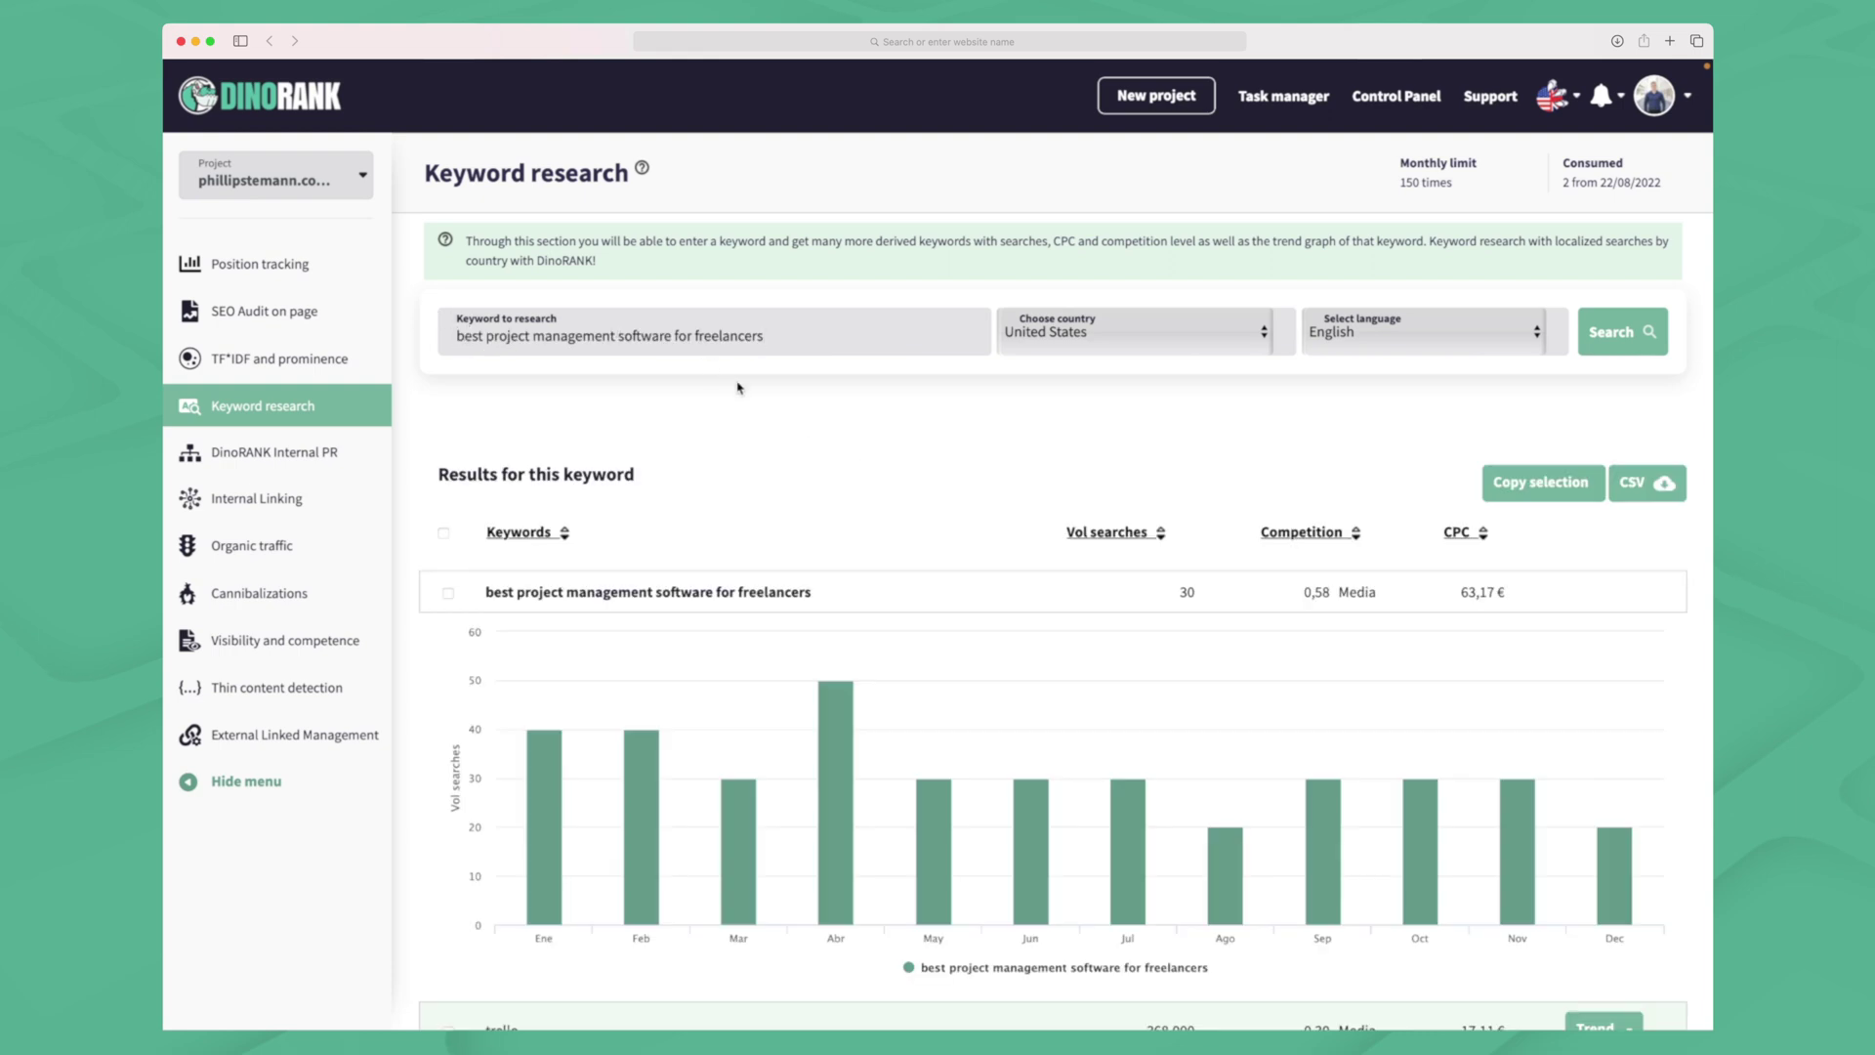
Examine the monthly search volumes and the CPC for the keyword "best project management software for freelancers"
scroll(771, 420, down, 3)
mouse_move(836, 683)
scroll(836, 683, down, 1)
scroll(836, 697, up, 2)
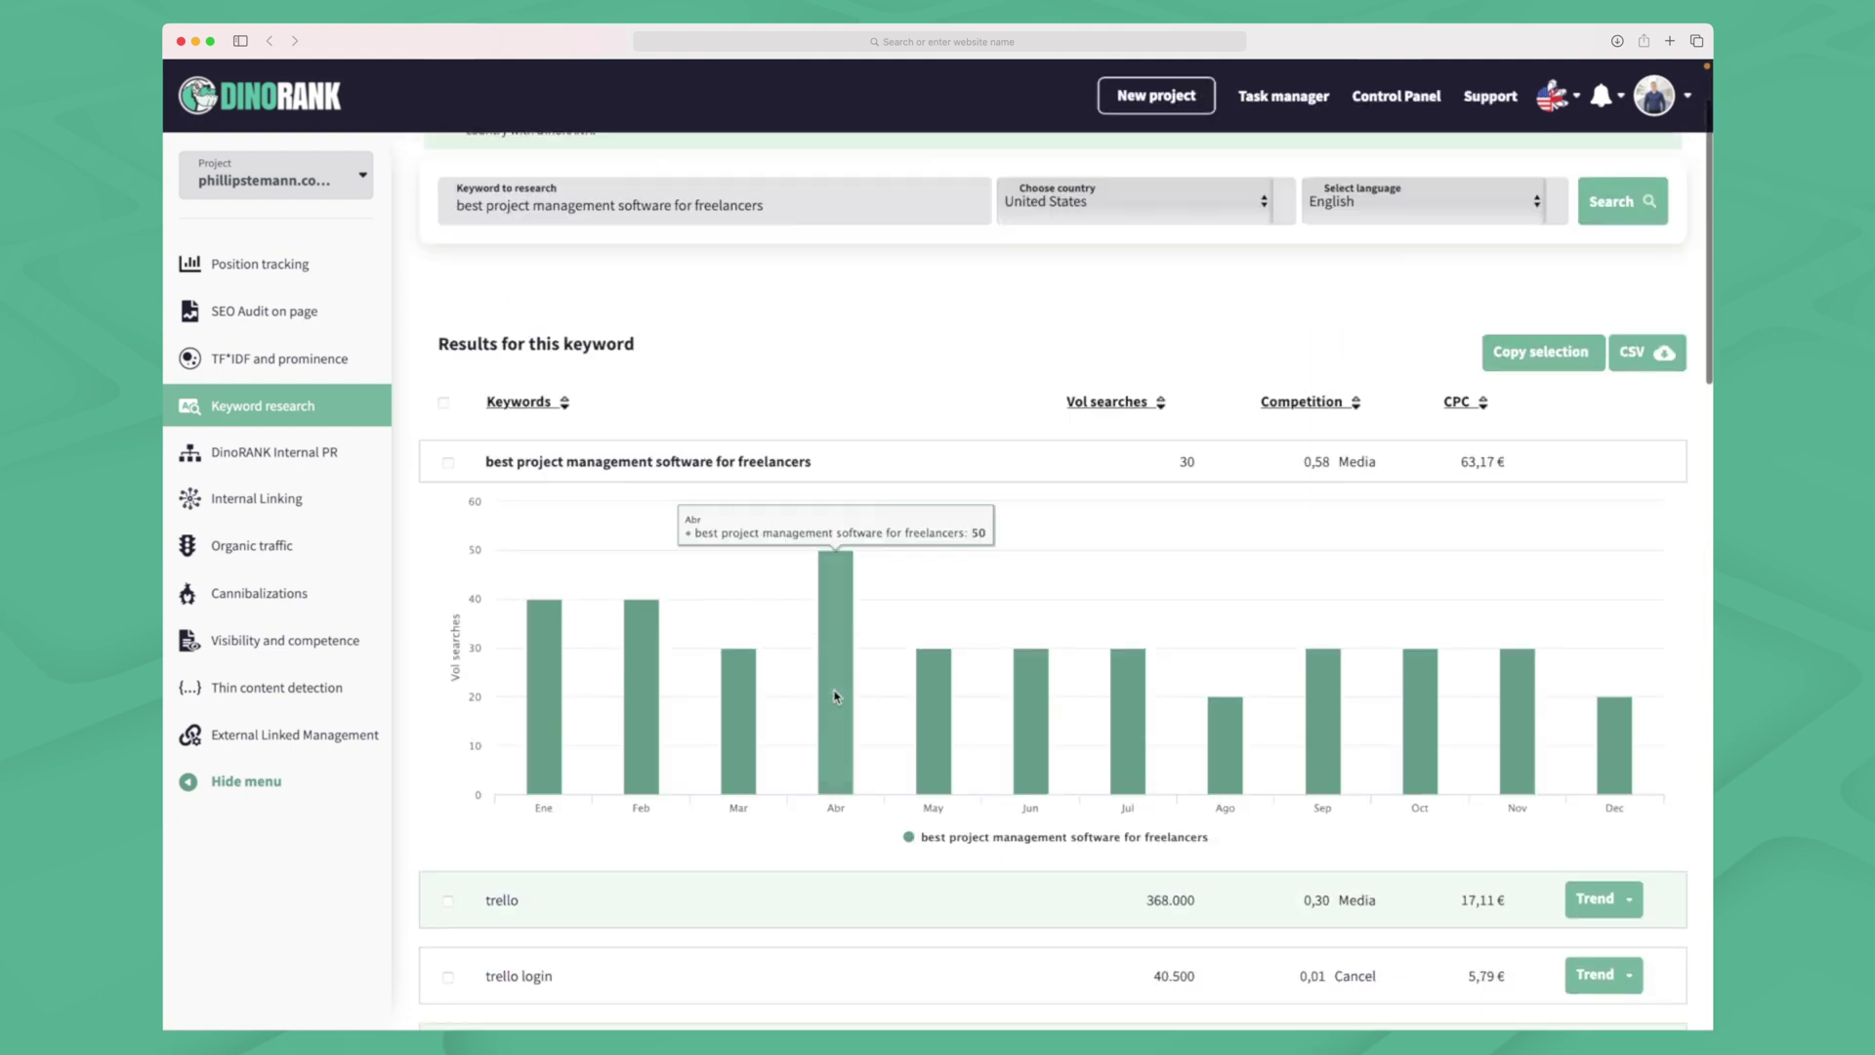
scroll(684, 654, up, 1)
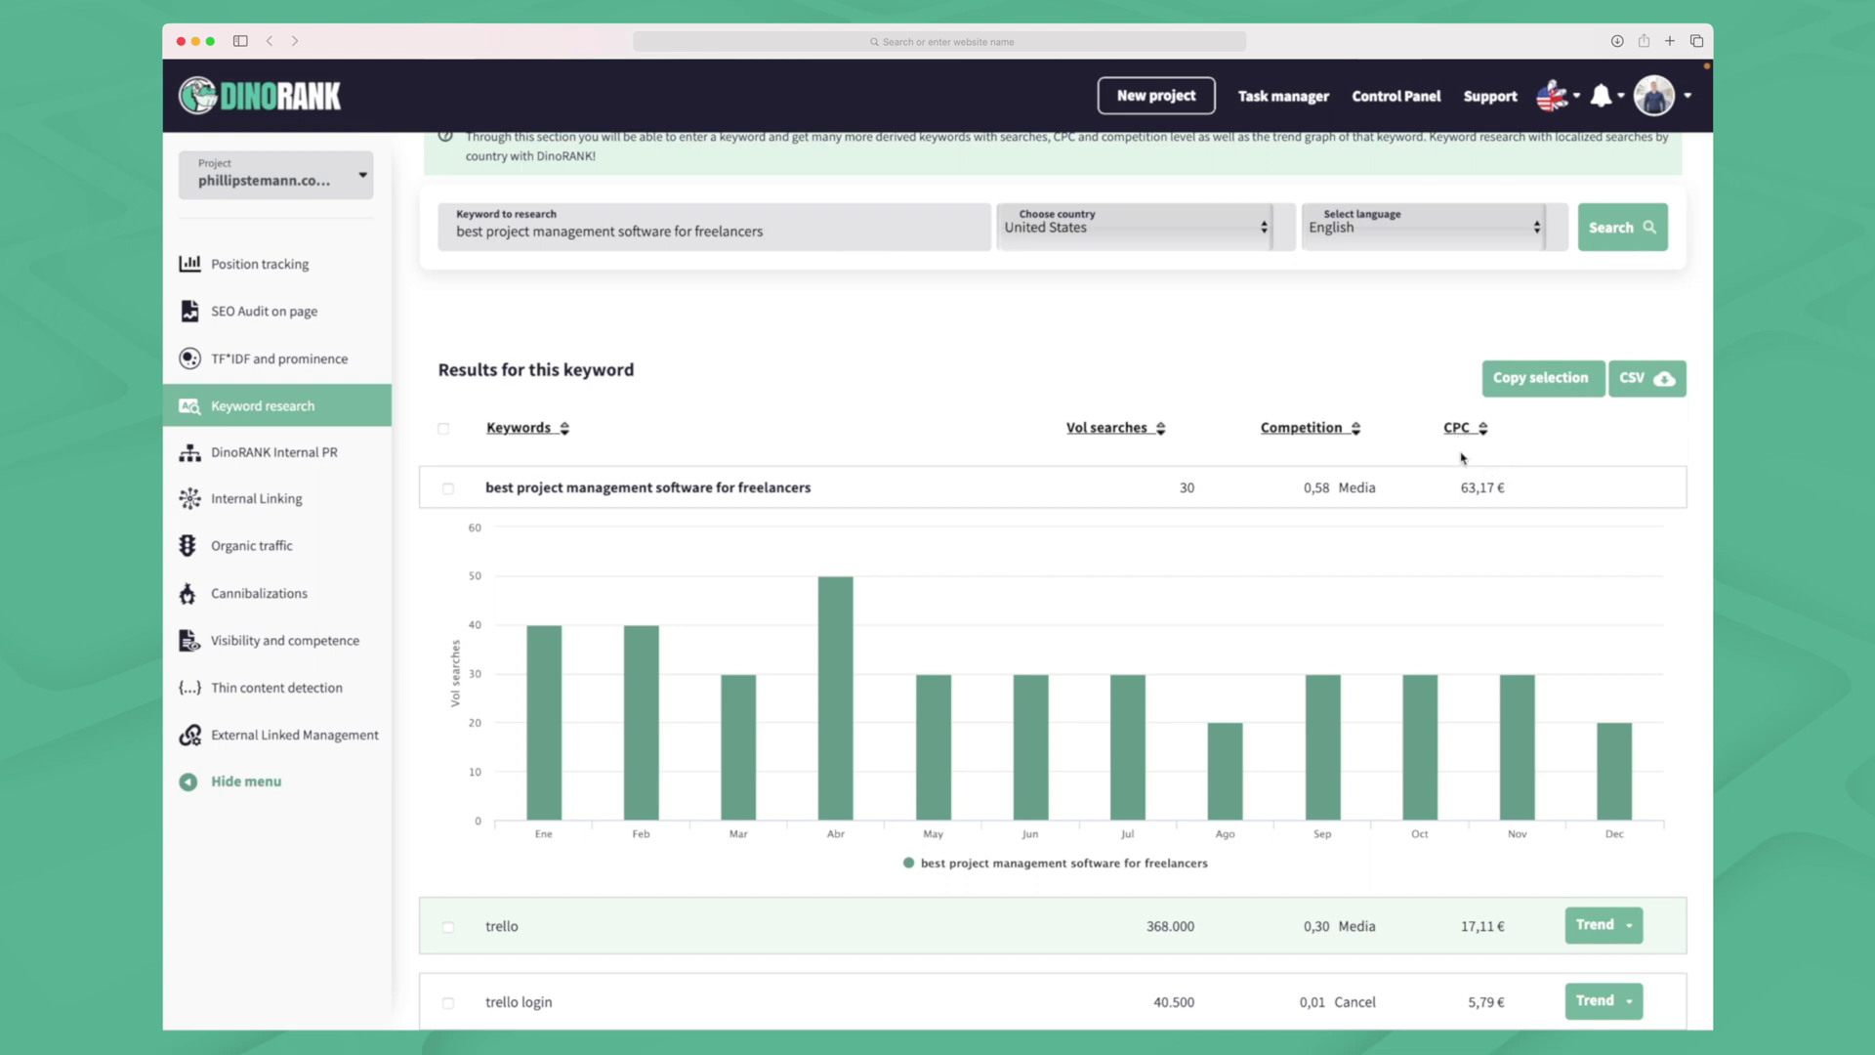
drag(1521, 490, 1450, 485)
Browse the related keywords and expand the trend for "best project management software for small teams" to inspect its monthly volumes
scroll(1098, 597, down, 5)
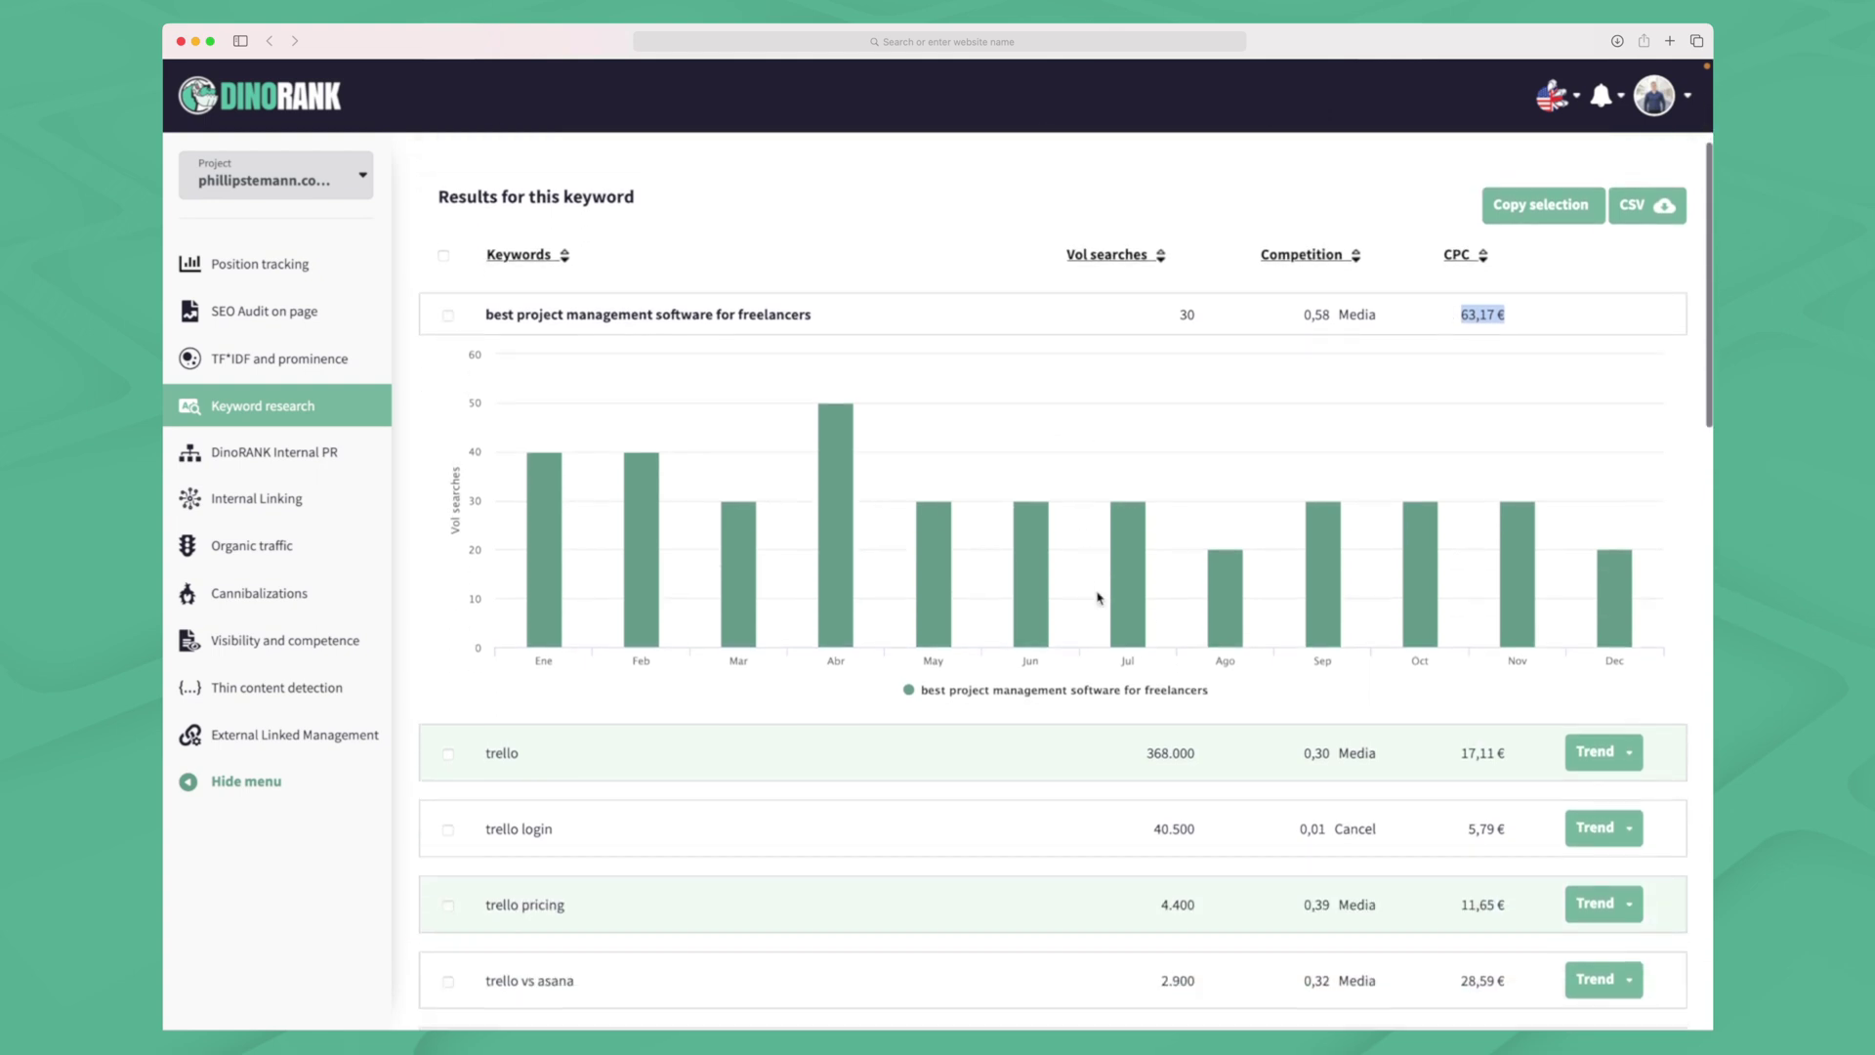
scroll(1097, 598, down, 5)
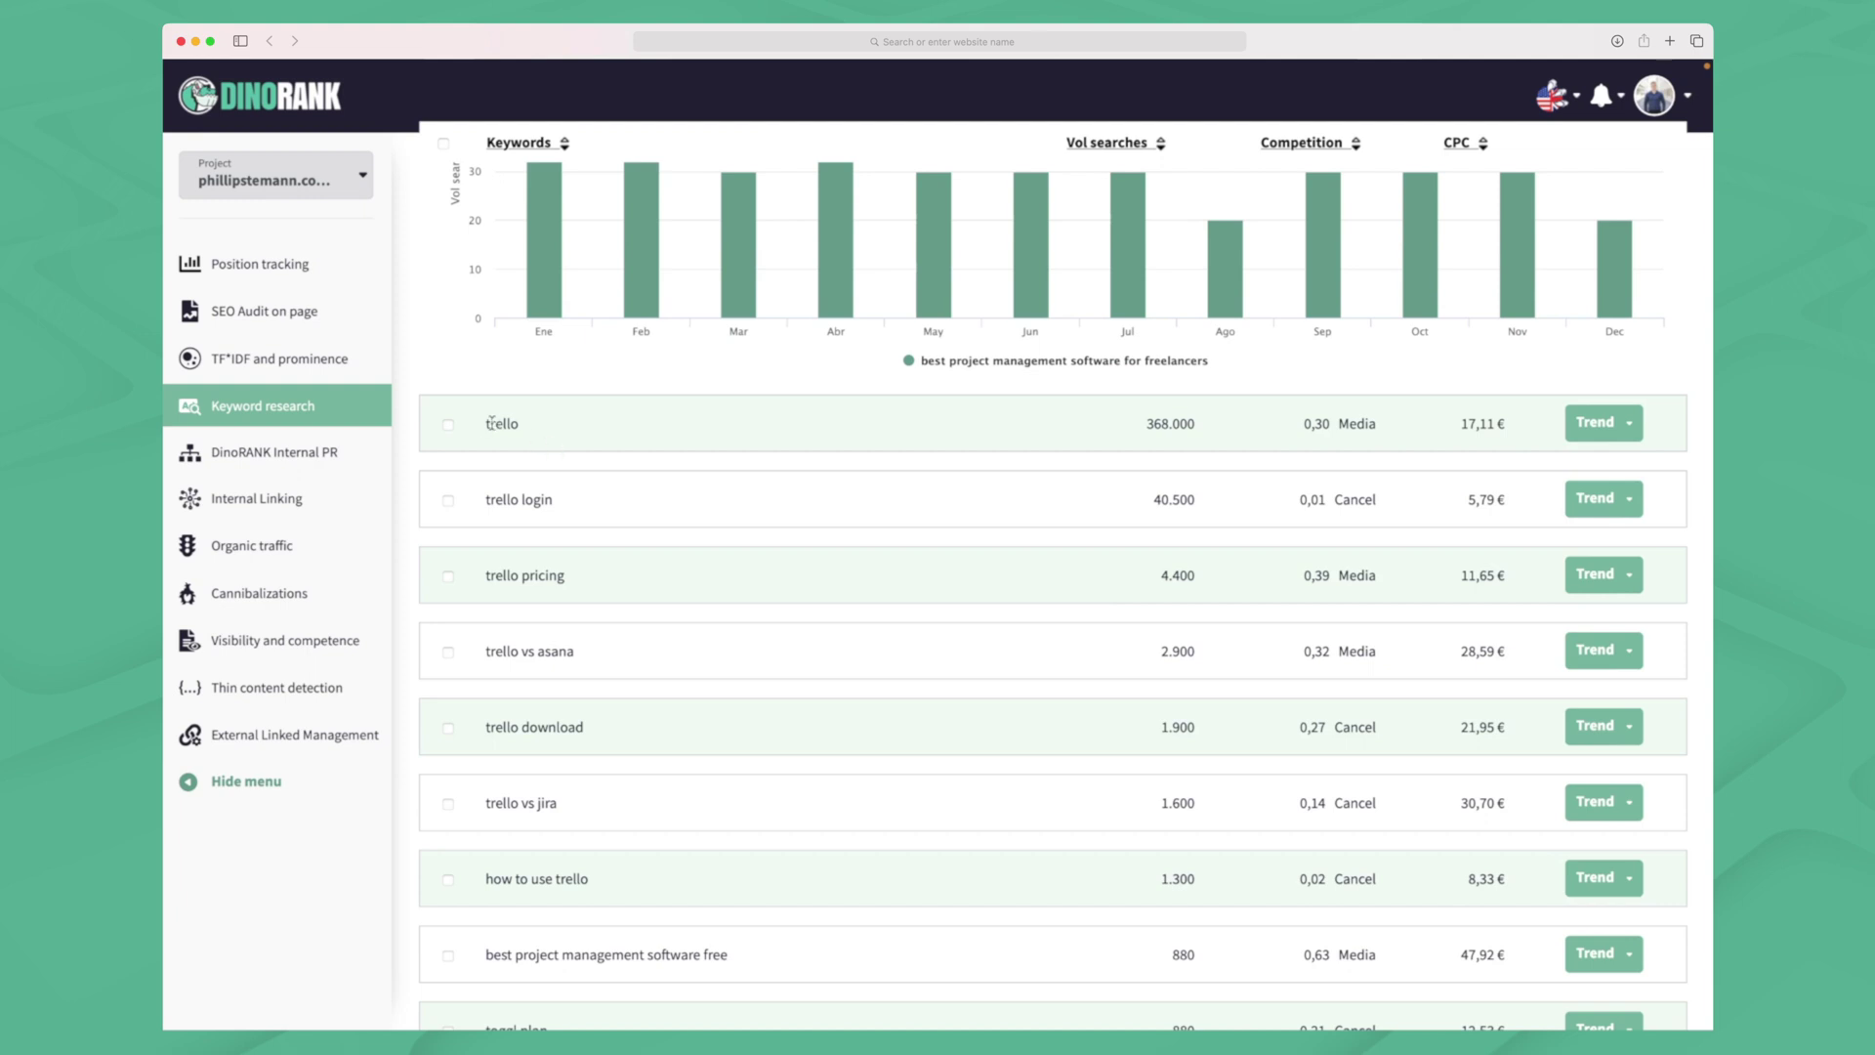
scroll(648, 515, down, 5)
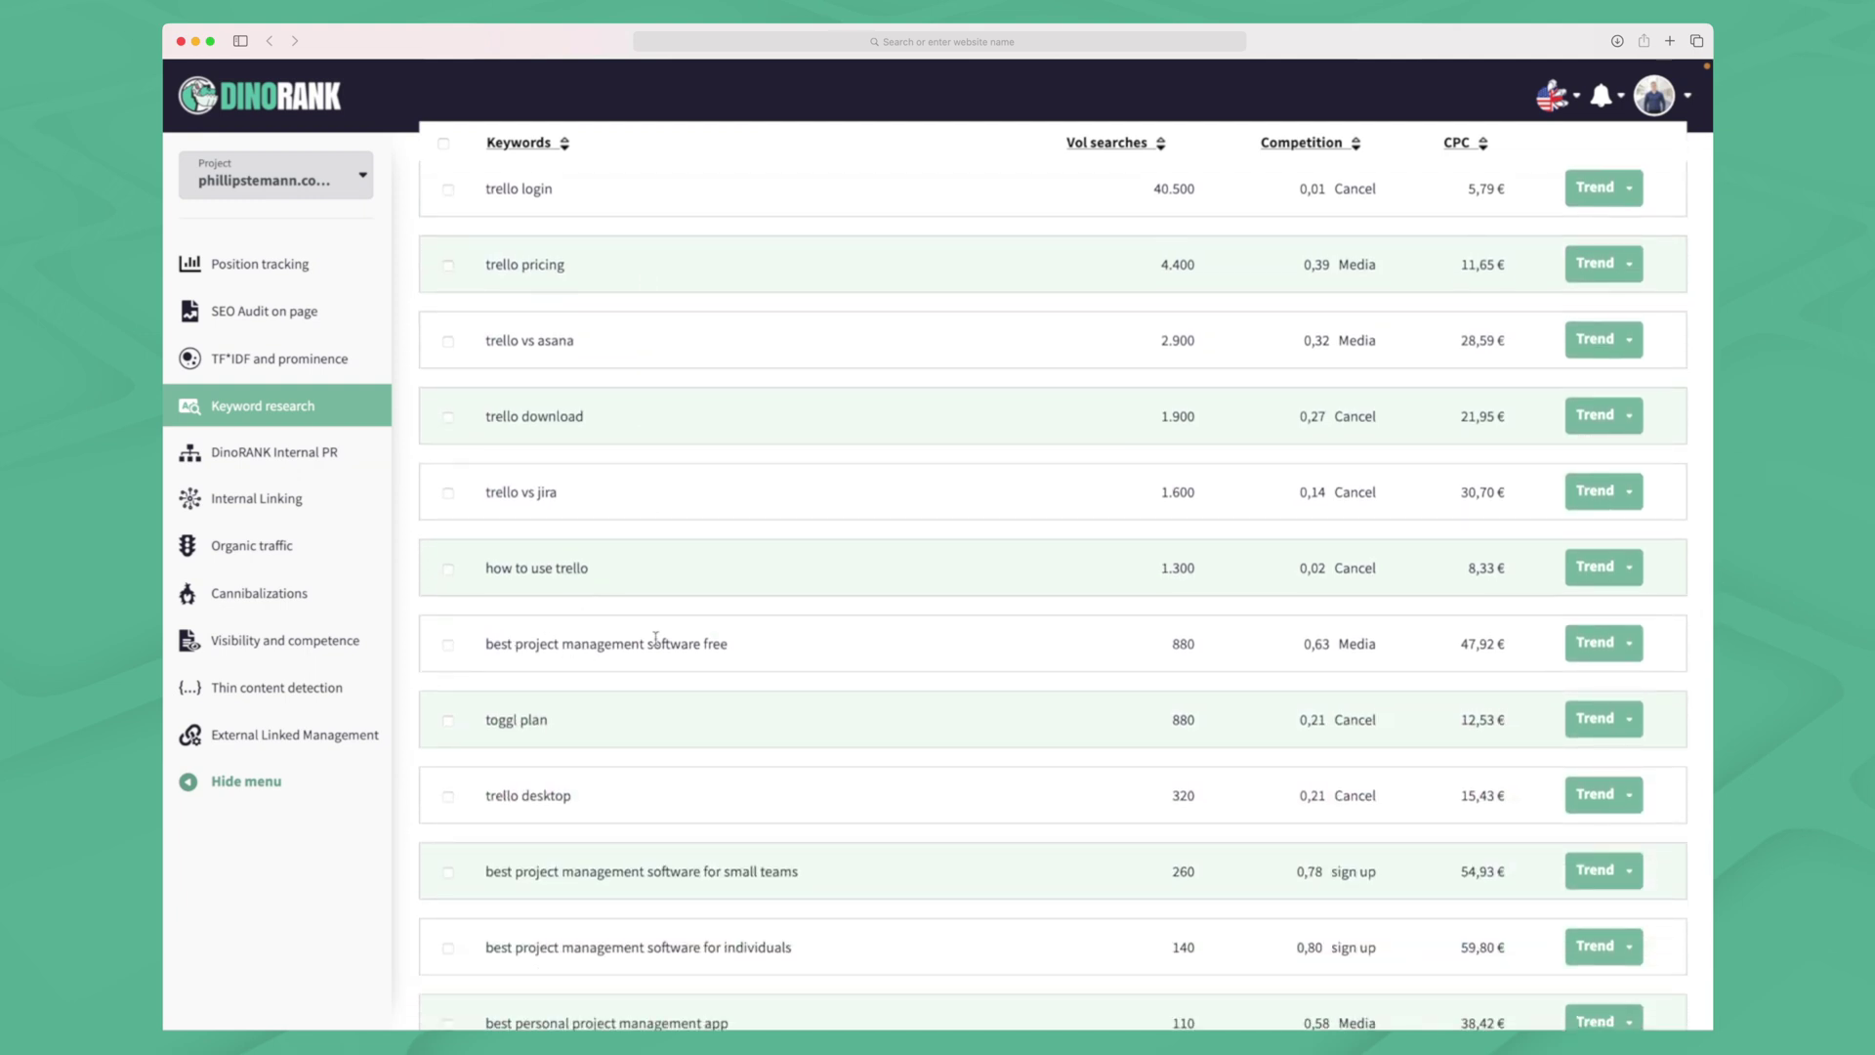
scroll(655, 637, down, 8)
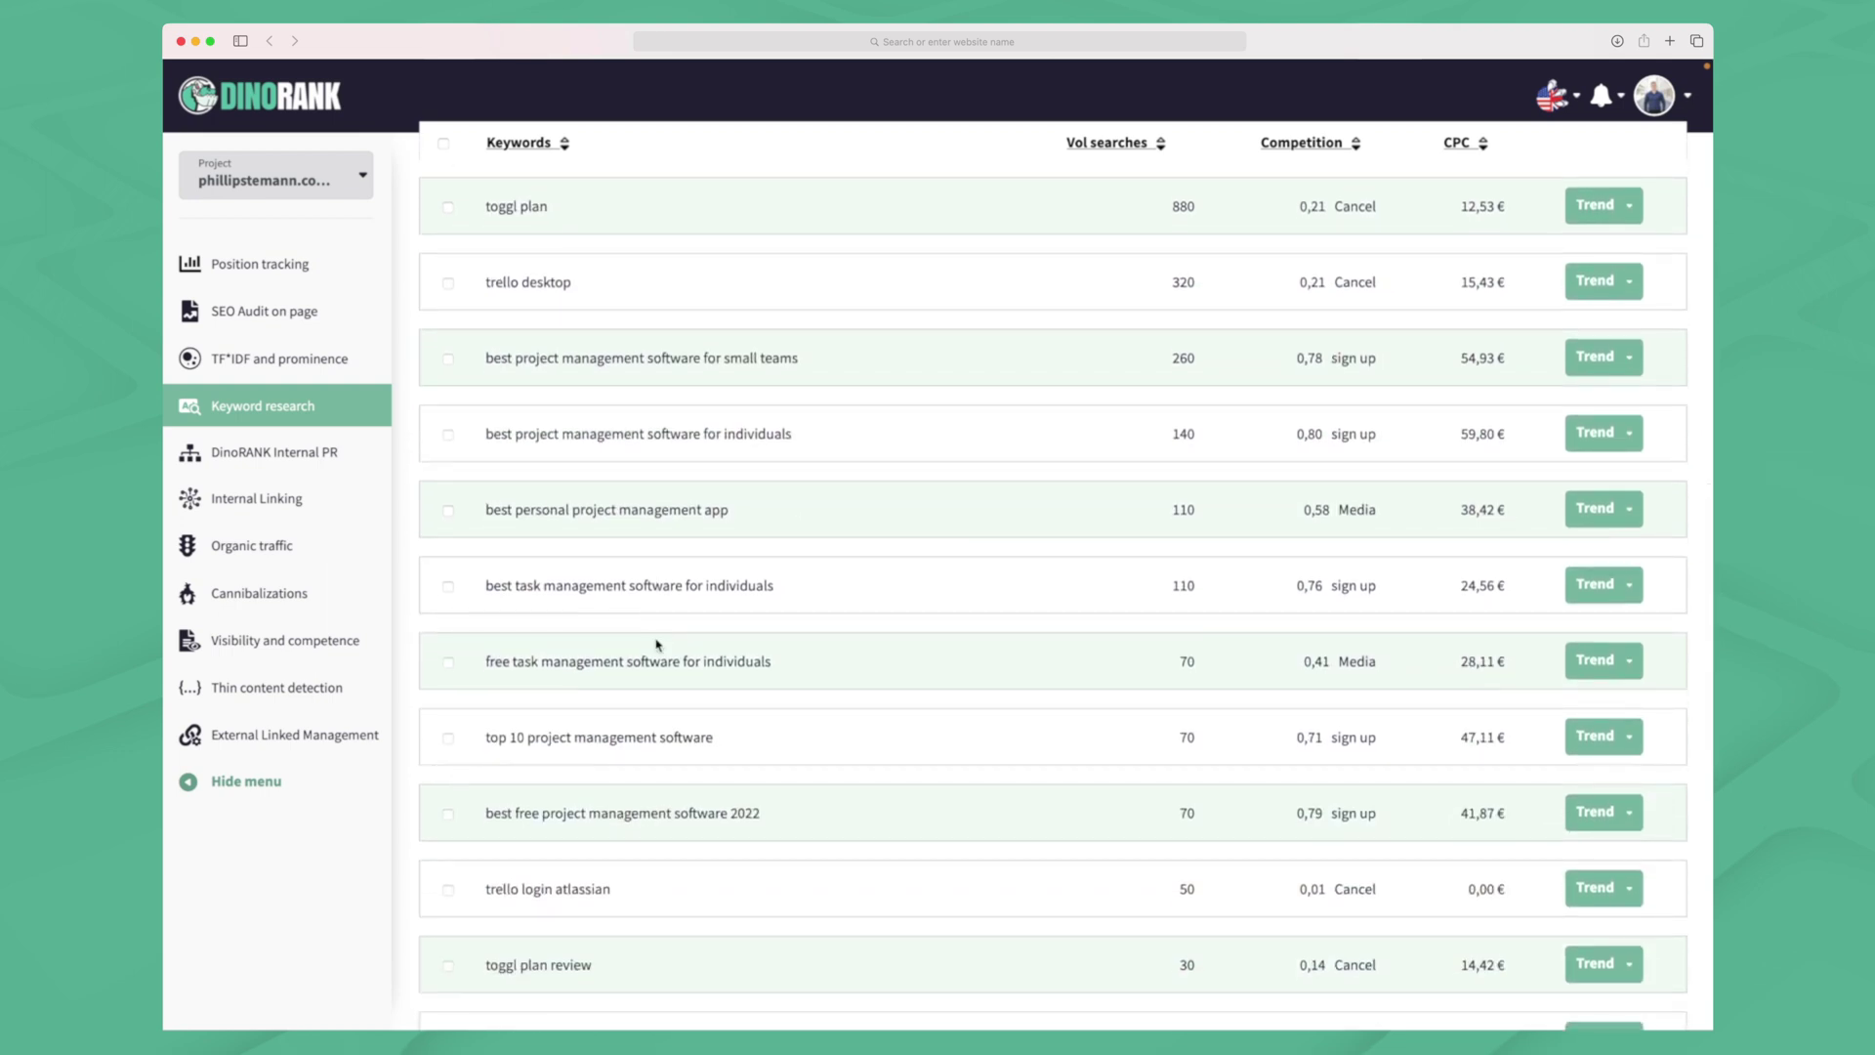
click(1629, 360)
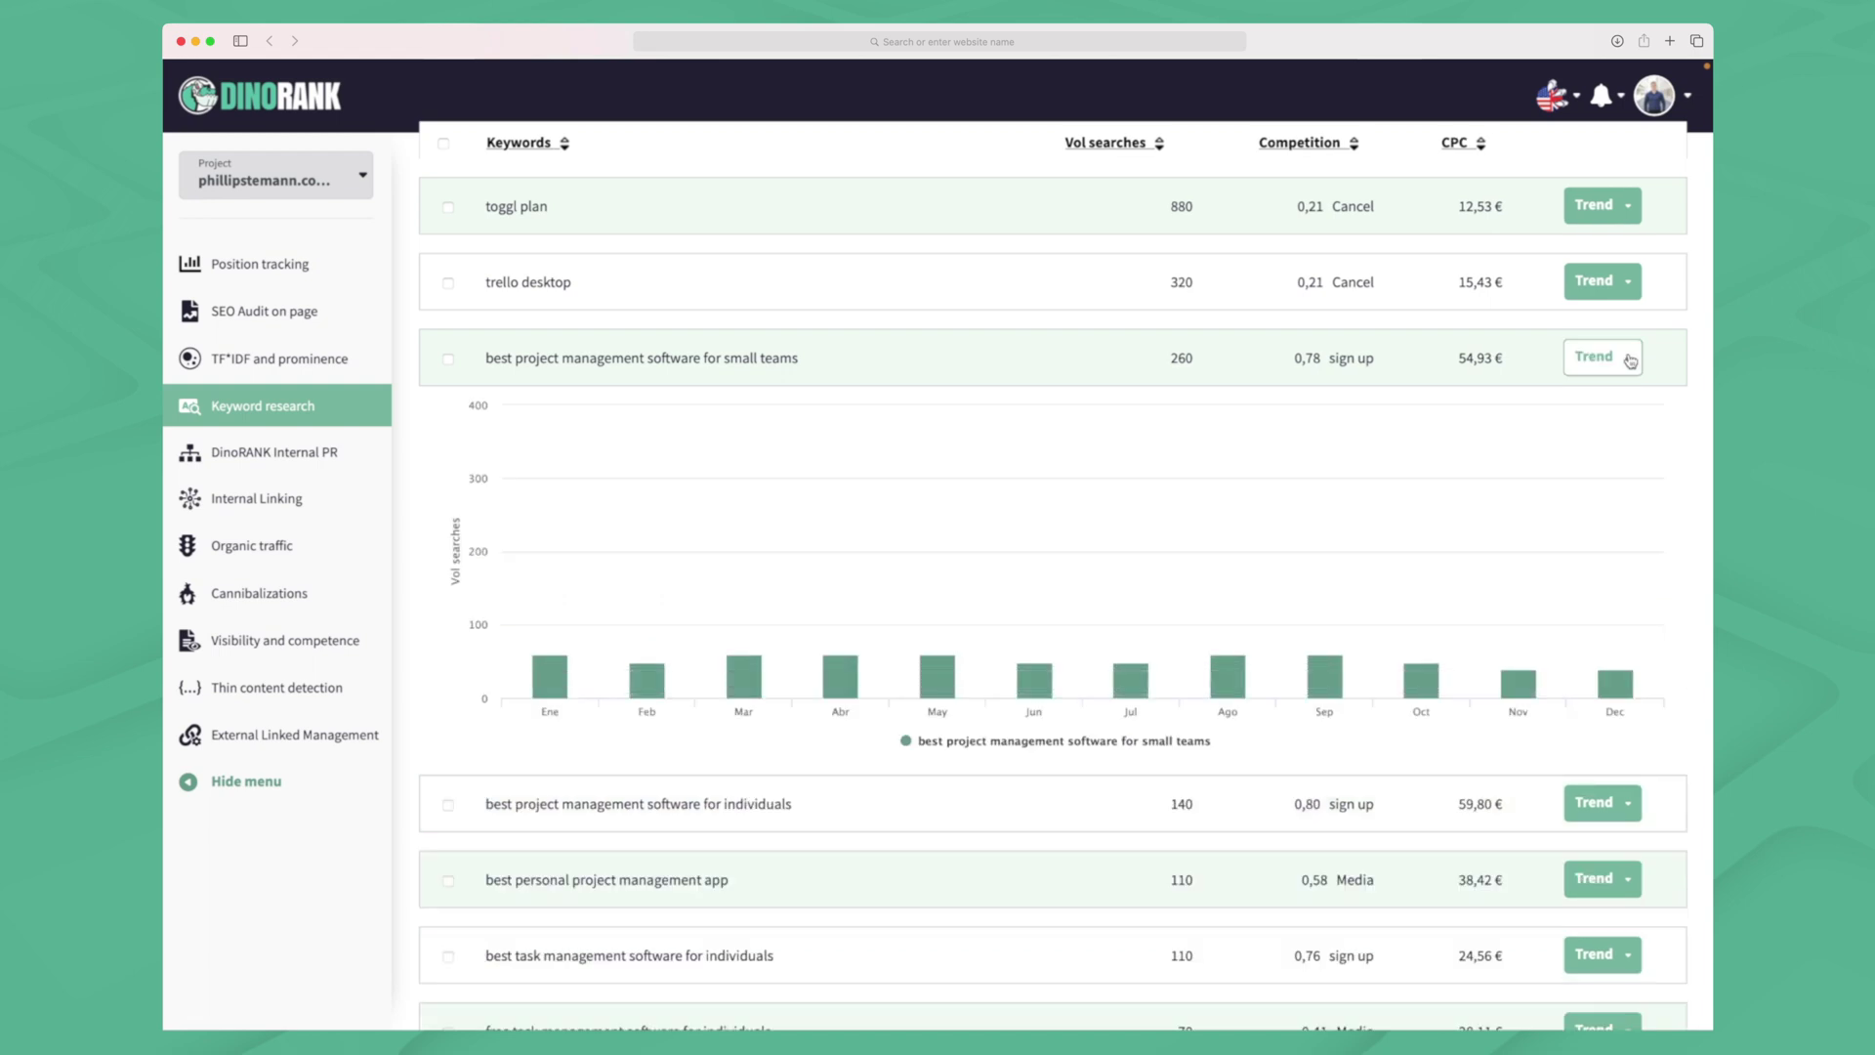
mouse_move(882, 505)
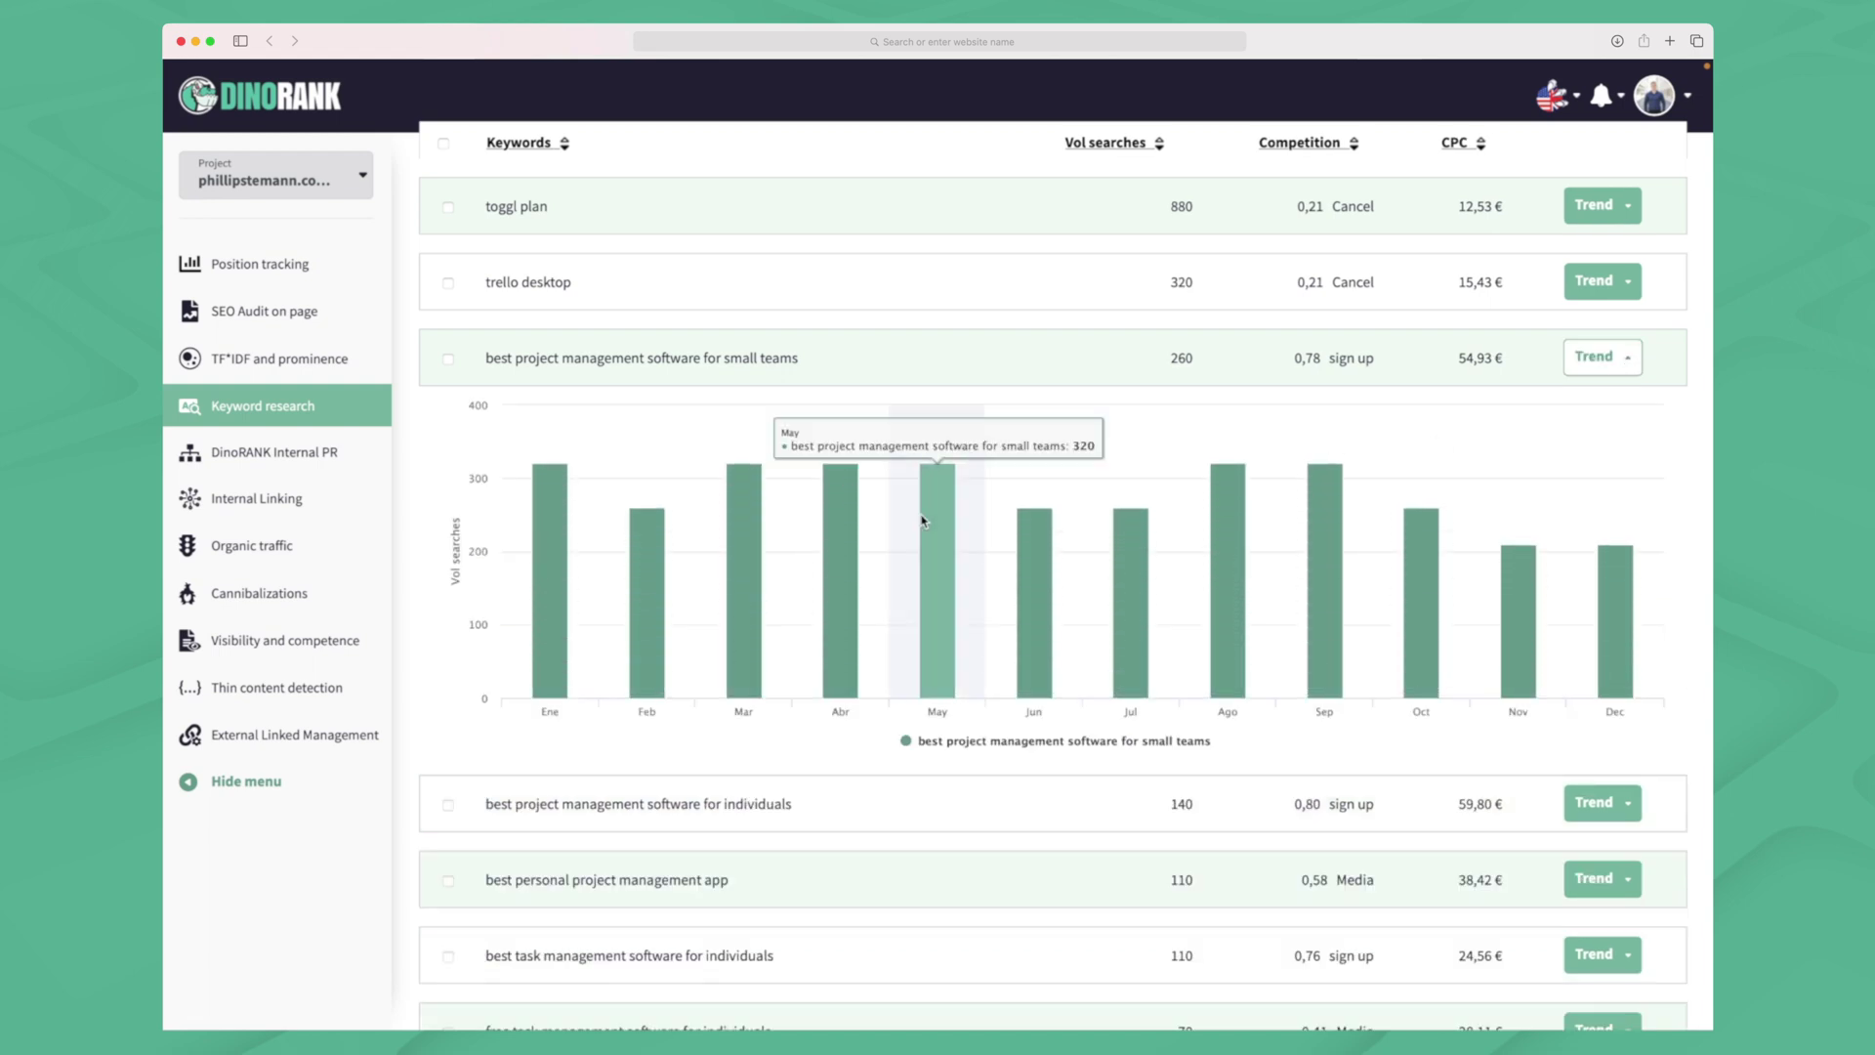
mouse_move(1324, 524)
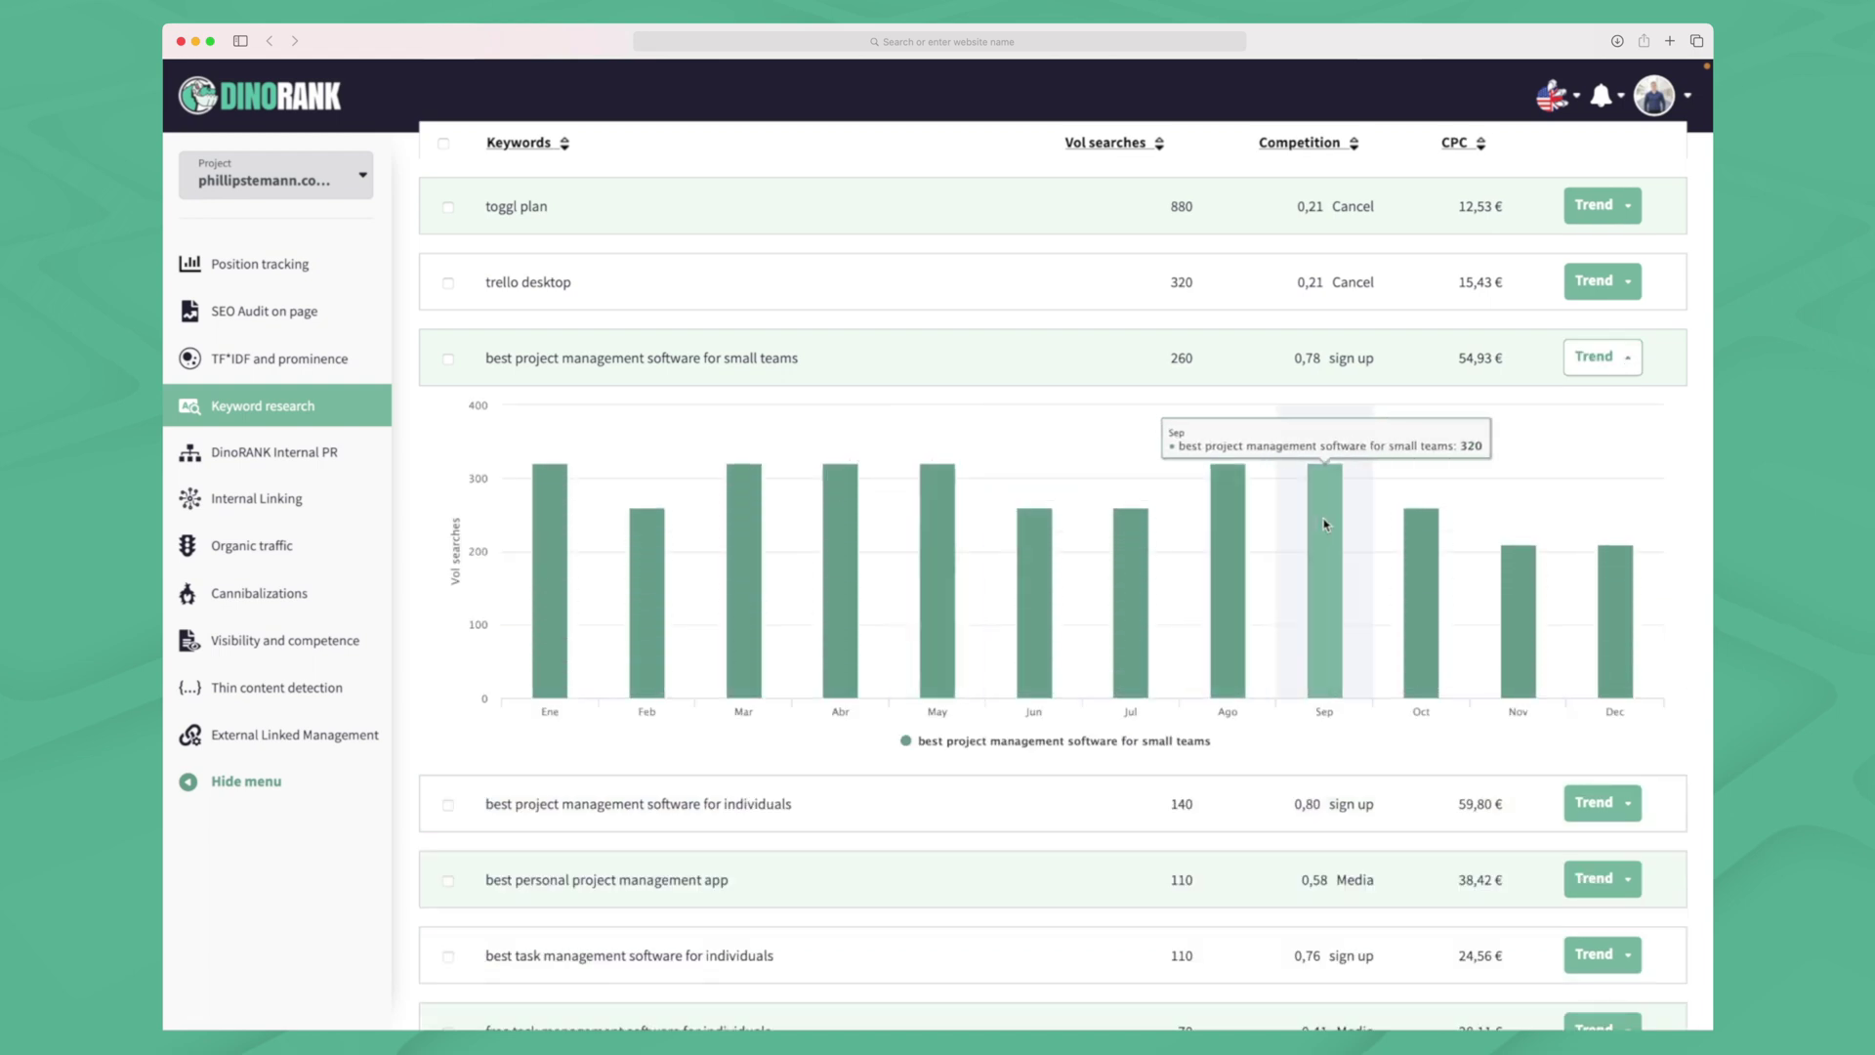
Run keyword research on "best ai copywriting for freelancers" for the United States in English
scroll(1324, 525, up, 15)
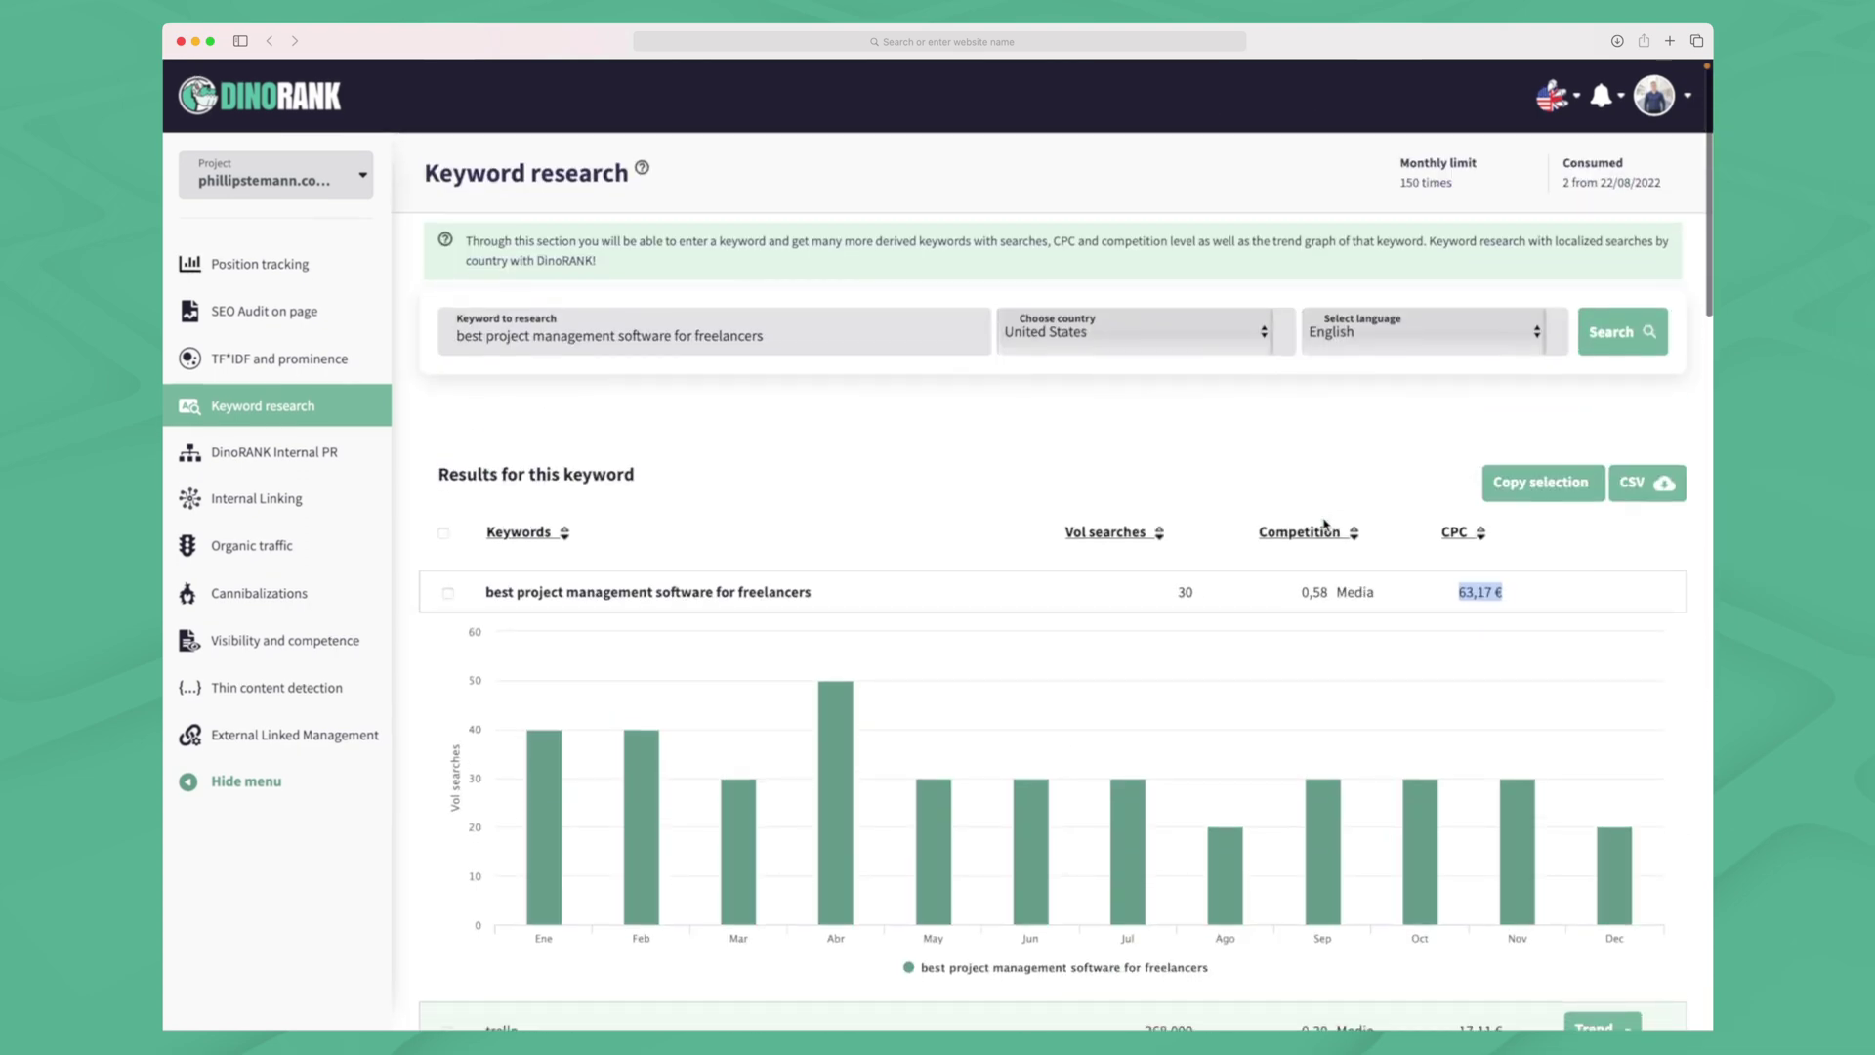
triple_click(814, 333)
text(best ai copywriting for freelancers)
key(Return)
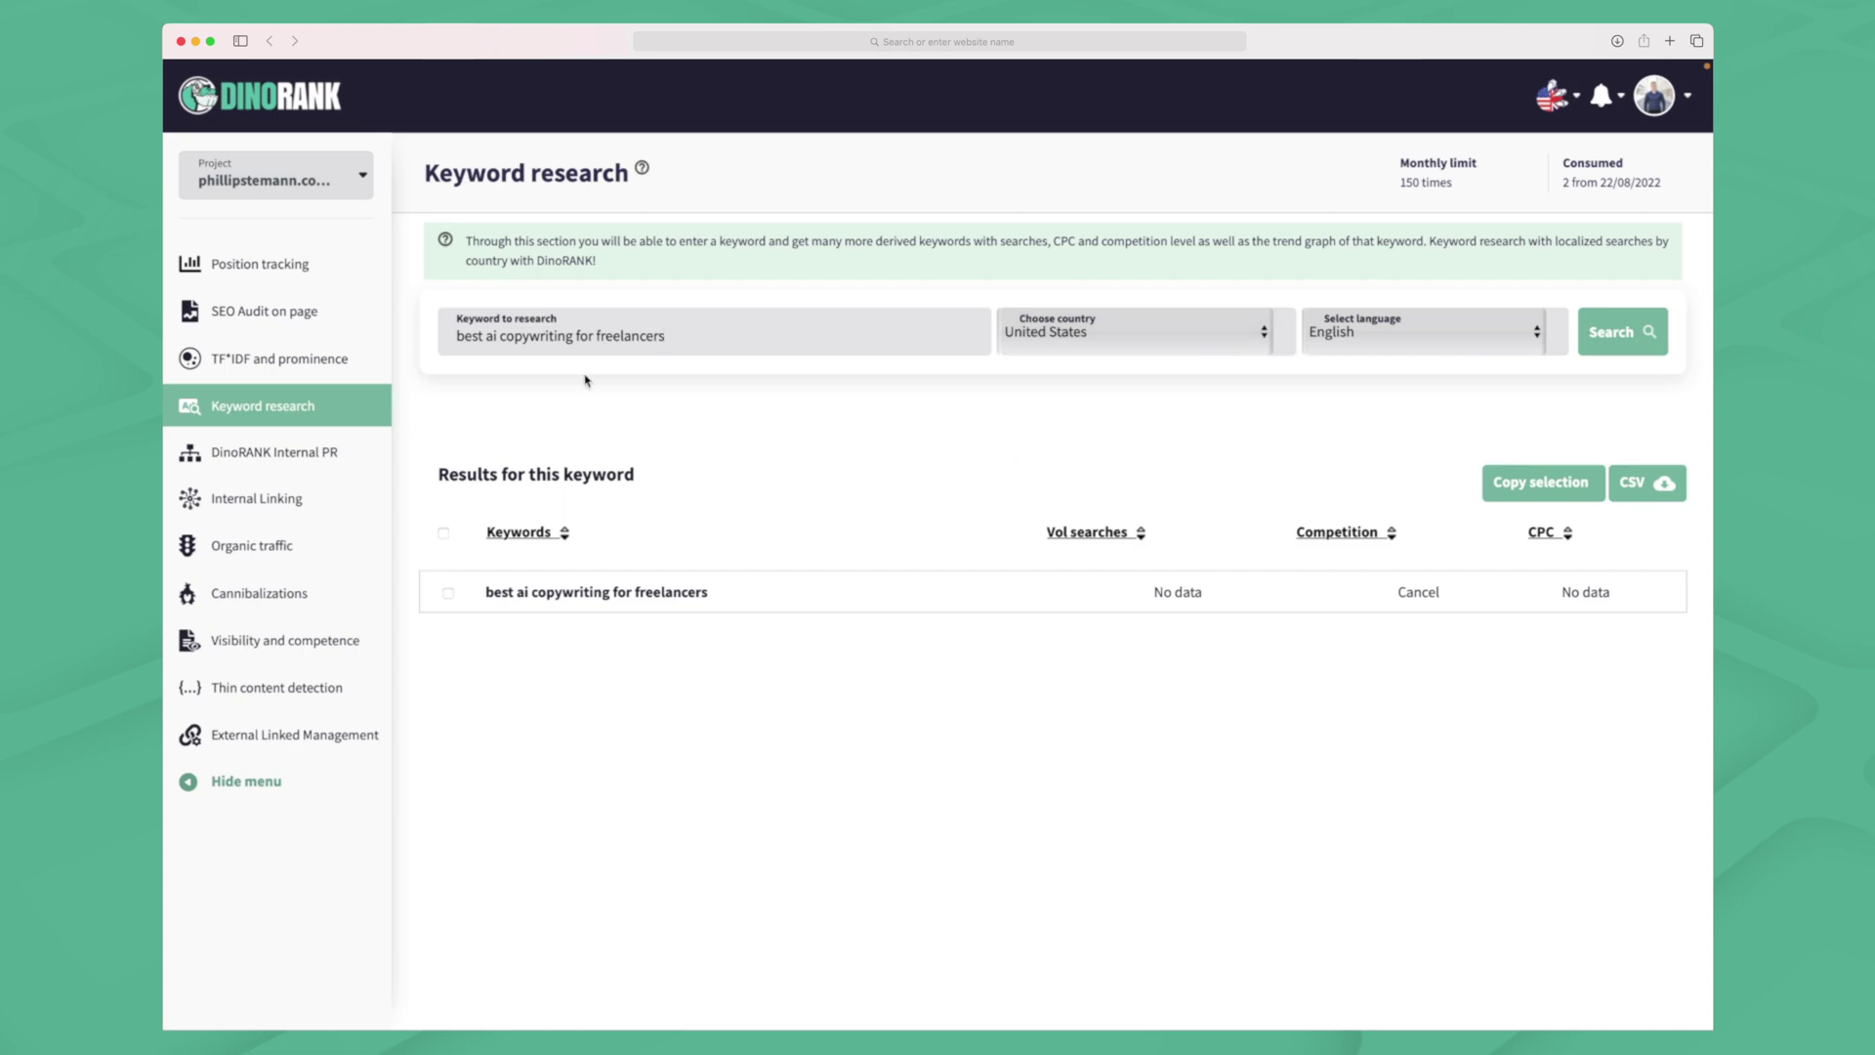
Open the DinoRANK Internal PR report and inspect the page nodes in the authority distribution chart
click(297, 473)
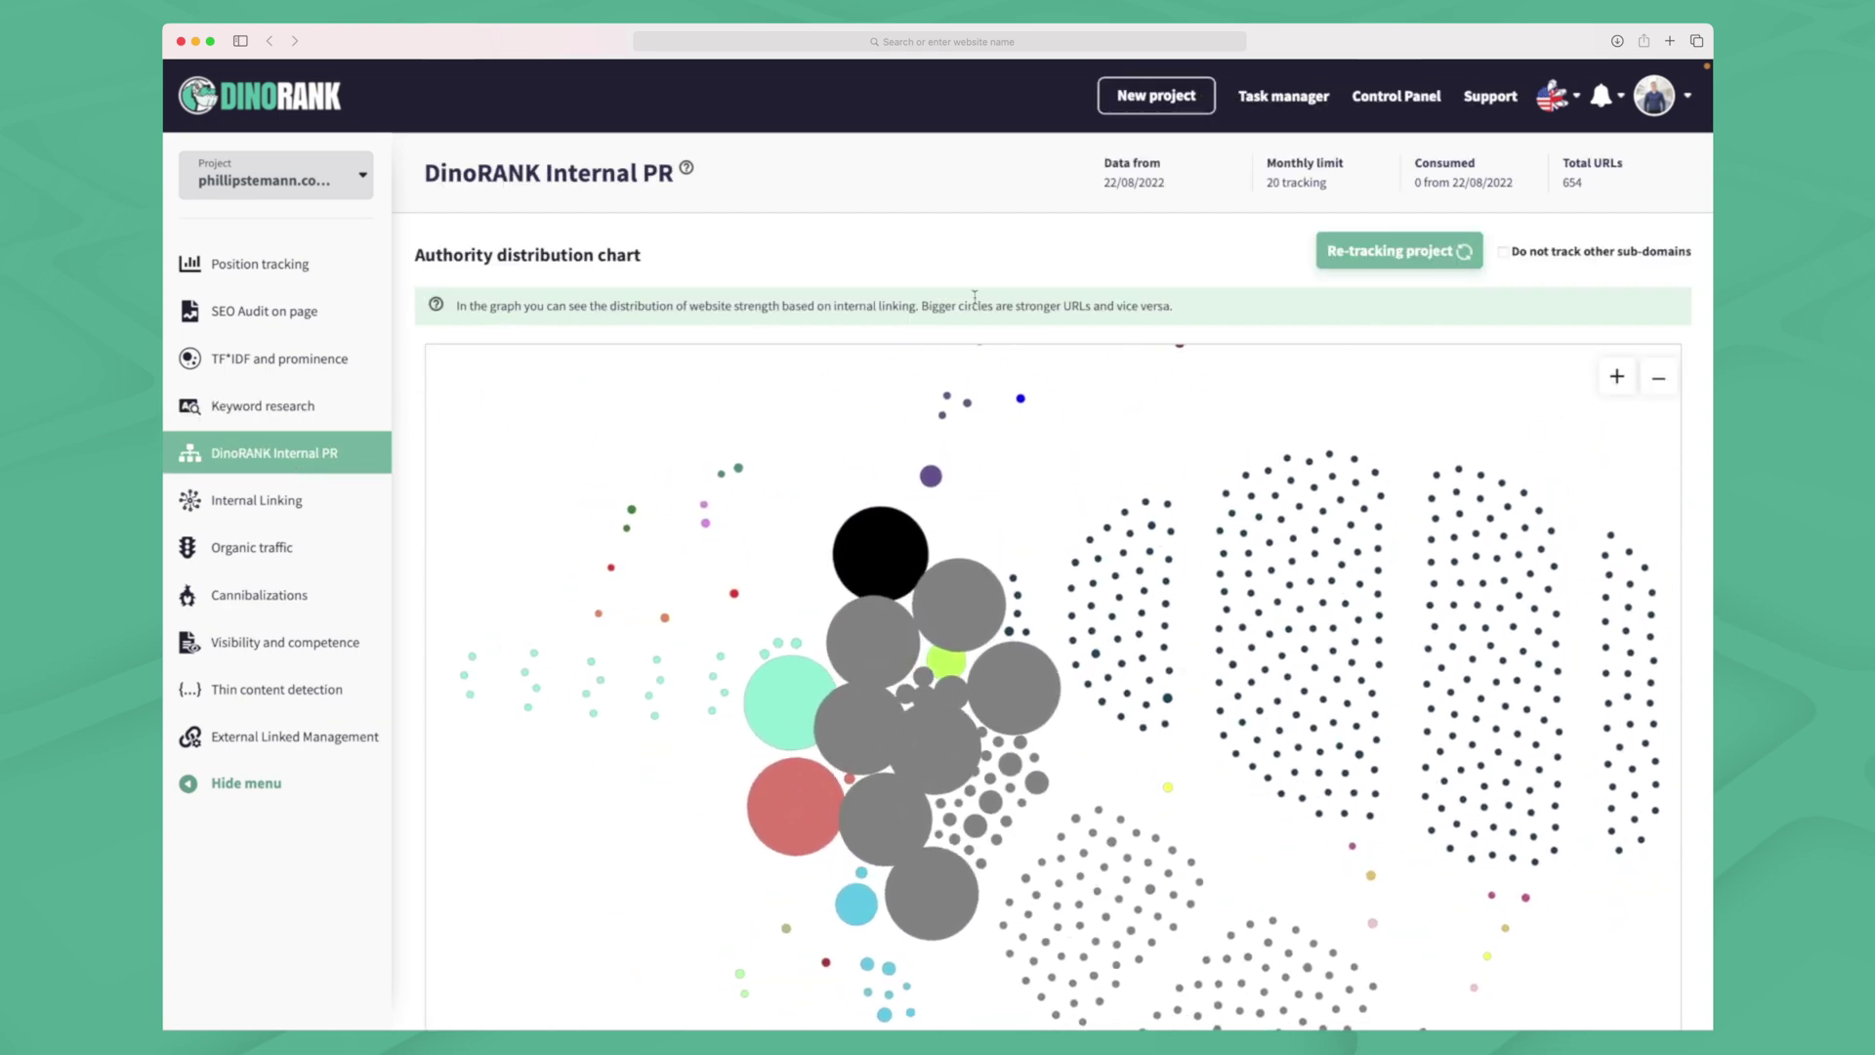
scroll(1006, 282, down, 3)
scroll(1006, 586, up, 3)
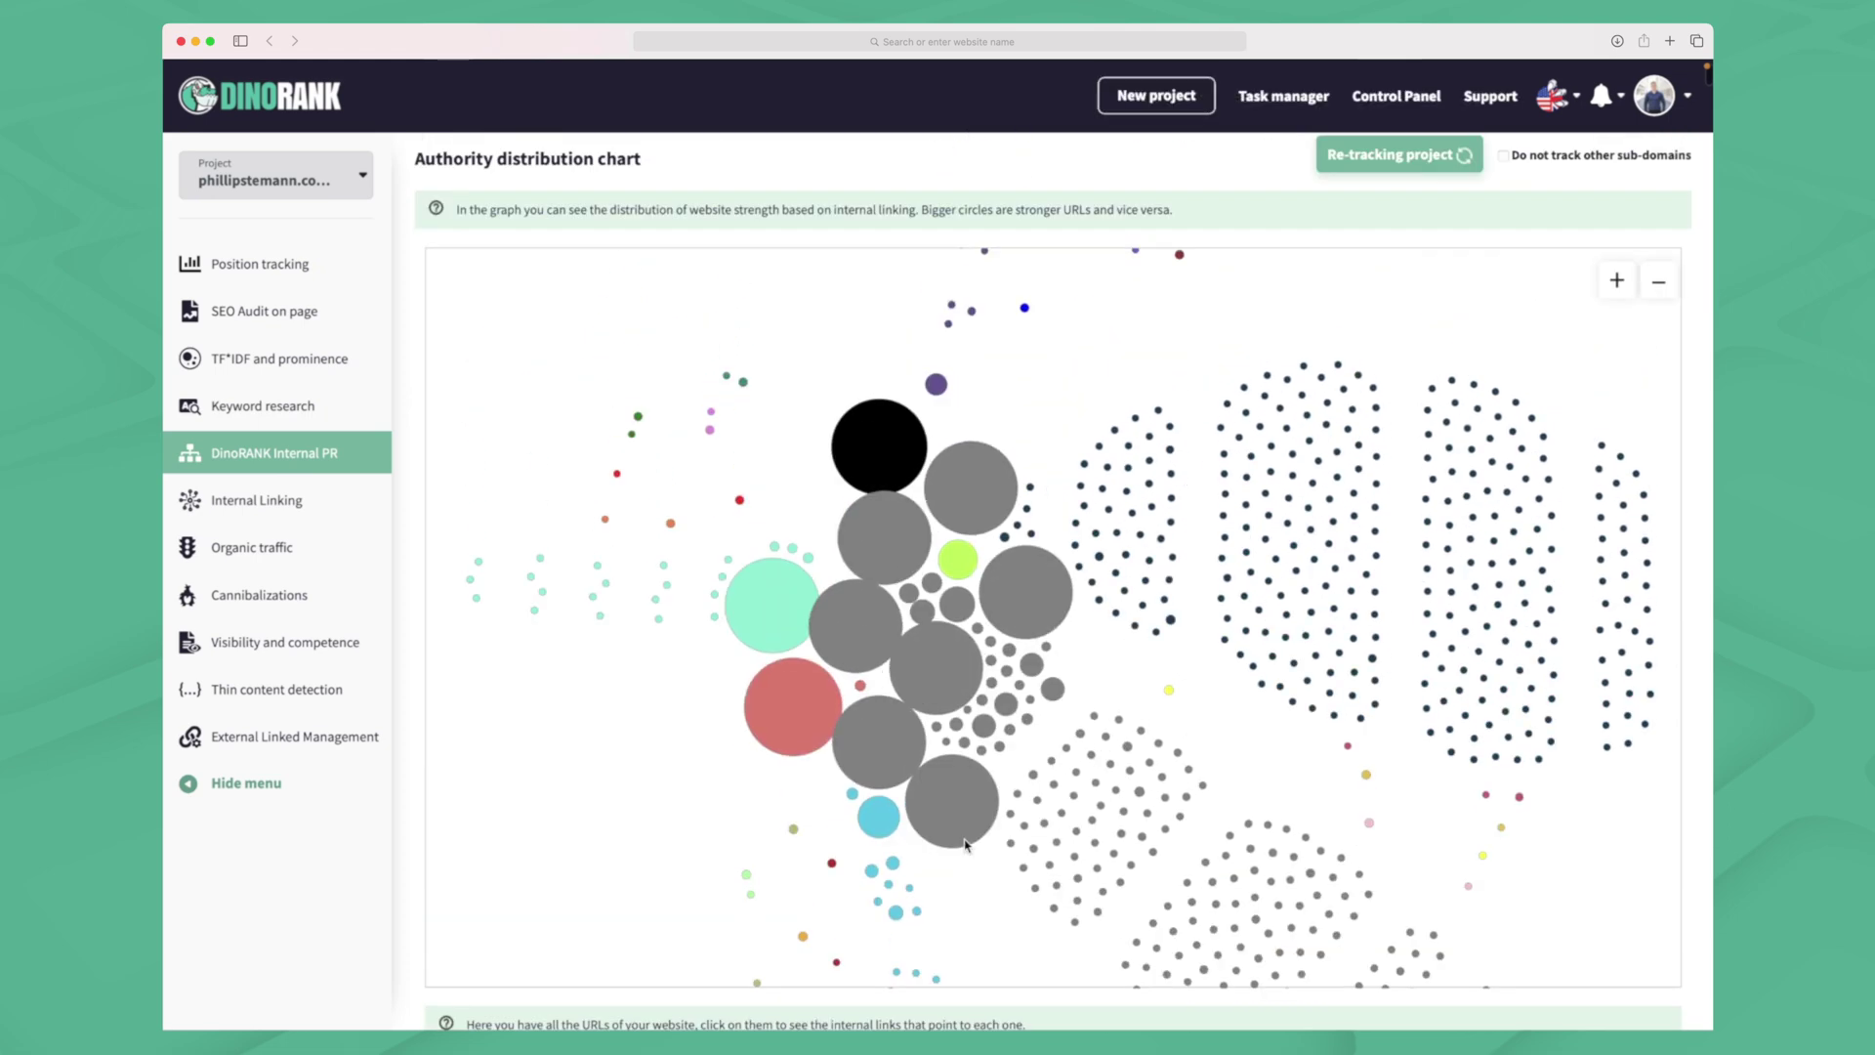
mouse_move(1008, 630)
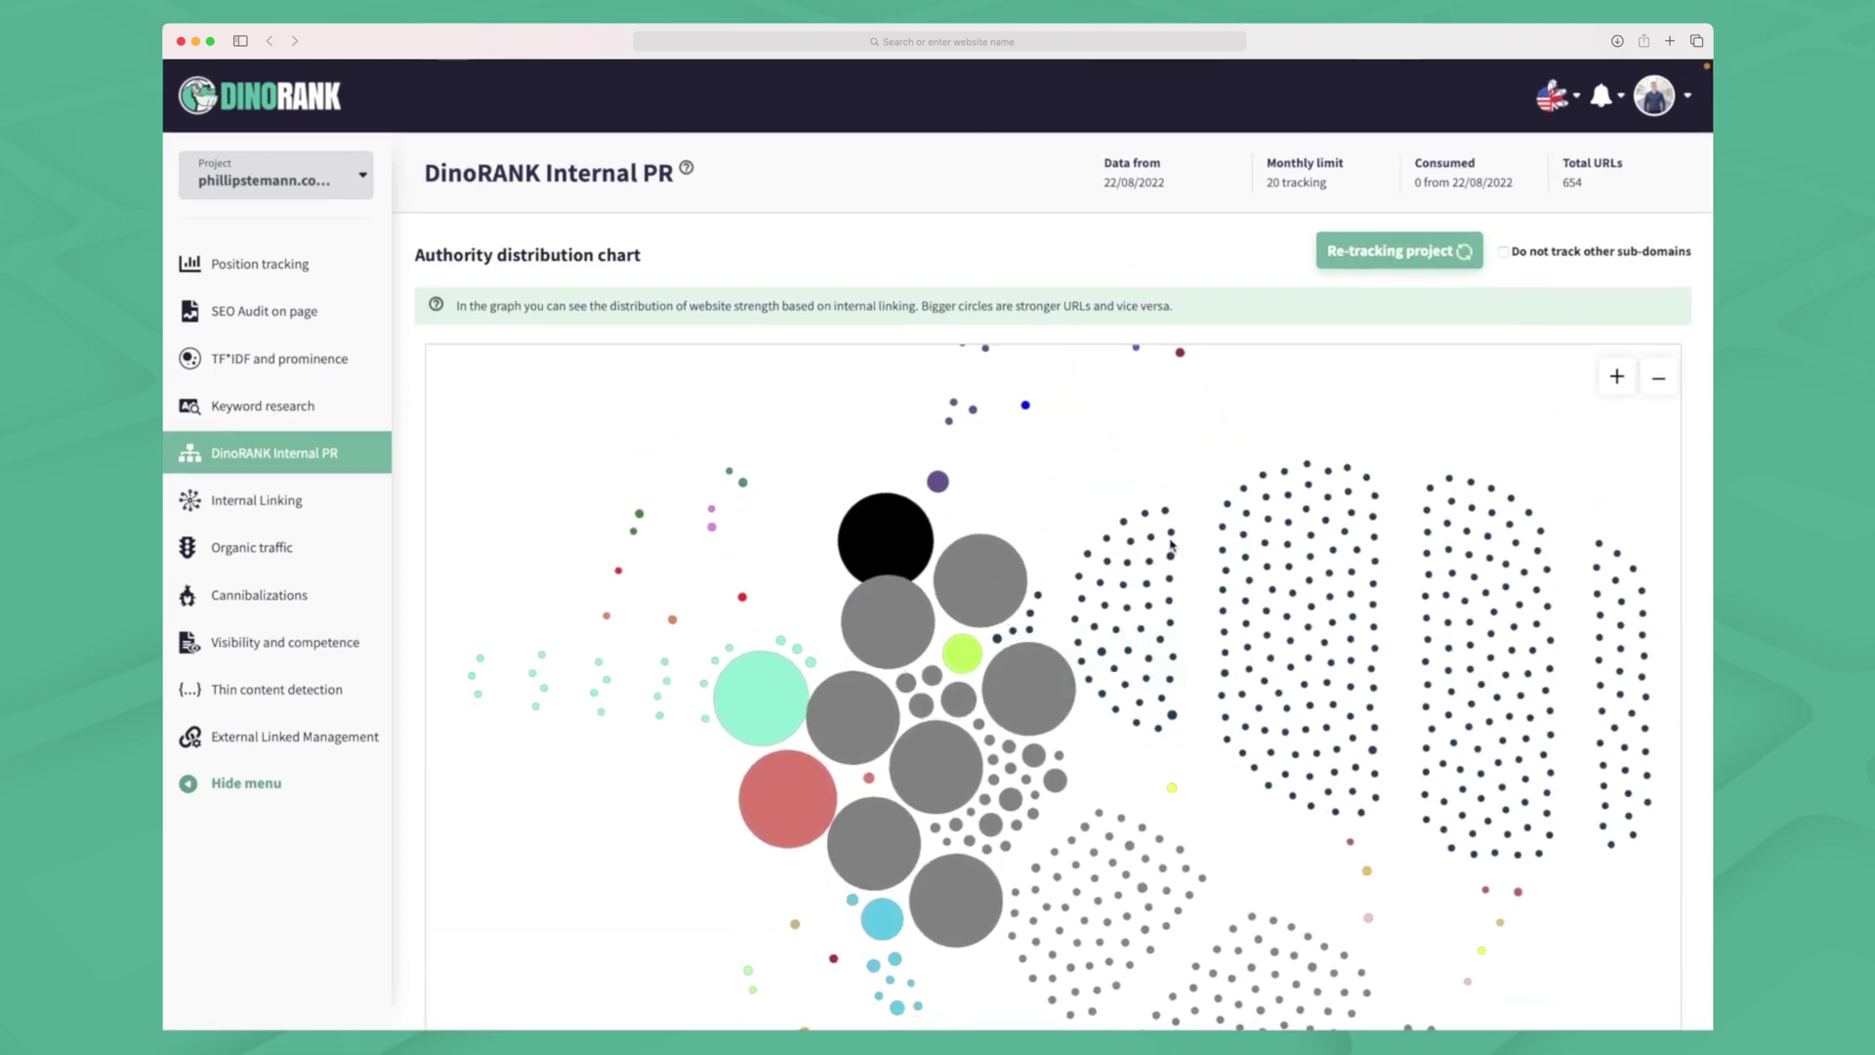
mouse_move(1173, 536)
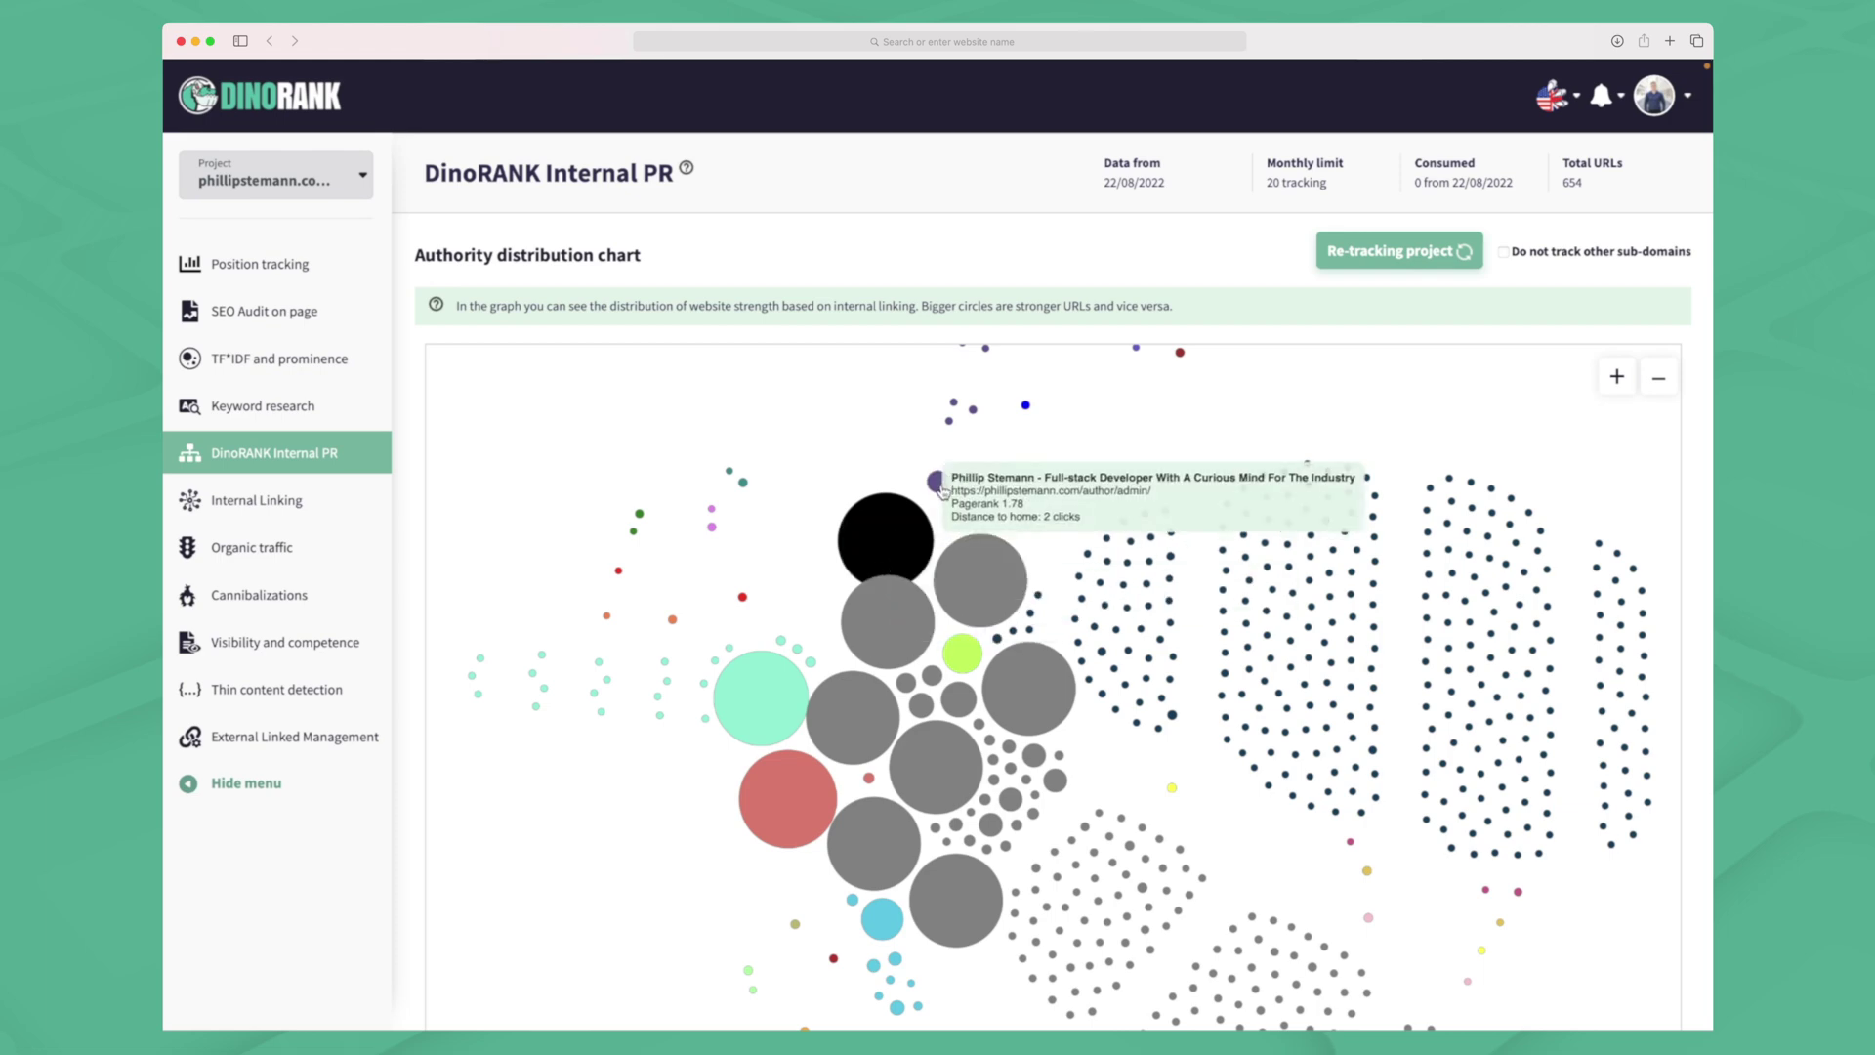
Review the URL list's distance and Internal PR columns, and locate the About Me page in the graph to inspect its details
scroll(965, 293, down, 3)
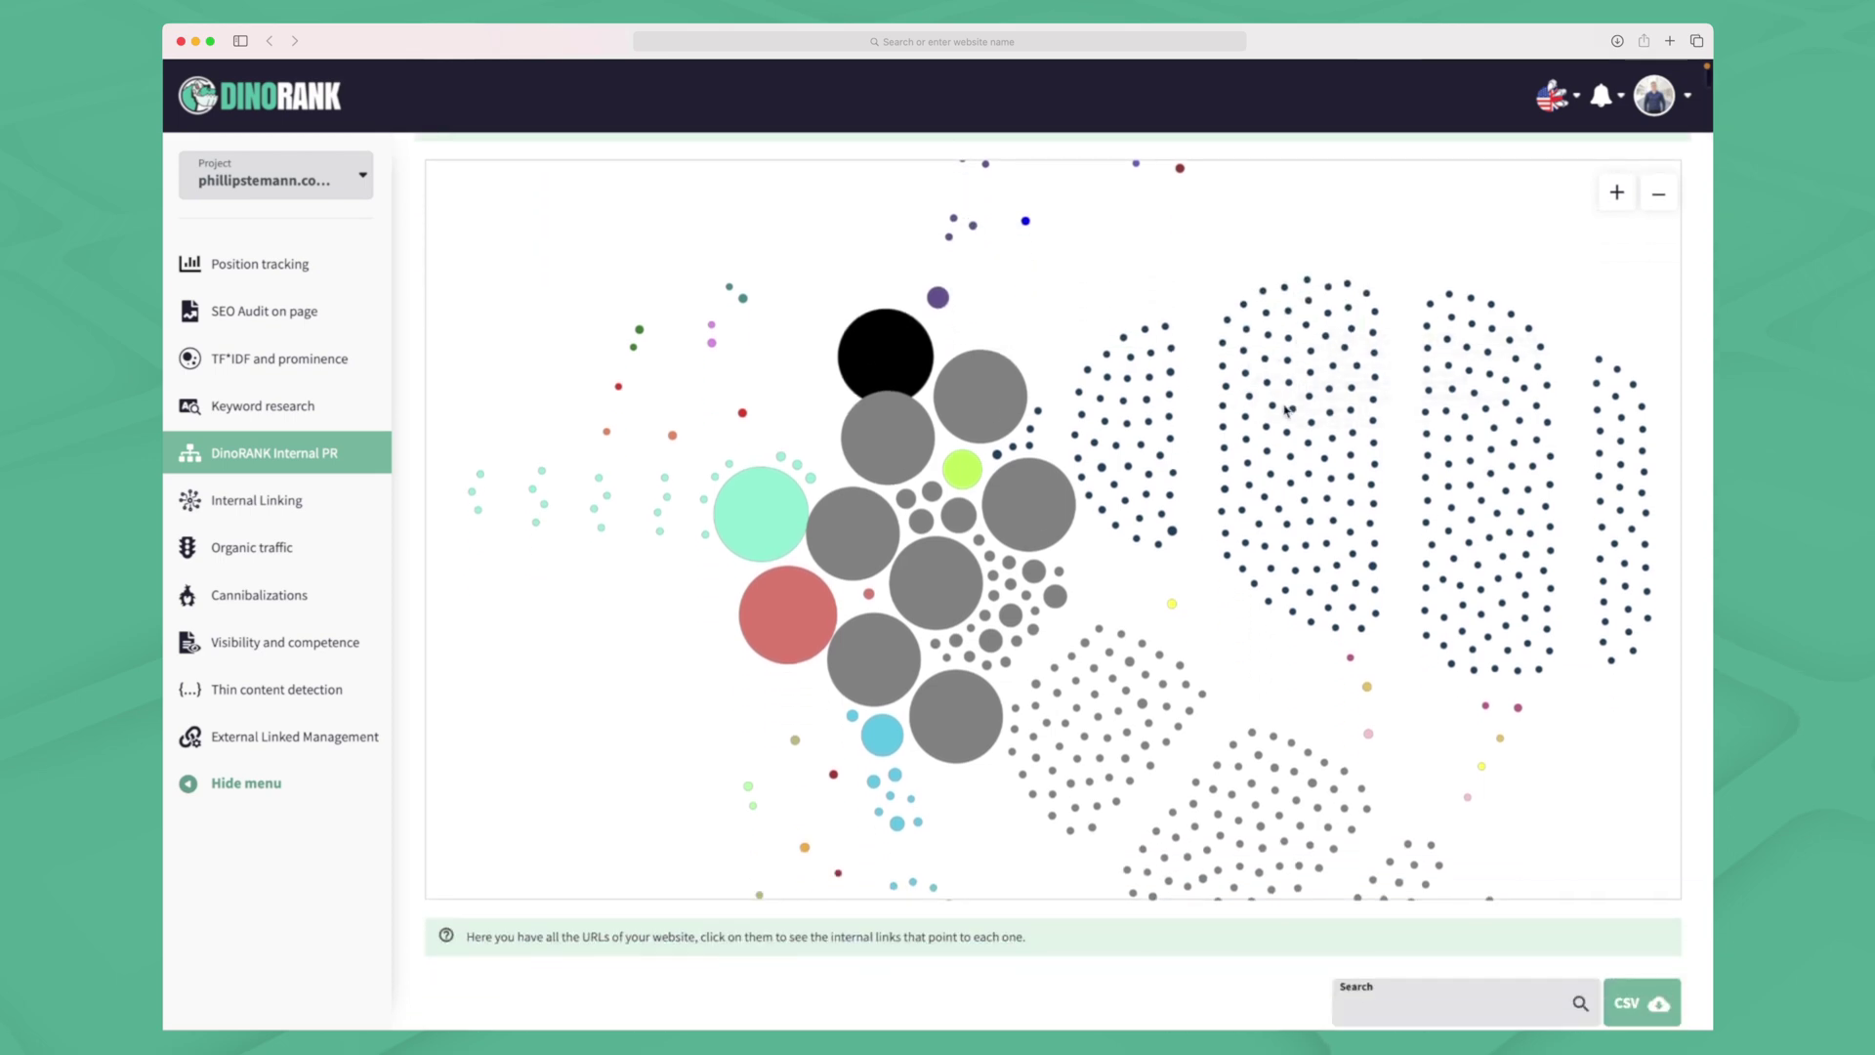
scroll(1109, 962, down, 10)
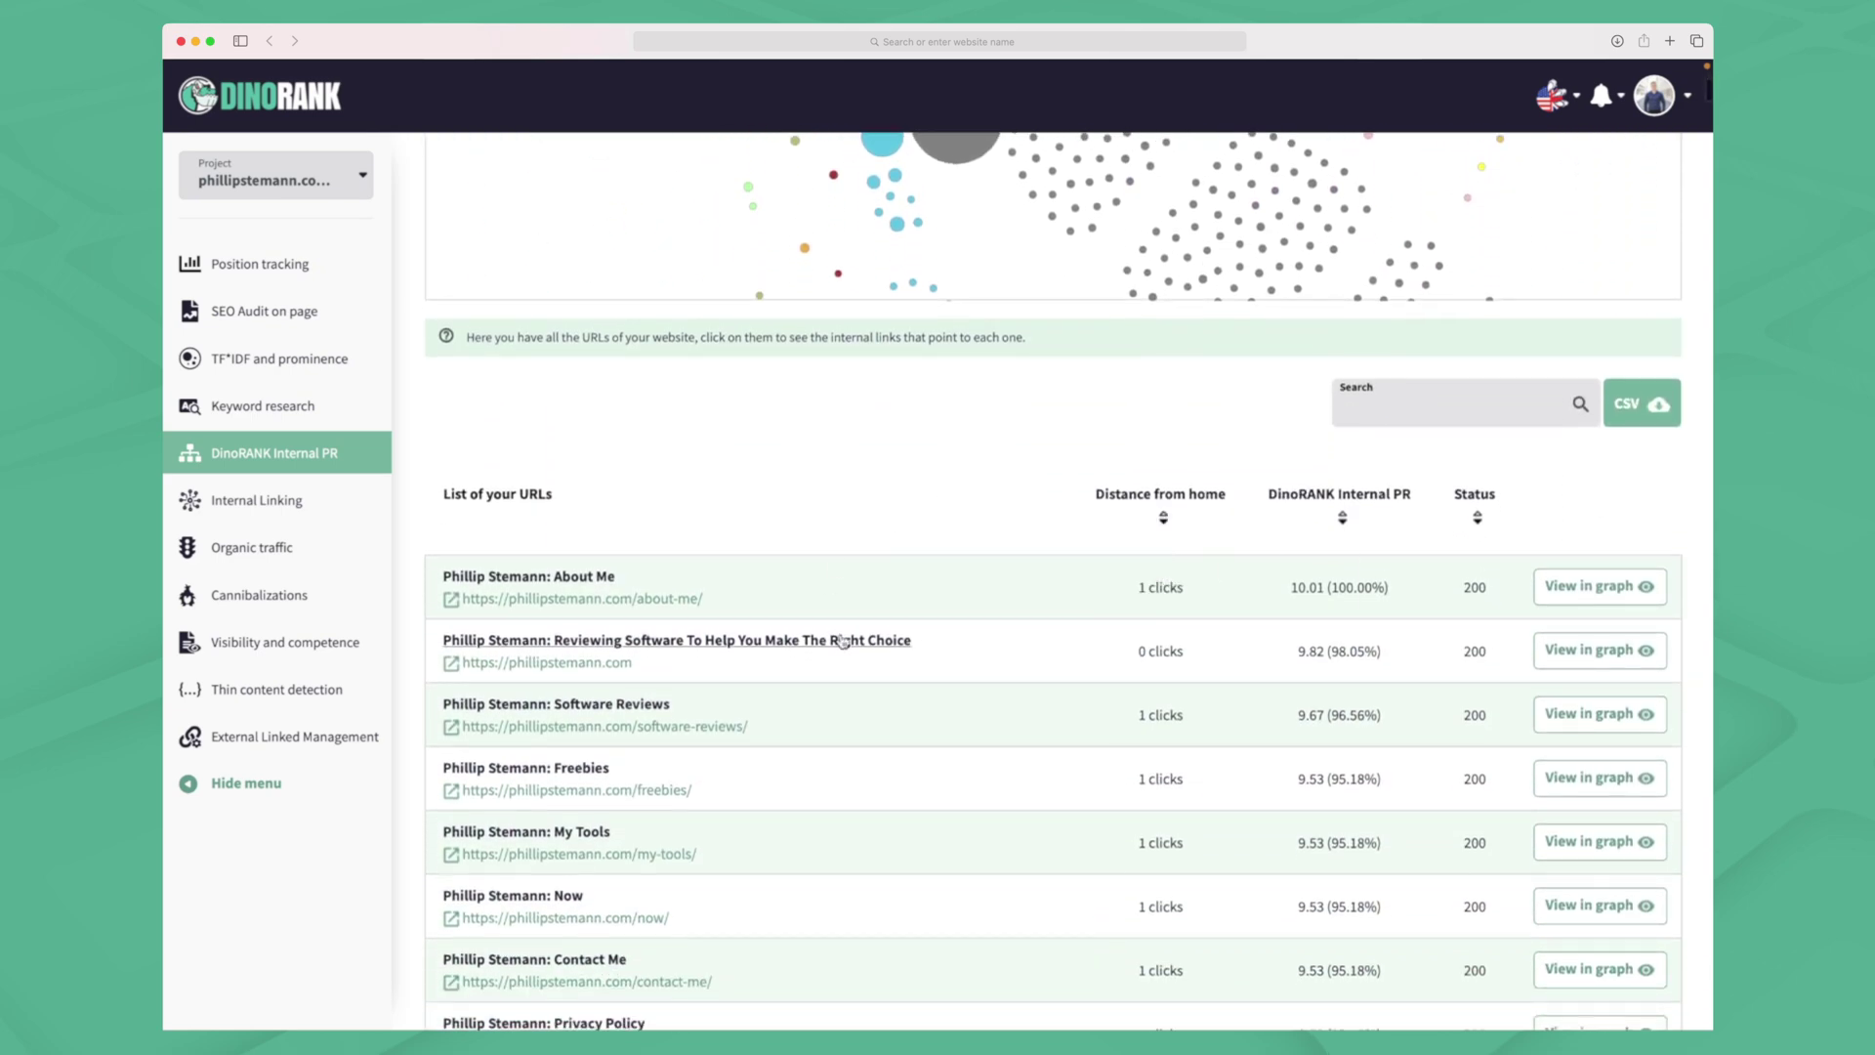
scroll(842, 640, down, 3)
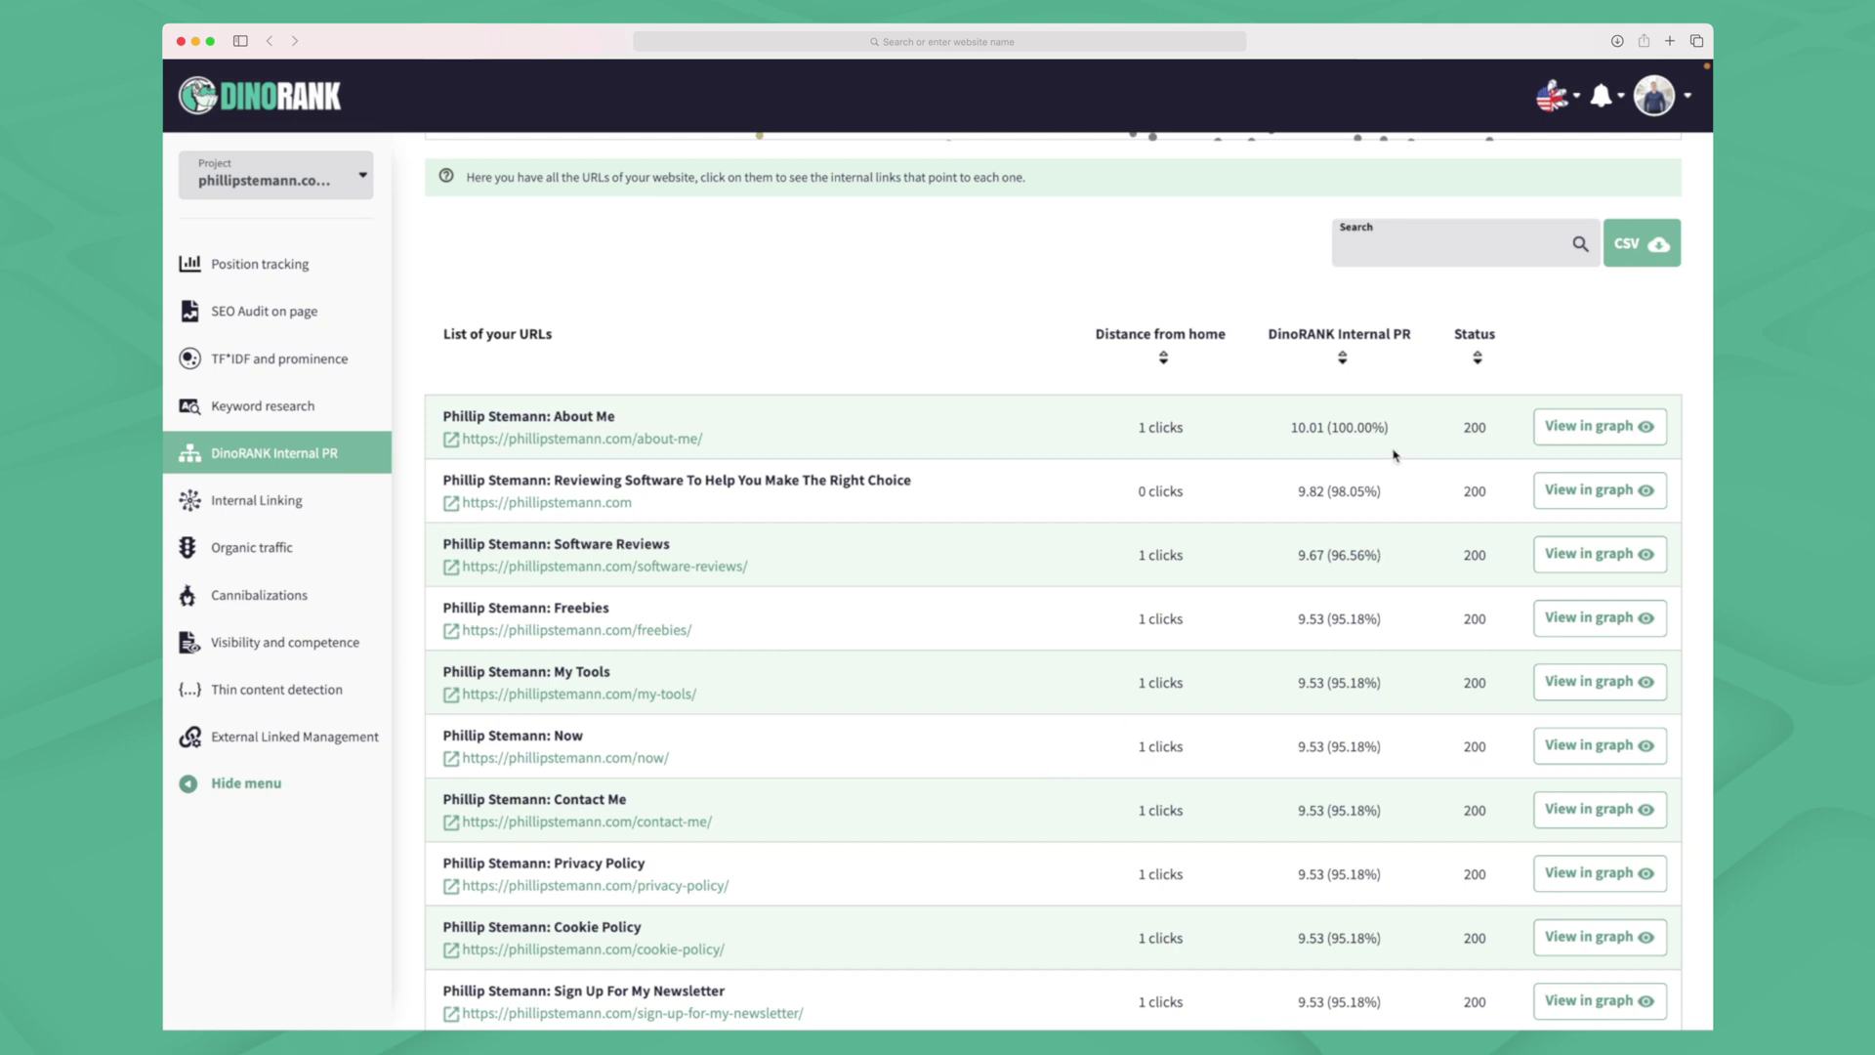
mouse_move(1312, 350)
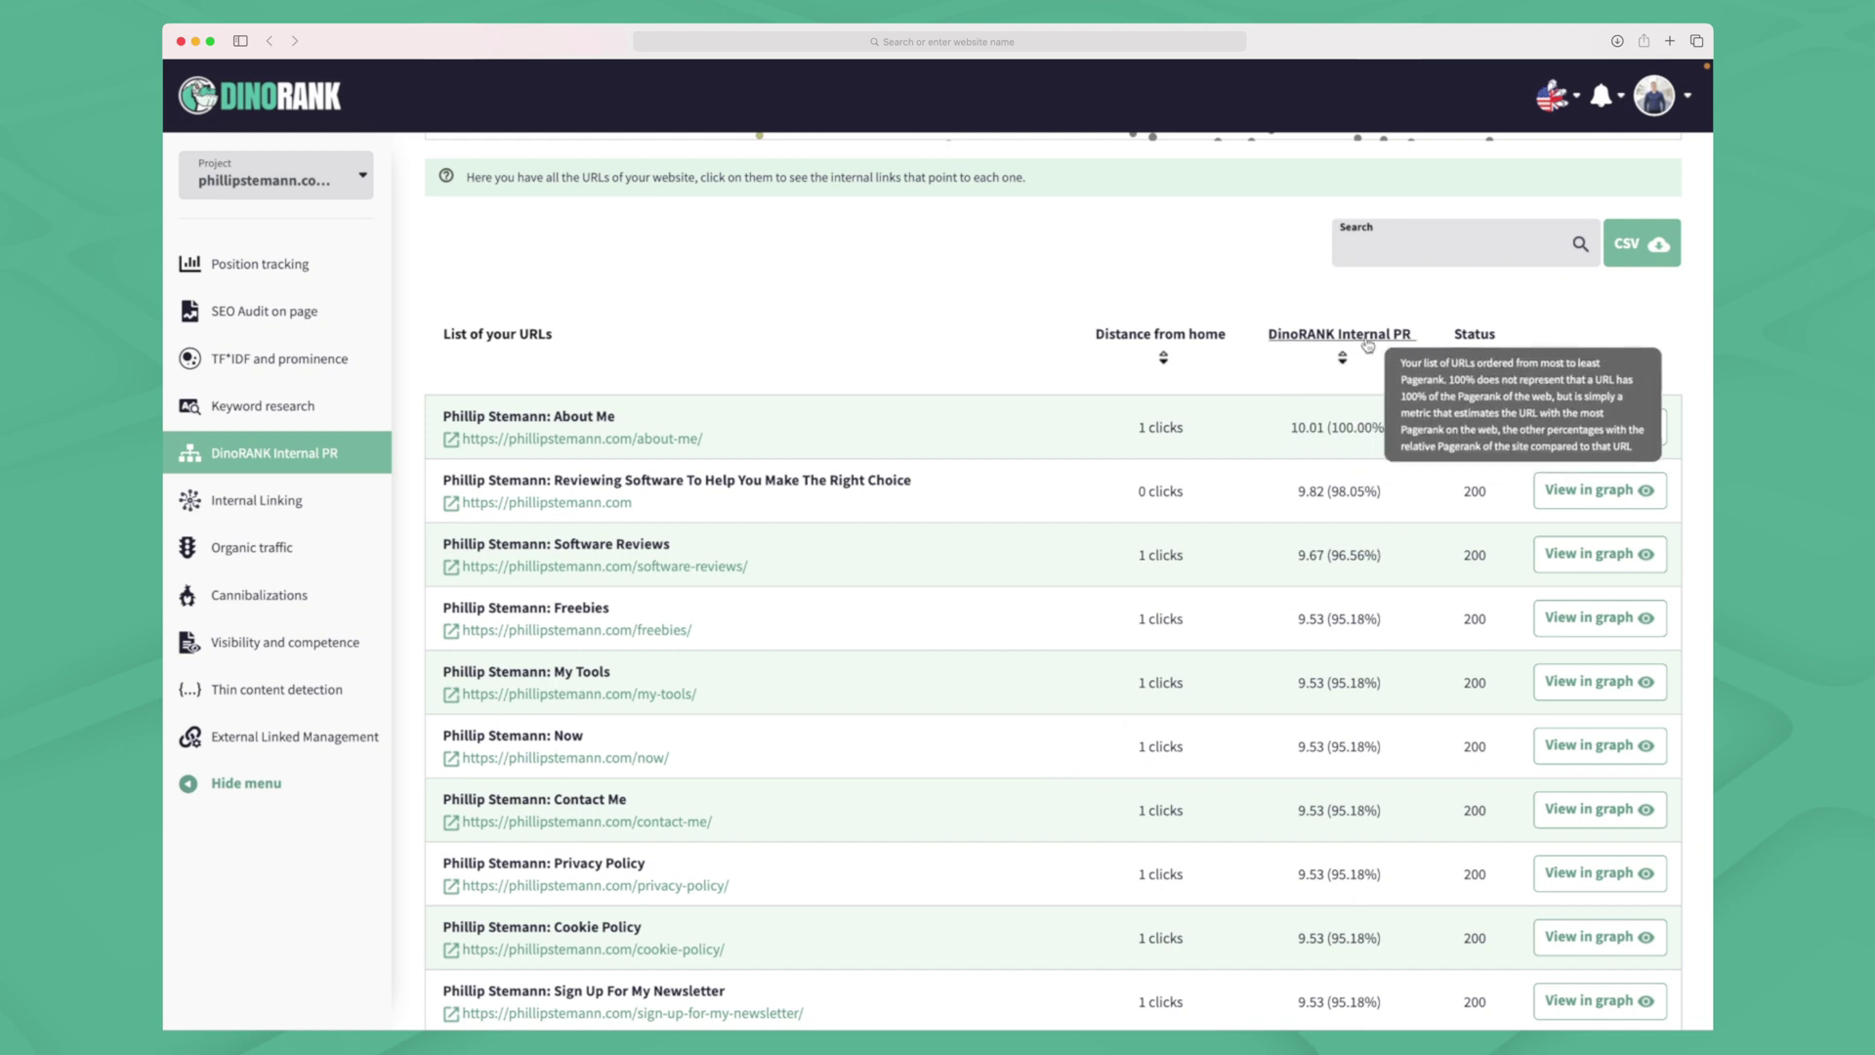
mouse_move(1198, 336)
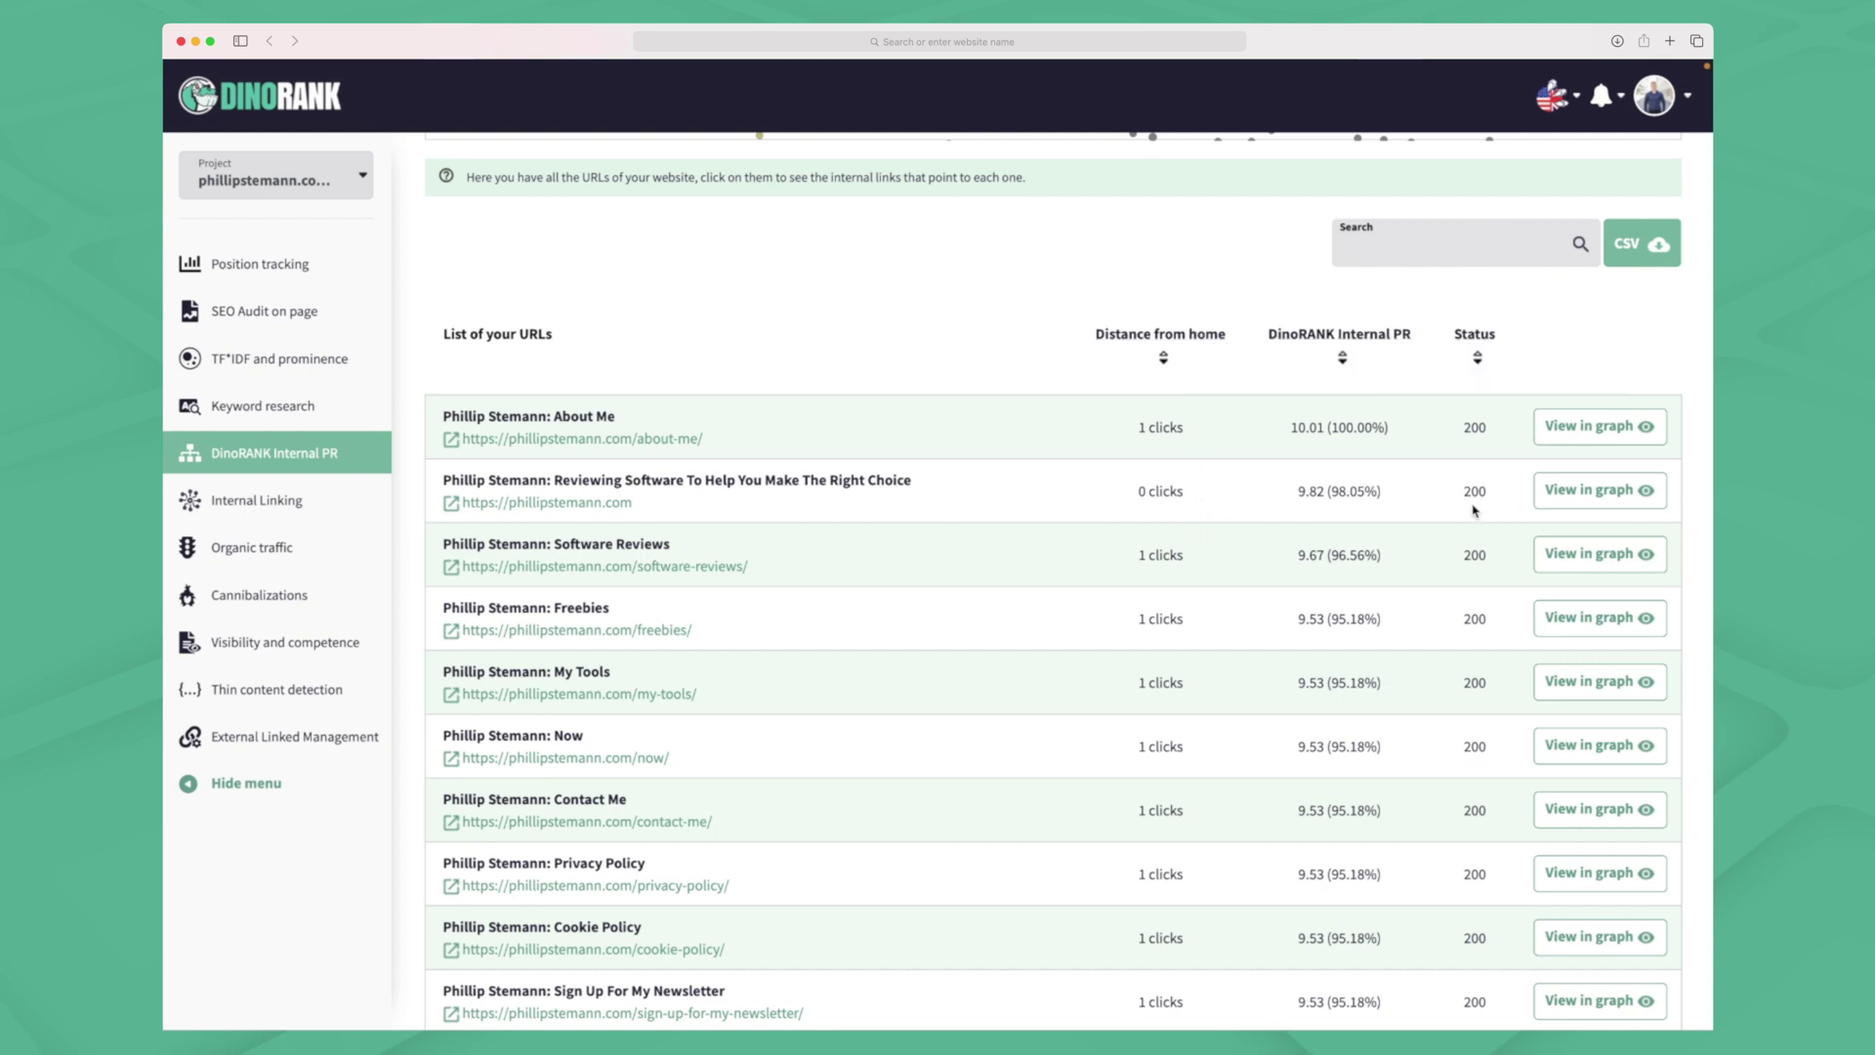
click(1586, 426)
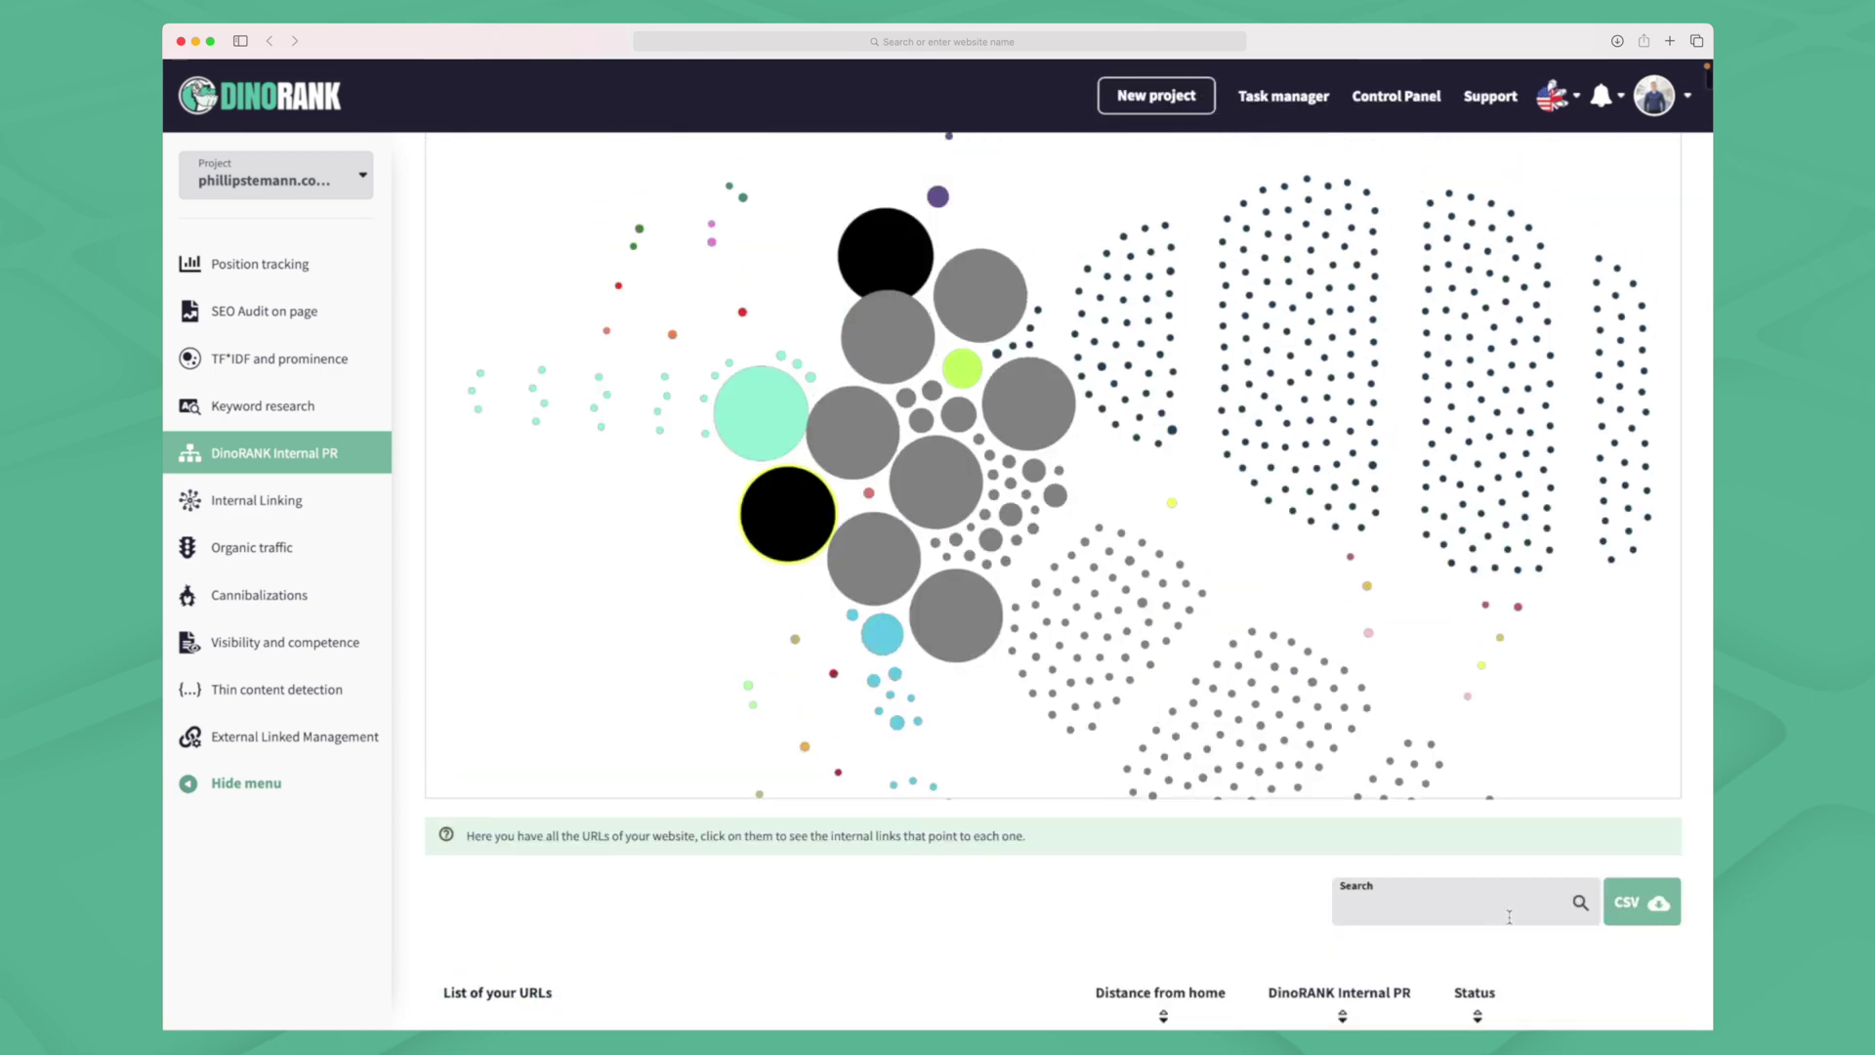
mouse_move(780, 517)
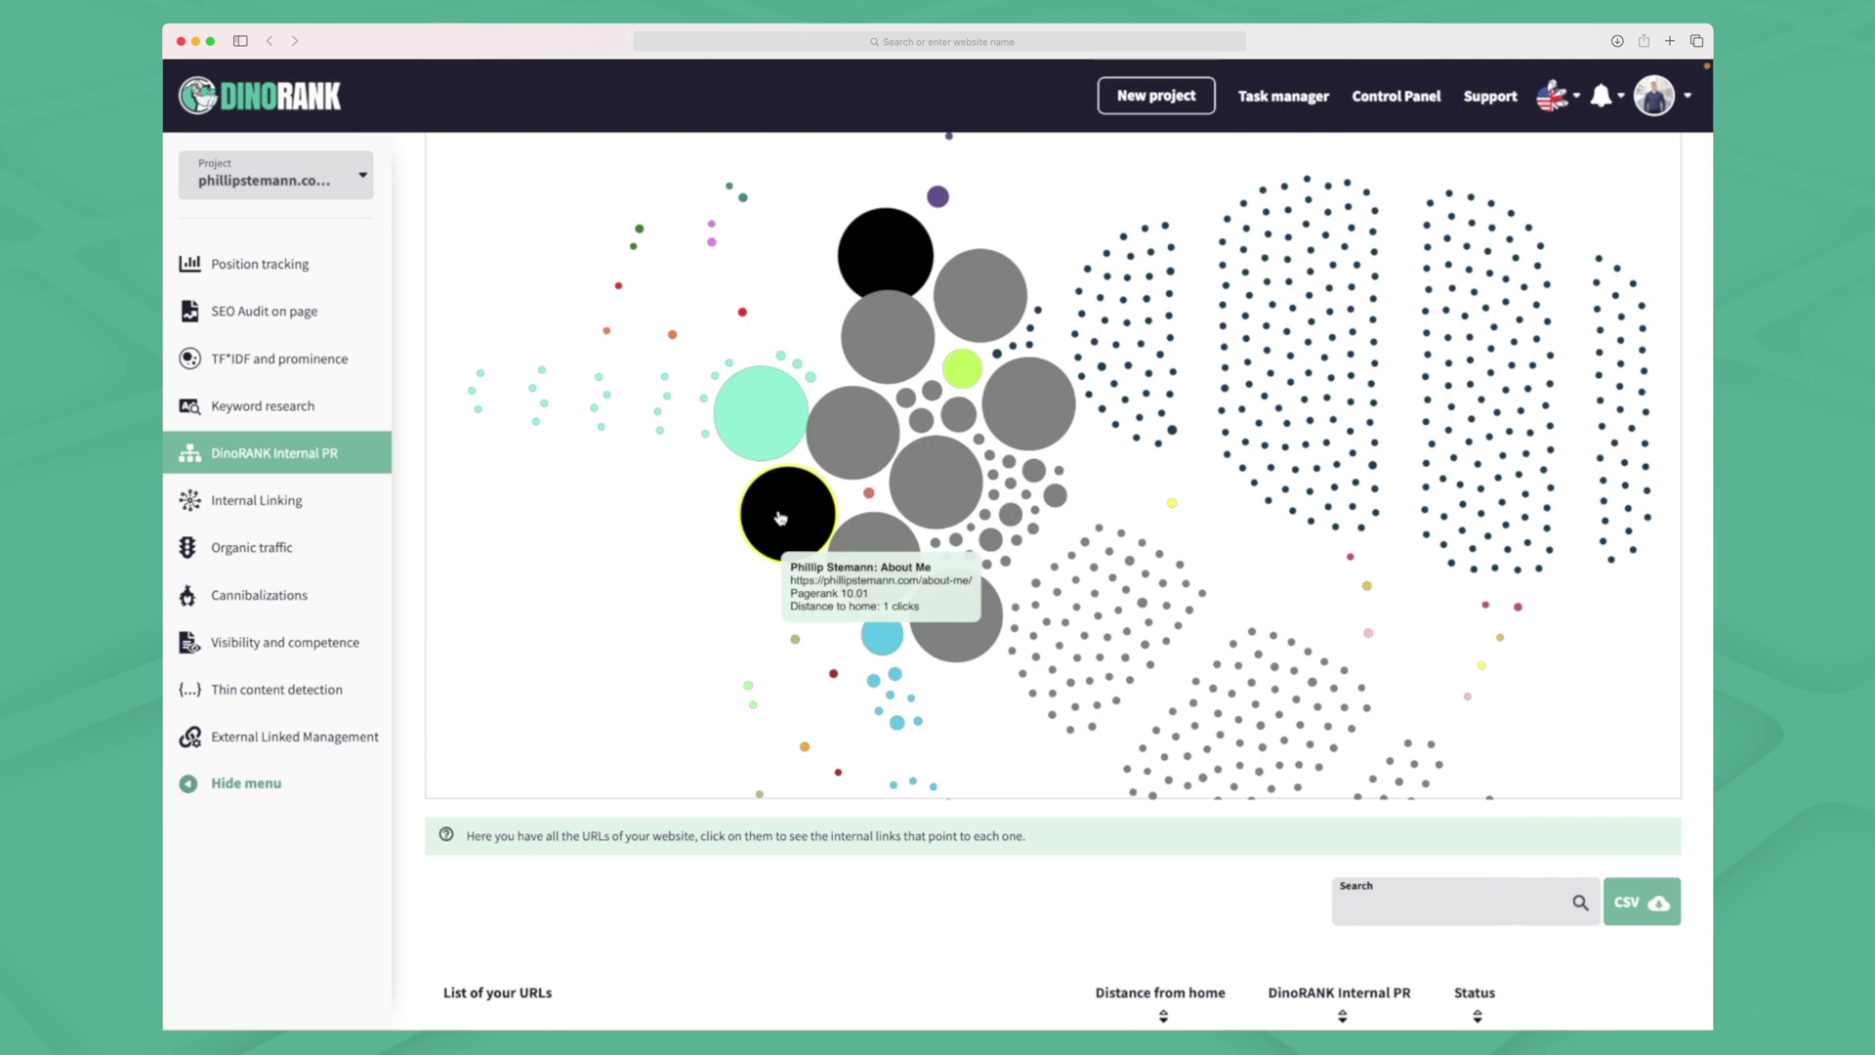
Compare the Internal PR of the remaining listed URLs and return to the large nodes in the authority chart
scroll(879, 892, down, 6)
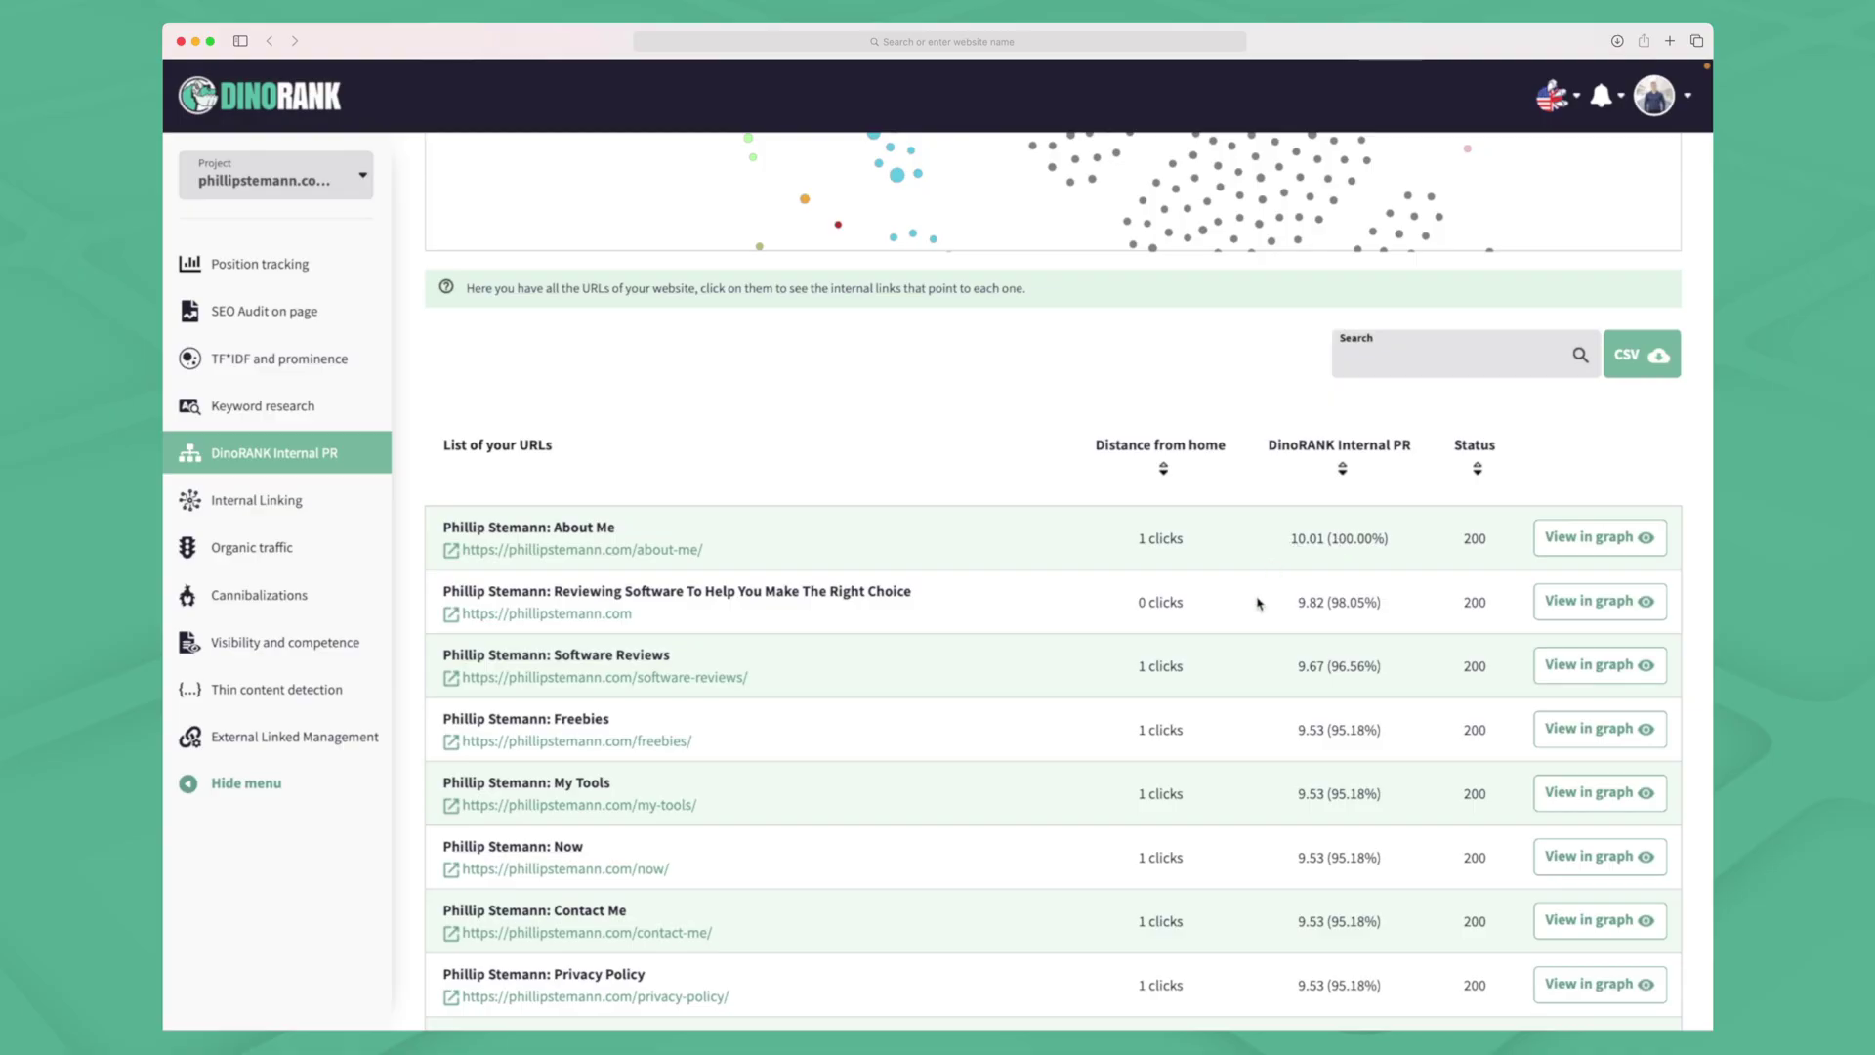
scroll(1258, 602, down, 10)
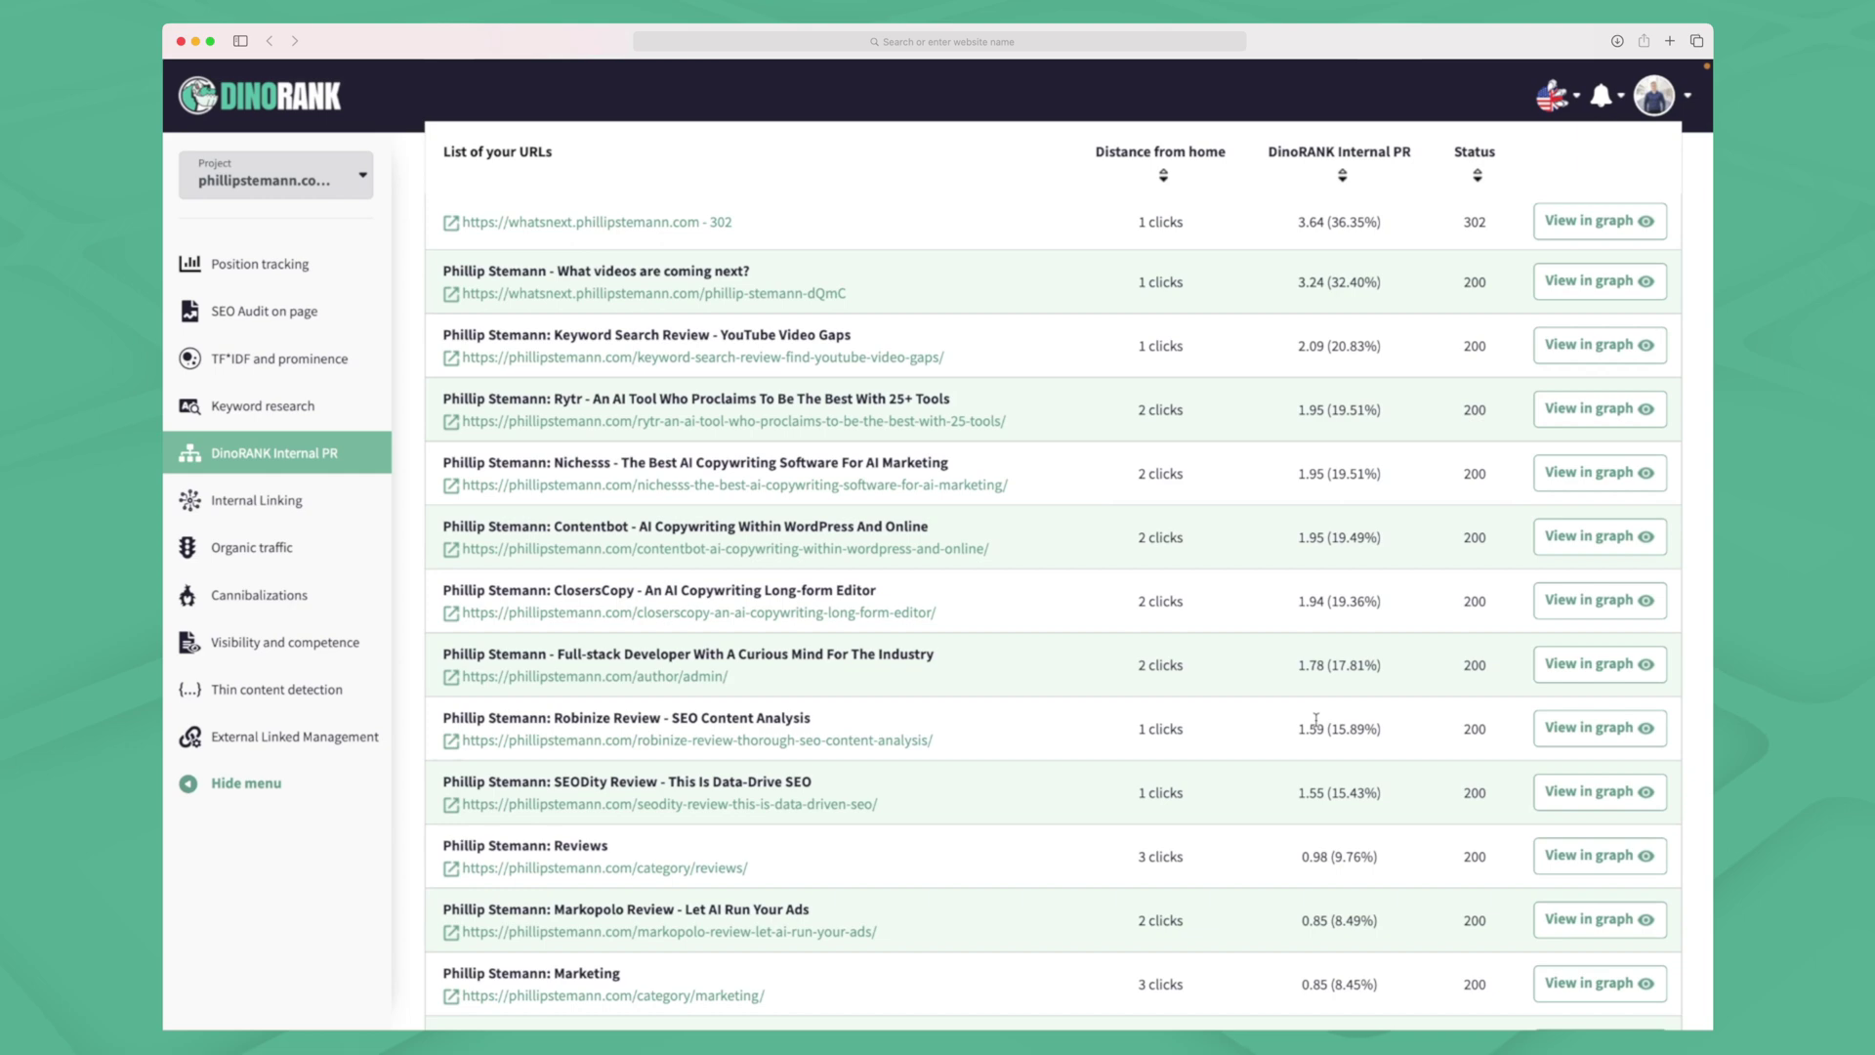
scroll(1315, 719, up, 15)
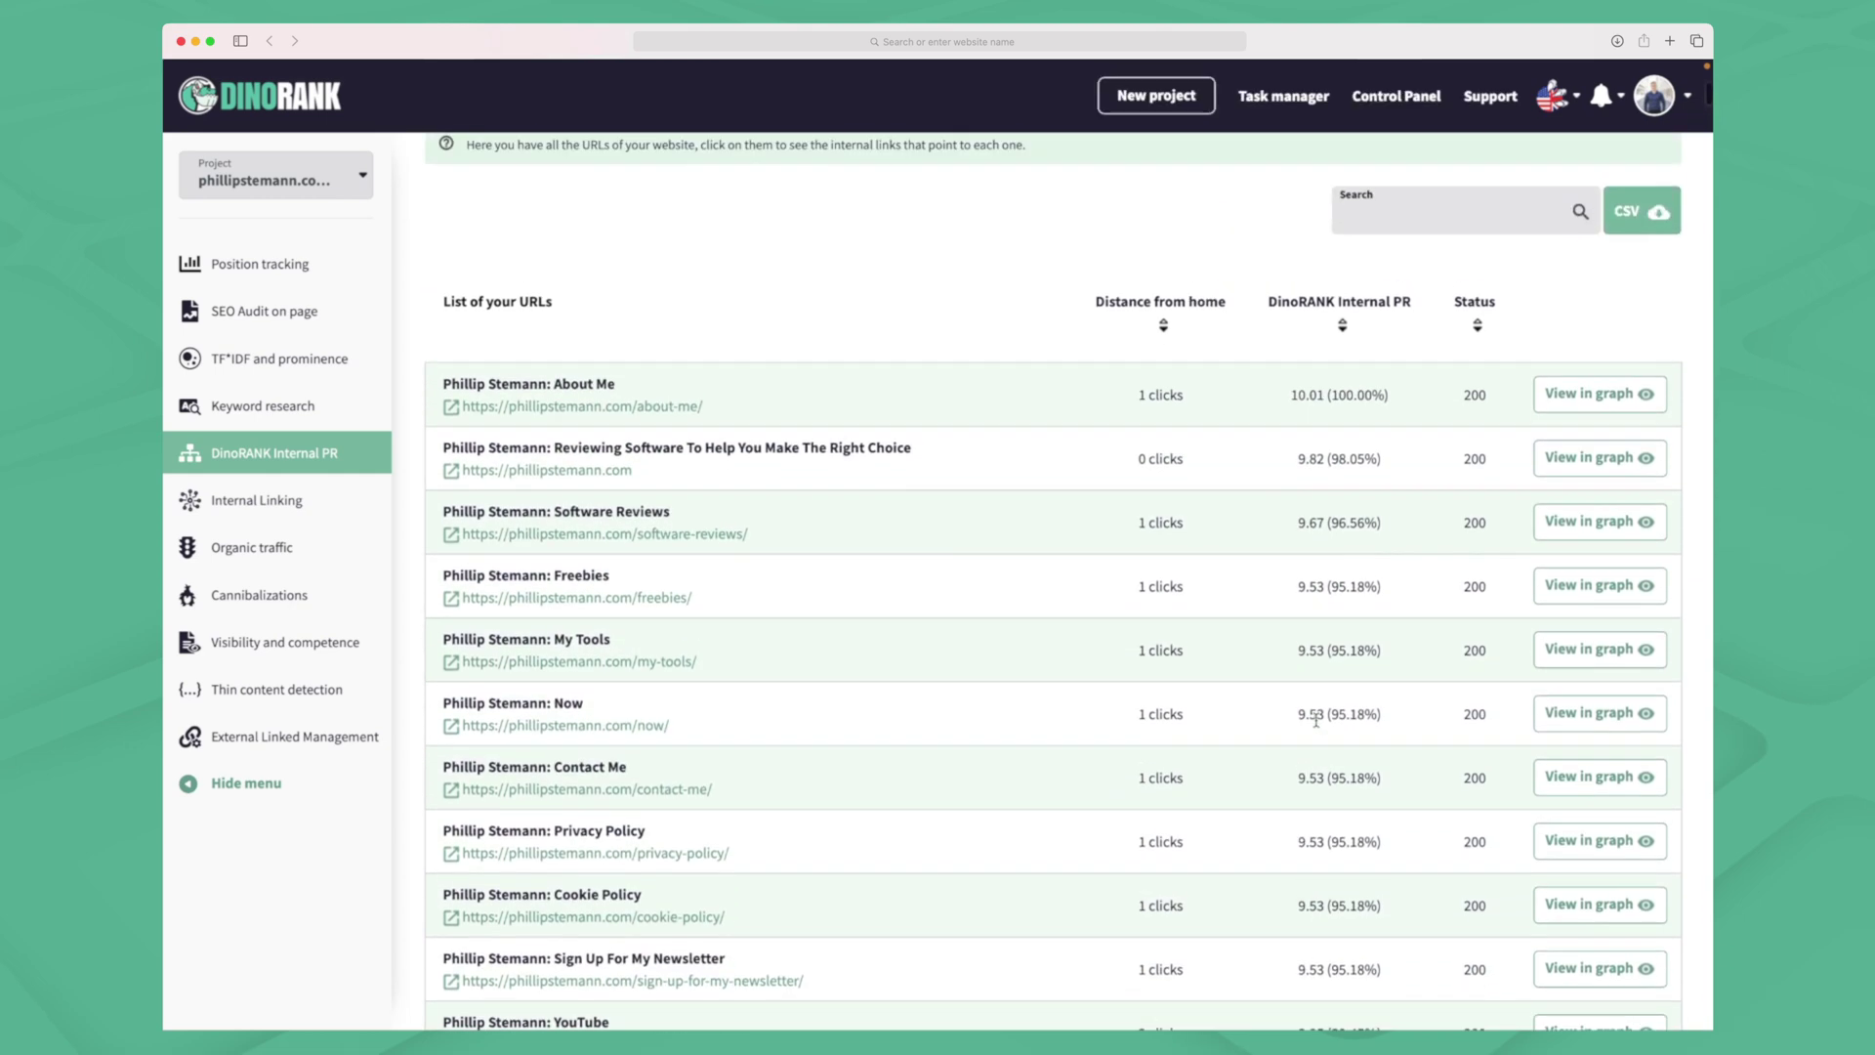
scroll(1315, 720, up, 6)
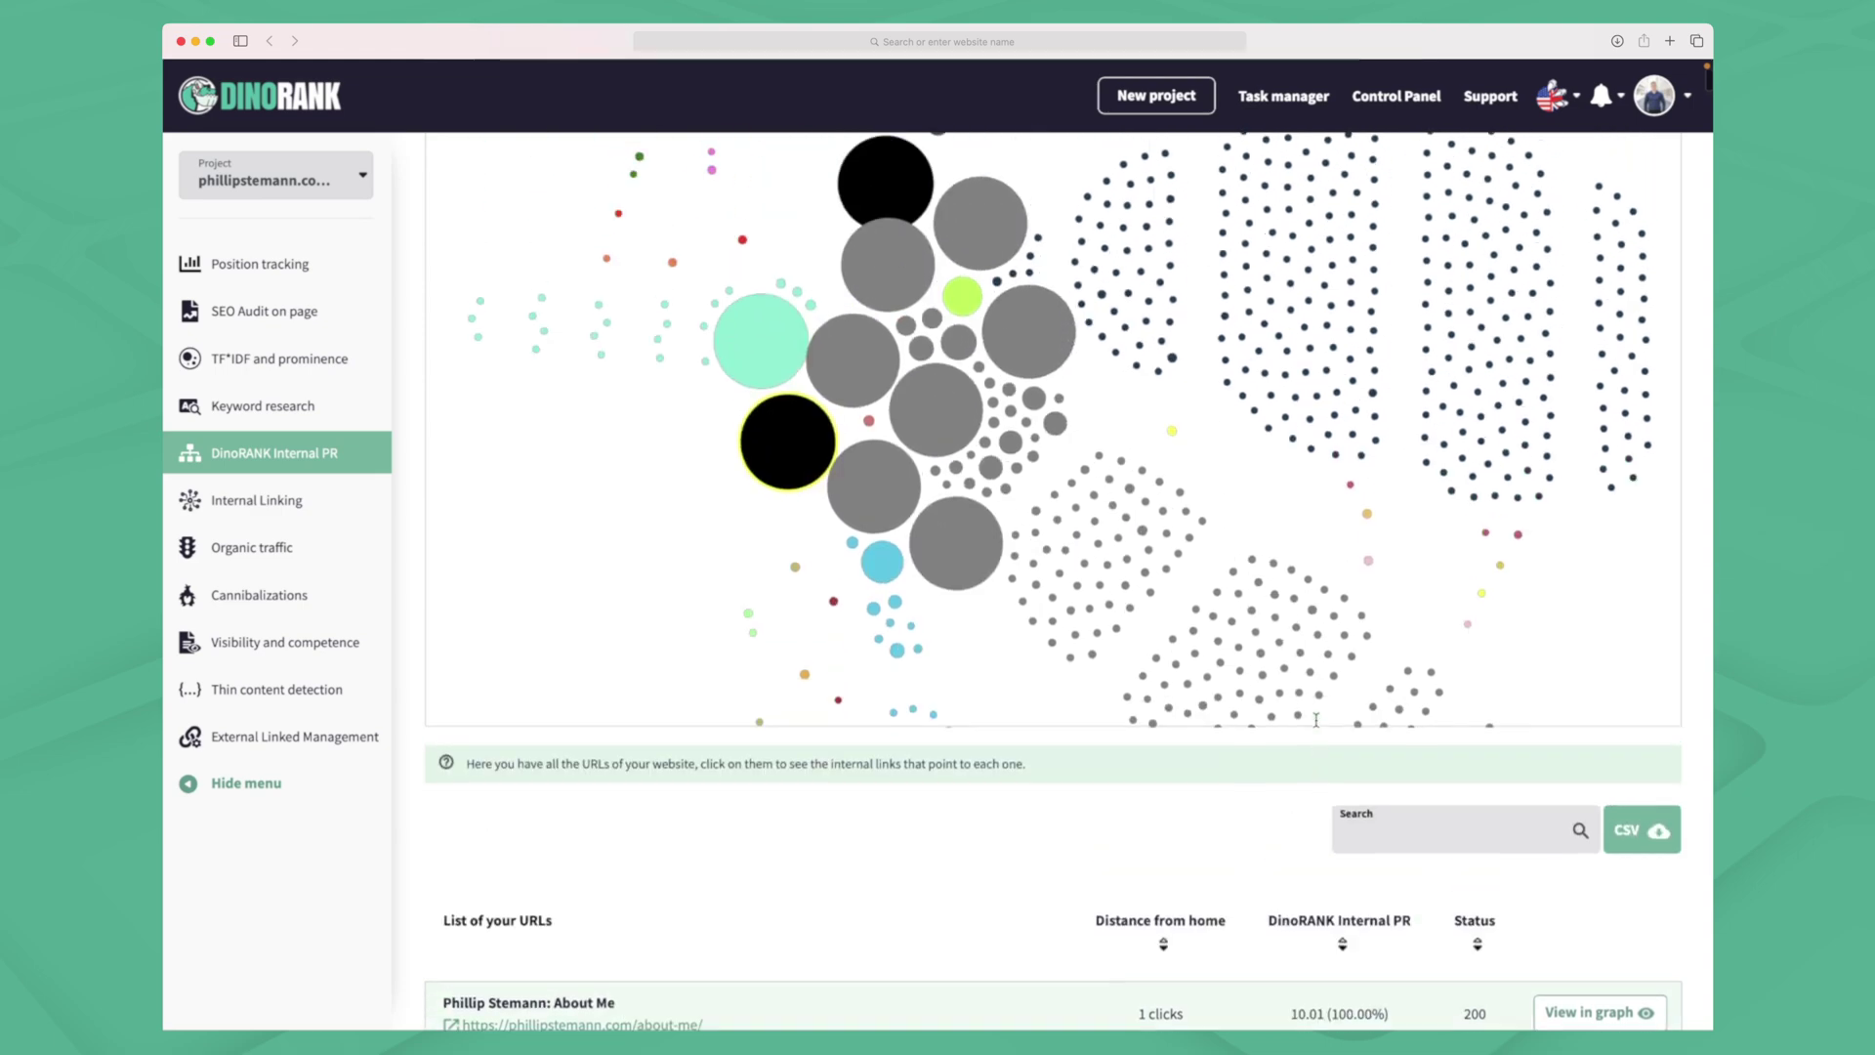
mouse_move(983, 513)
mouse_move(1019, 481)
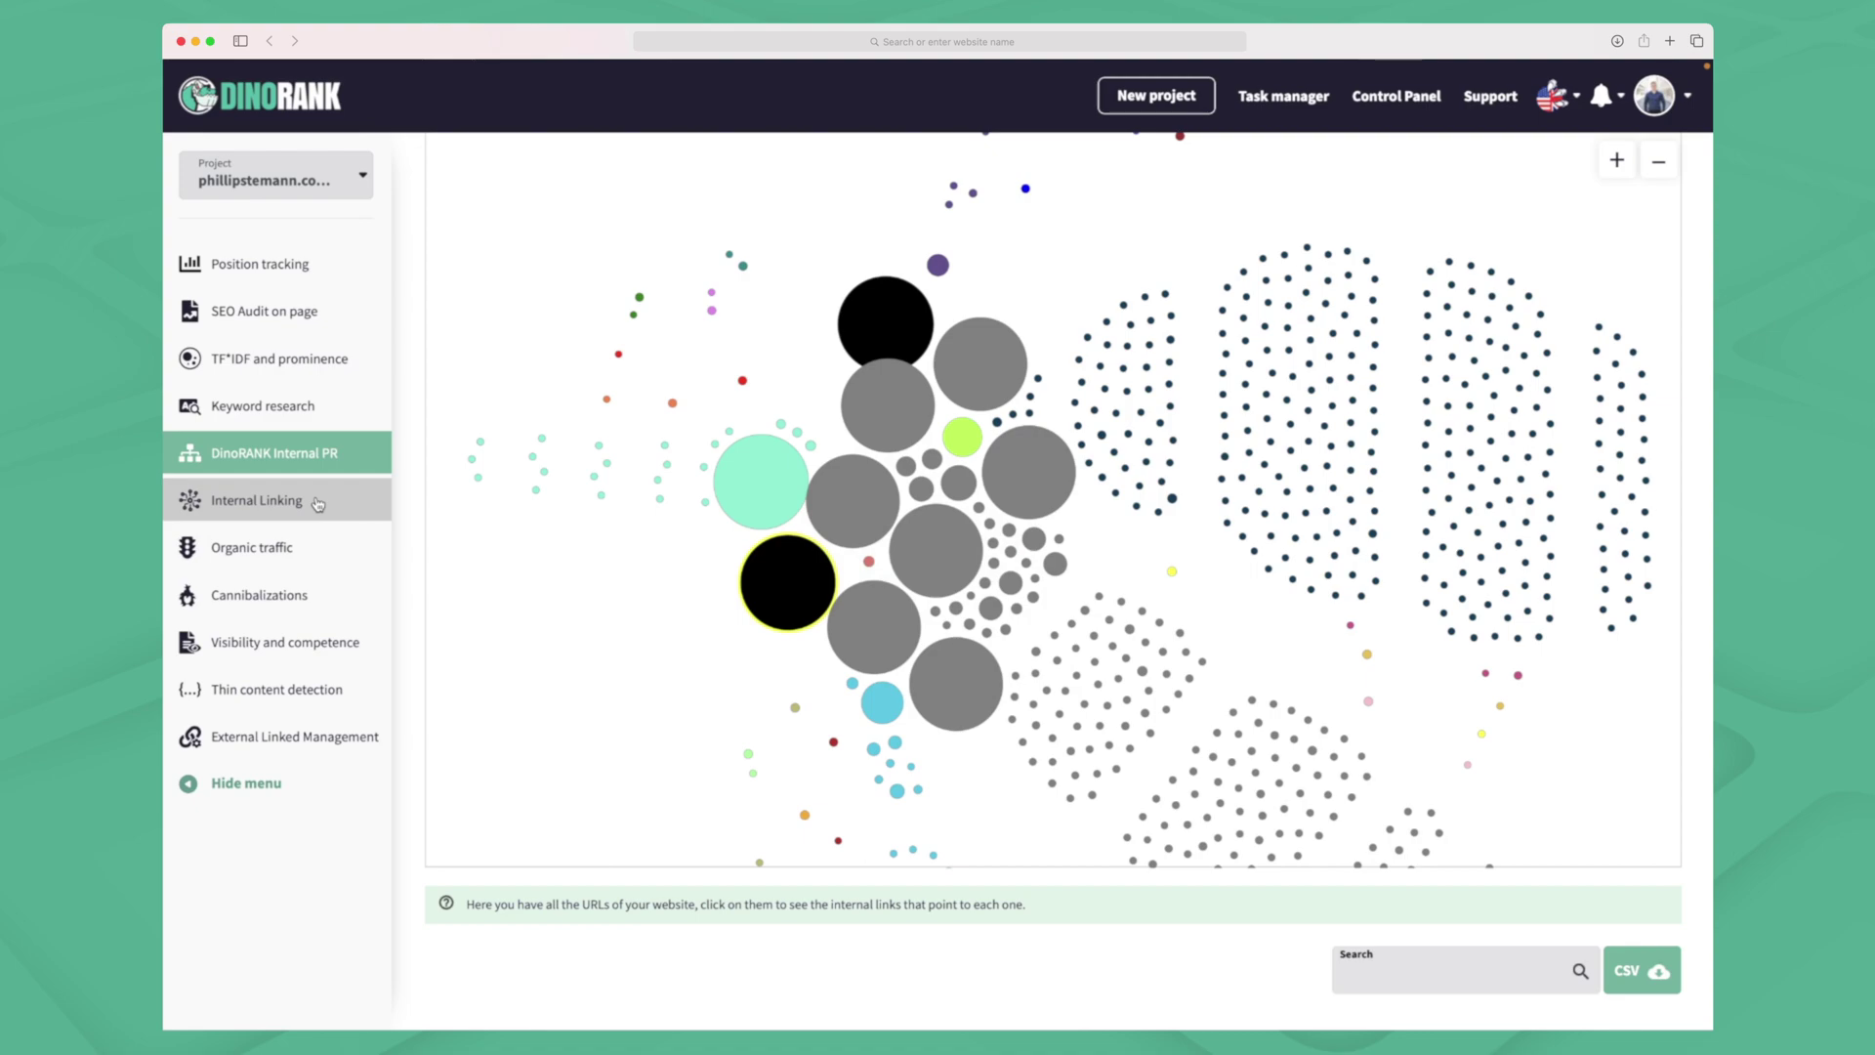
Open the Internal Linking report, zoom out the web architecture graphic, and view the list of URLs with their linking pages
click(318, 503)
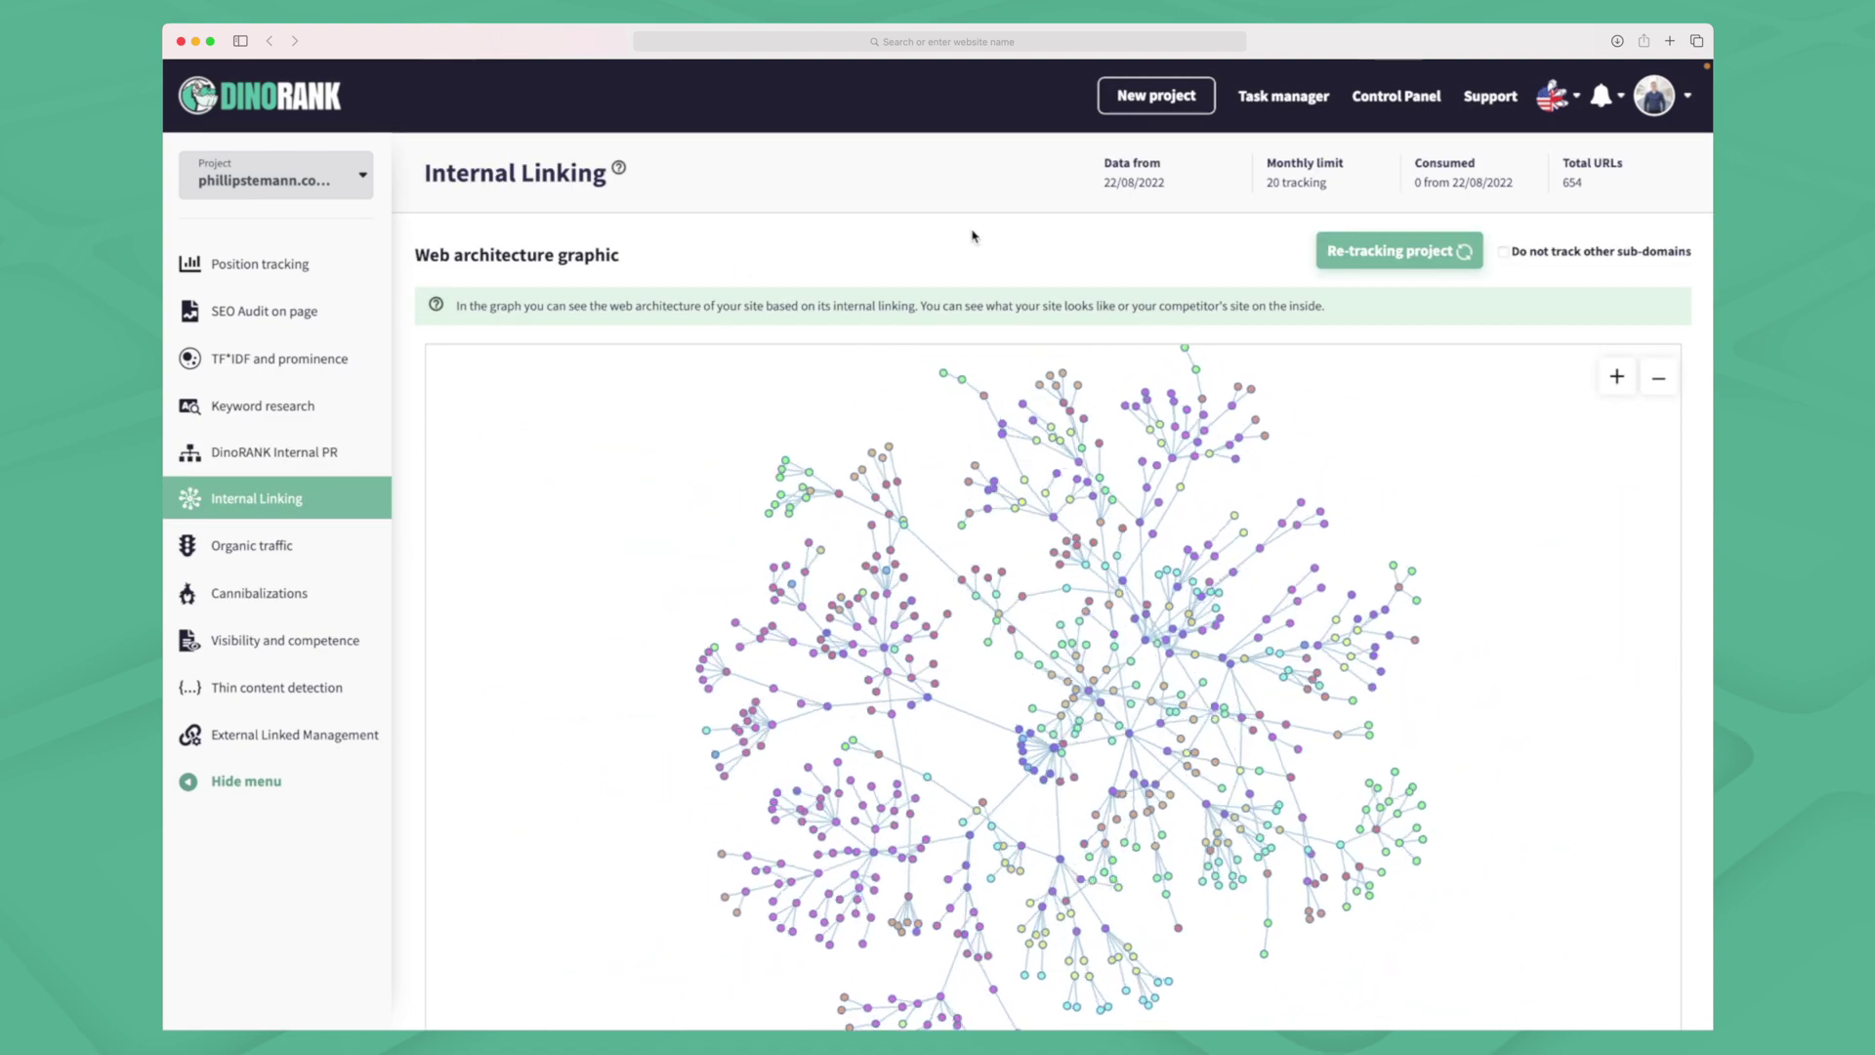
scroll(972, 235, down, 1)
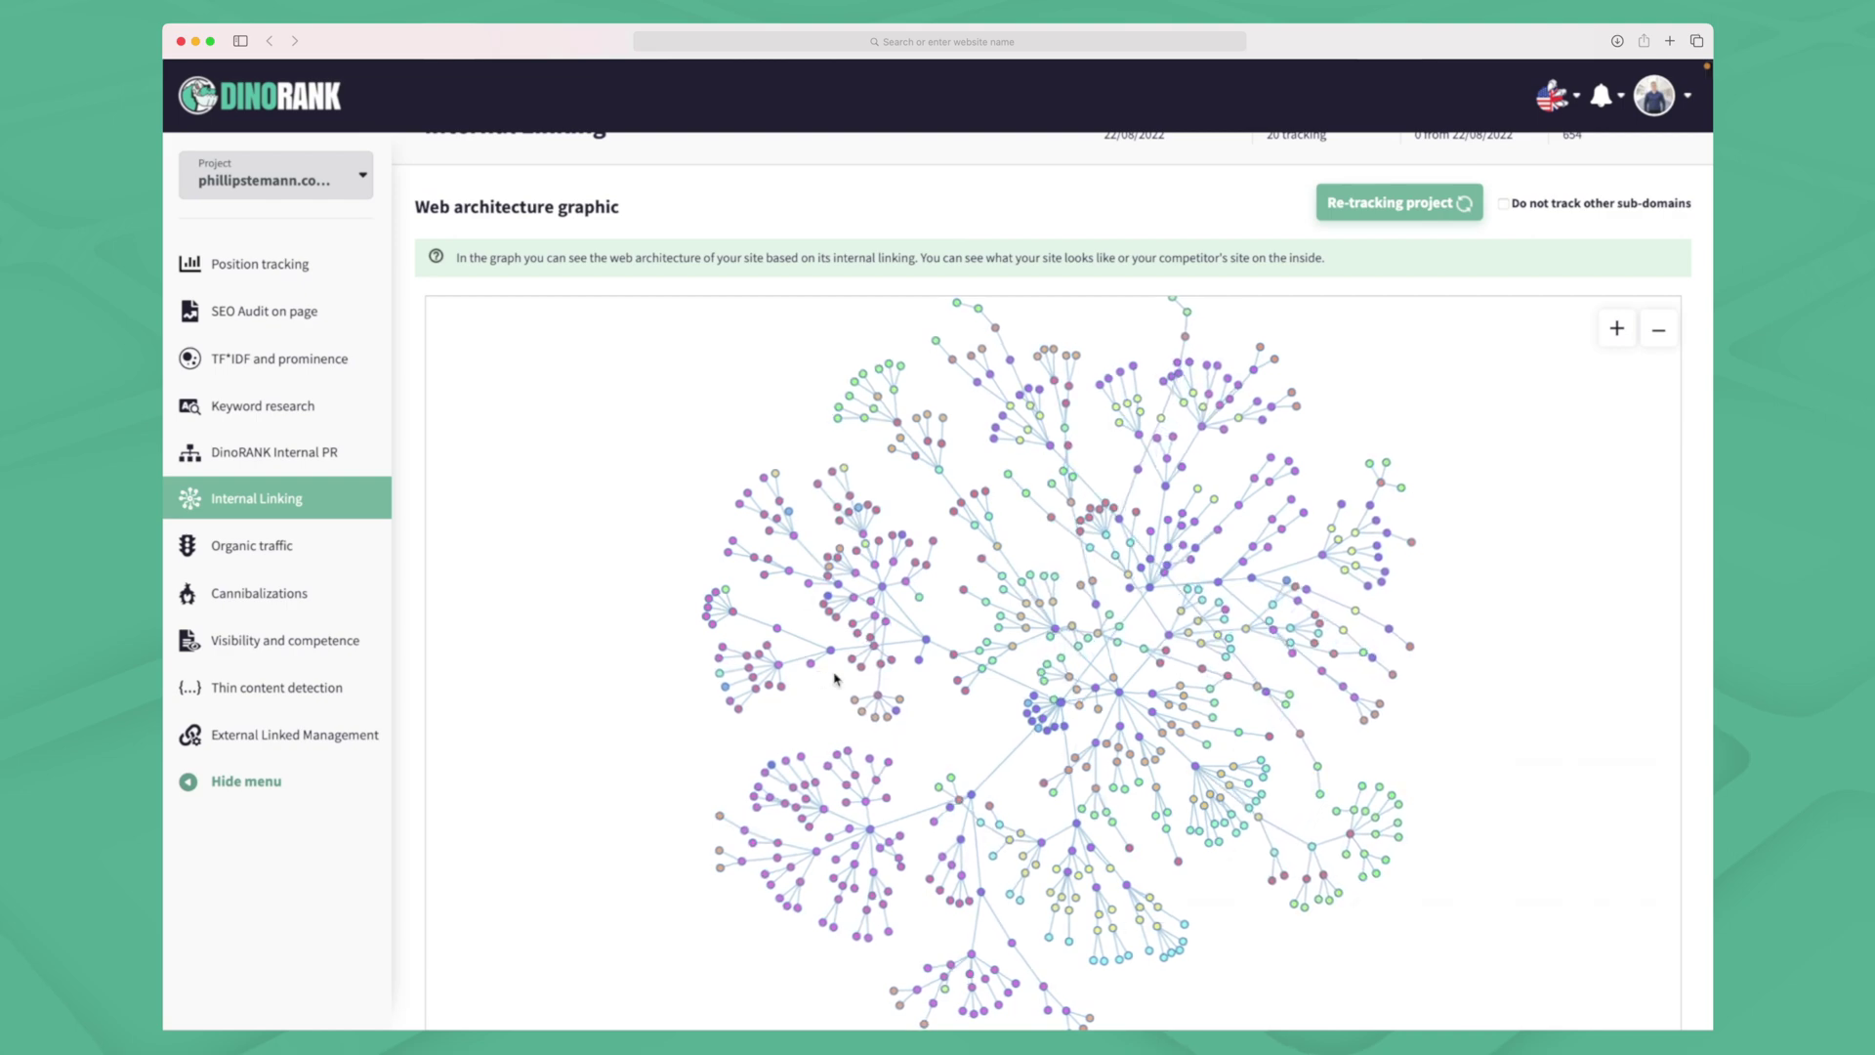
click(1664, 337)
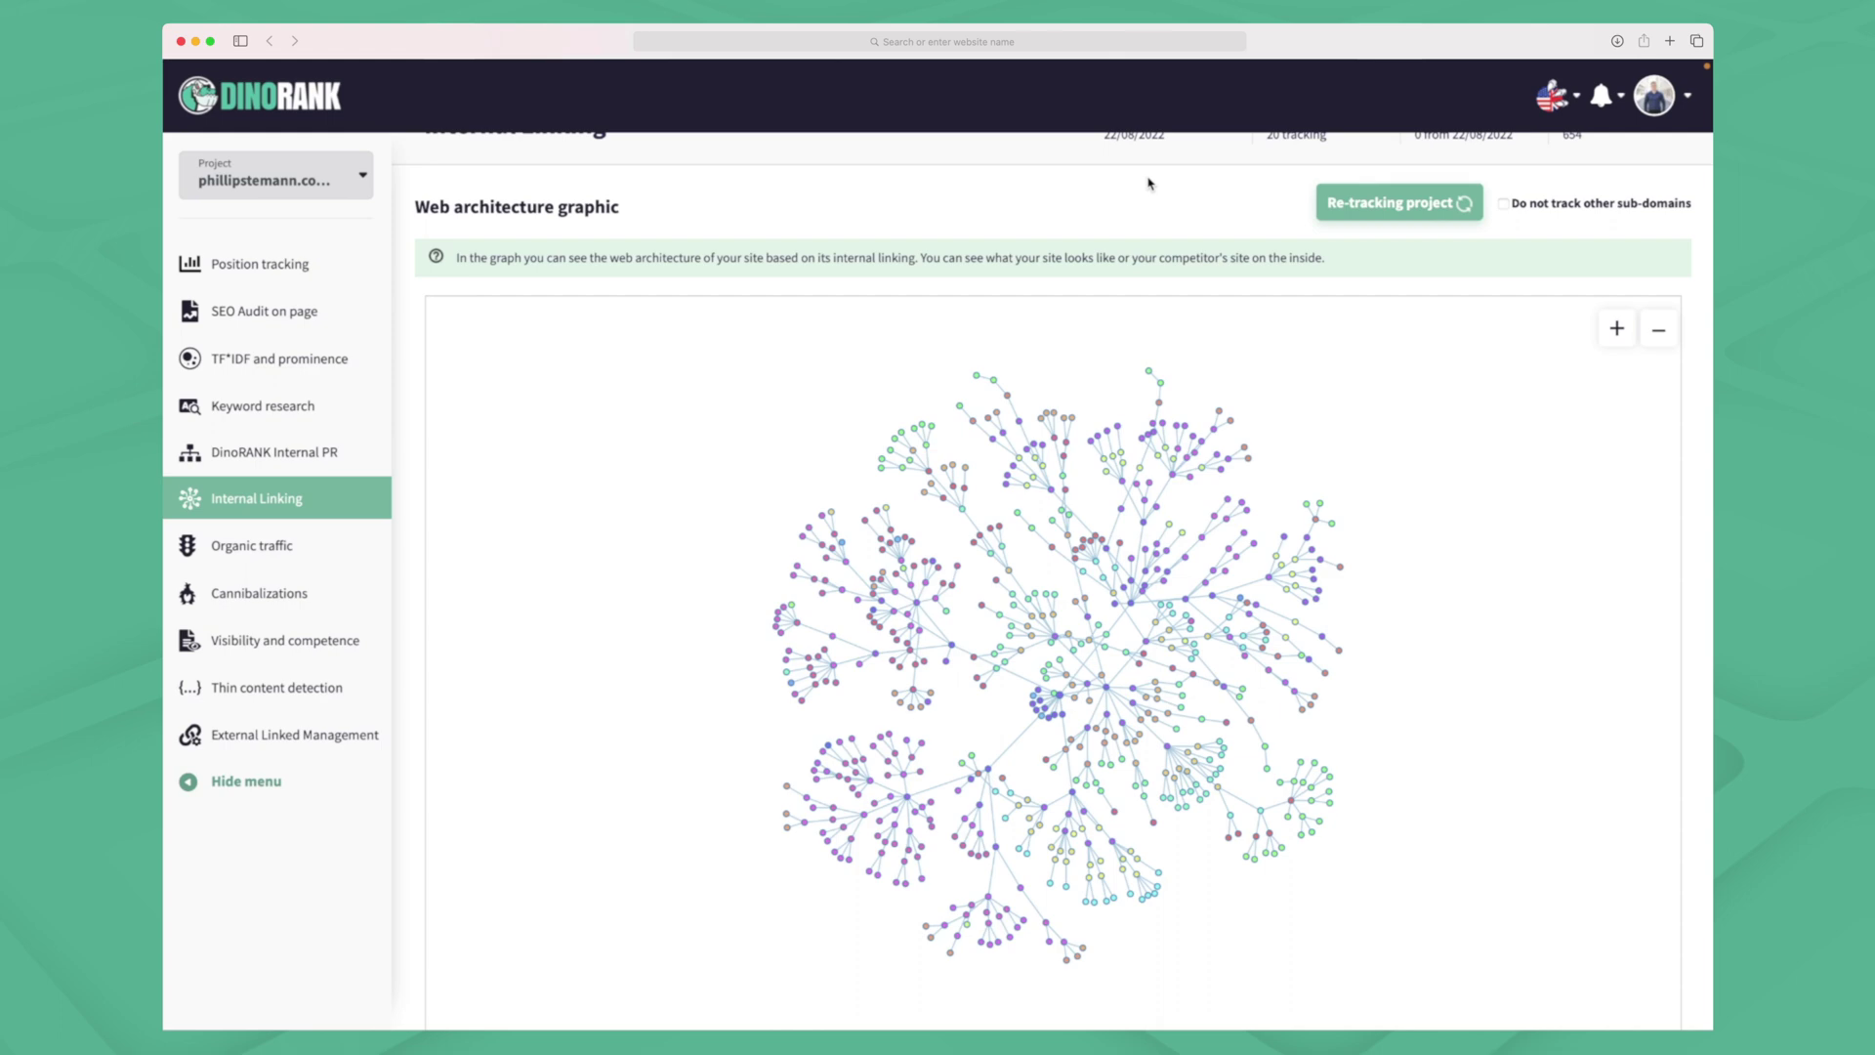
scroll(879, 840, down, 10)
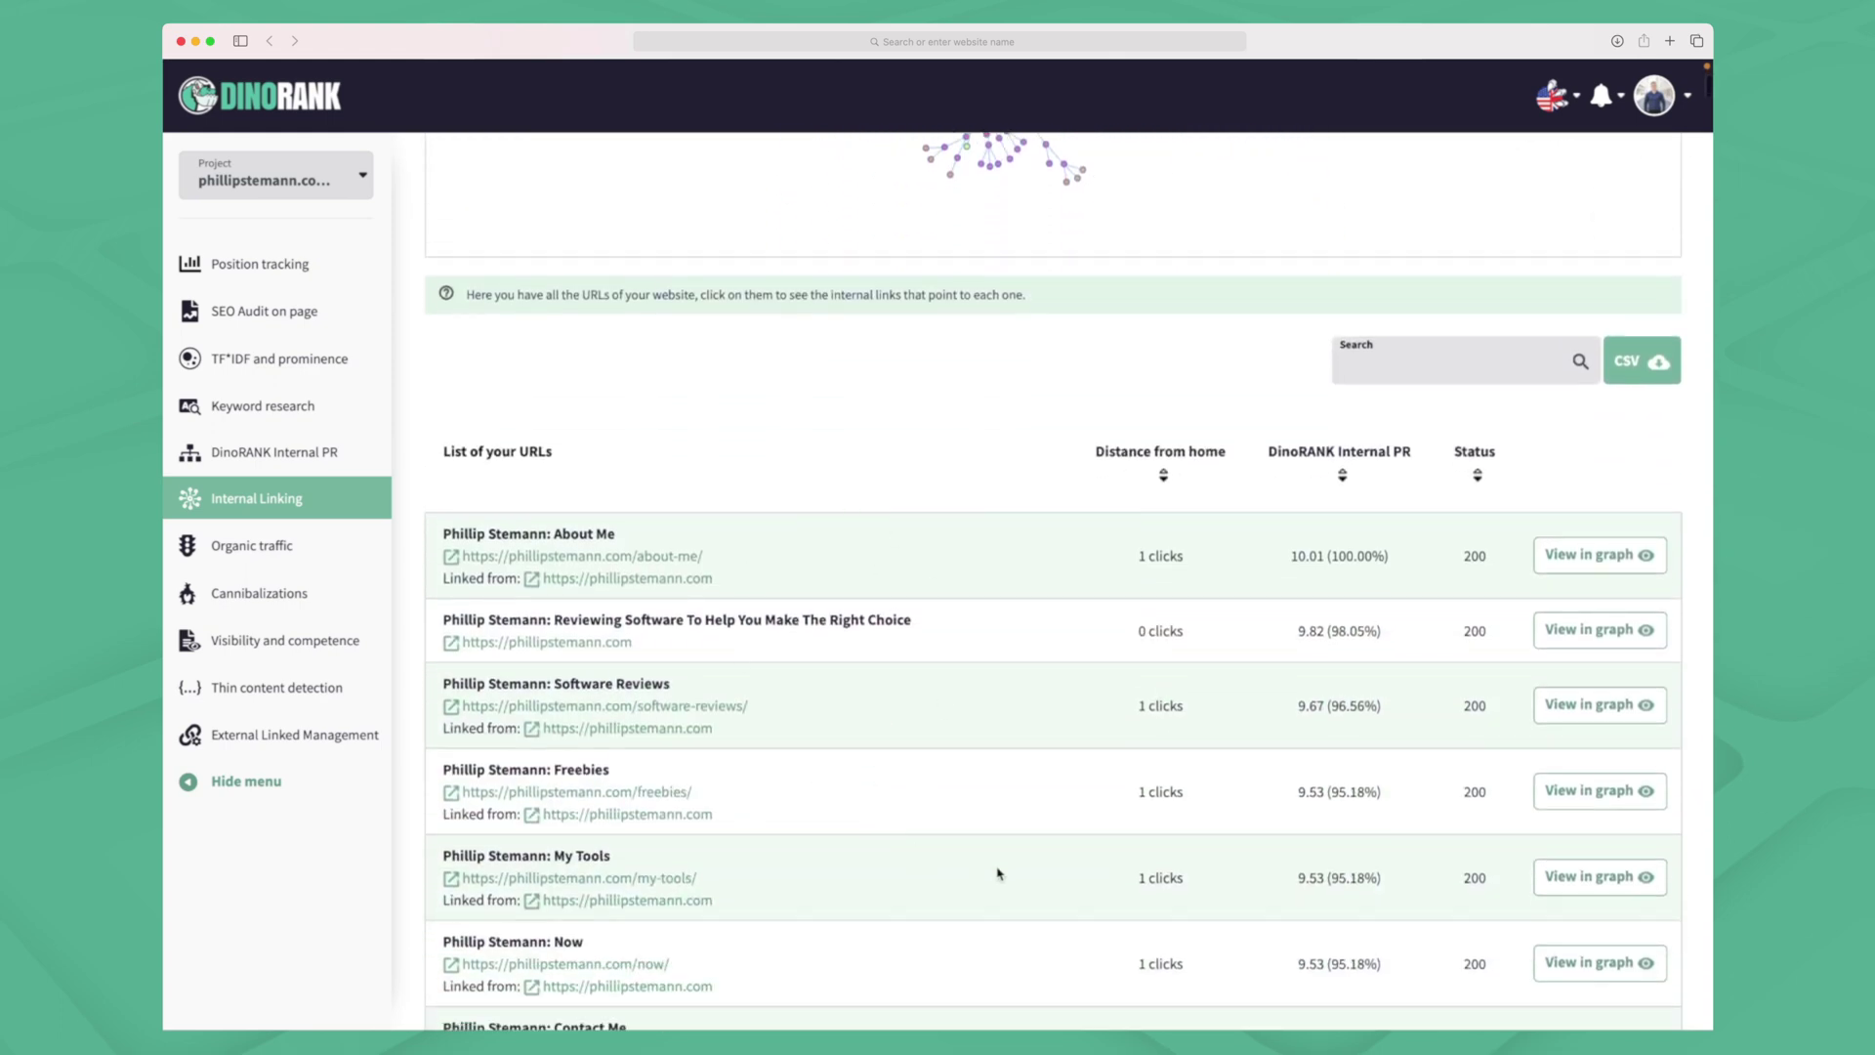
Compare the listed URLs and their linking pages with the clusters in the web architecture graphic
scroll(998, 872, down, 1)
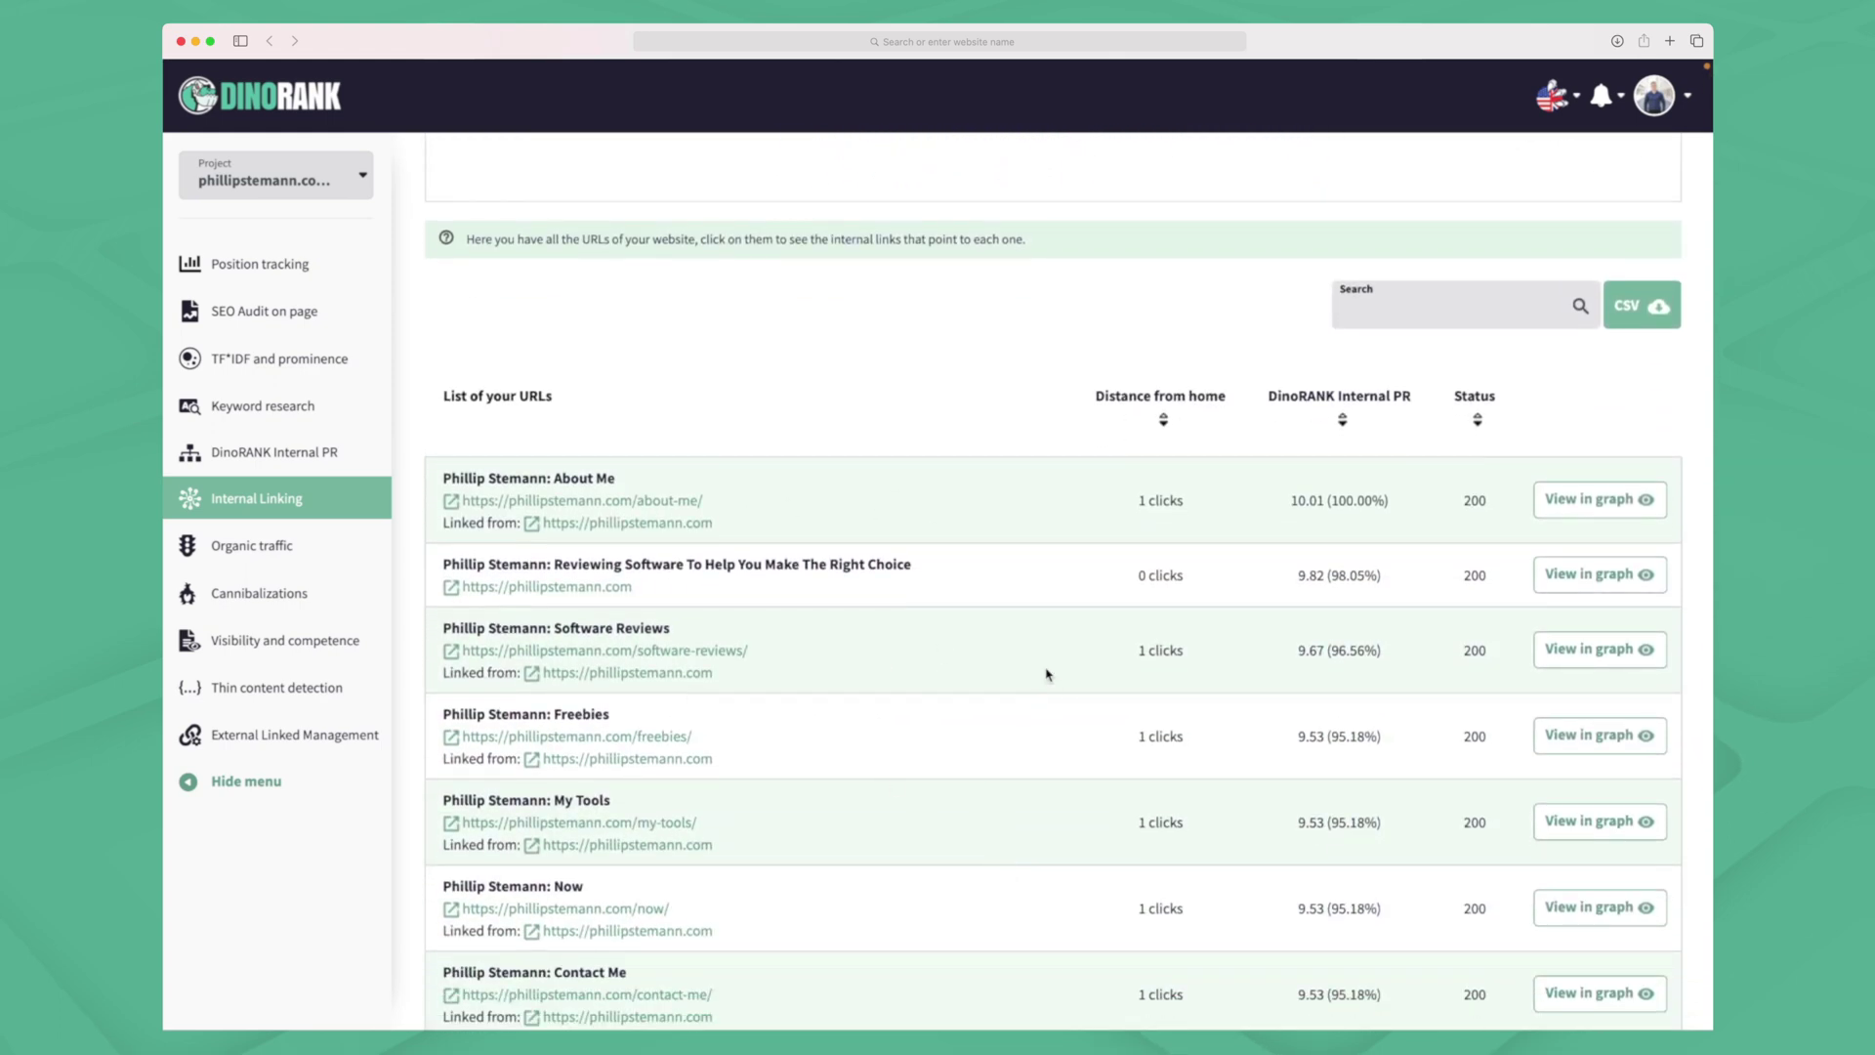
scroll(1046, 674, up, 3)
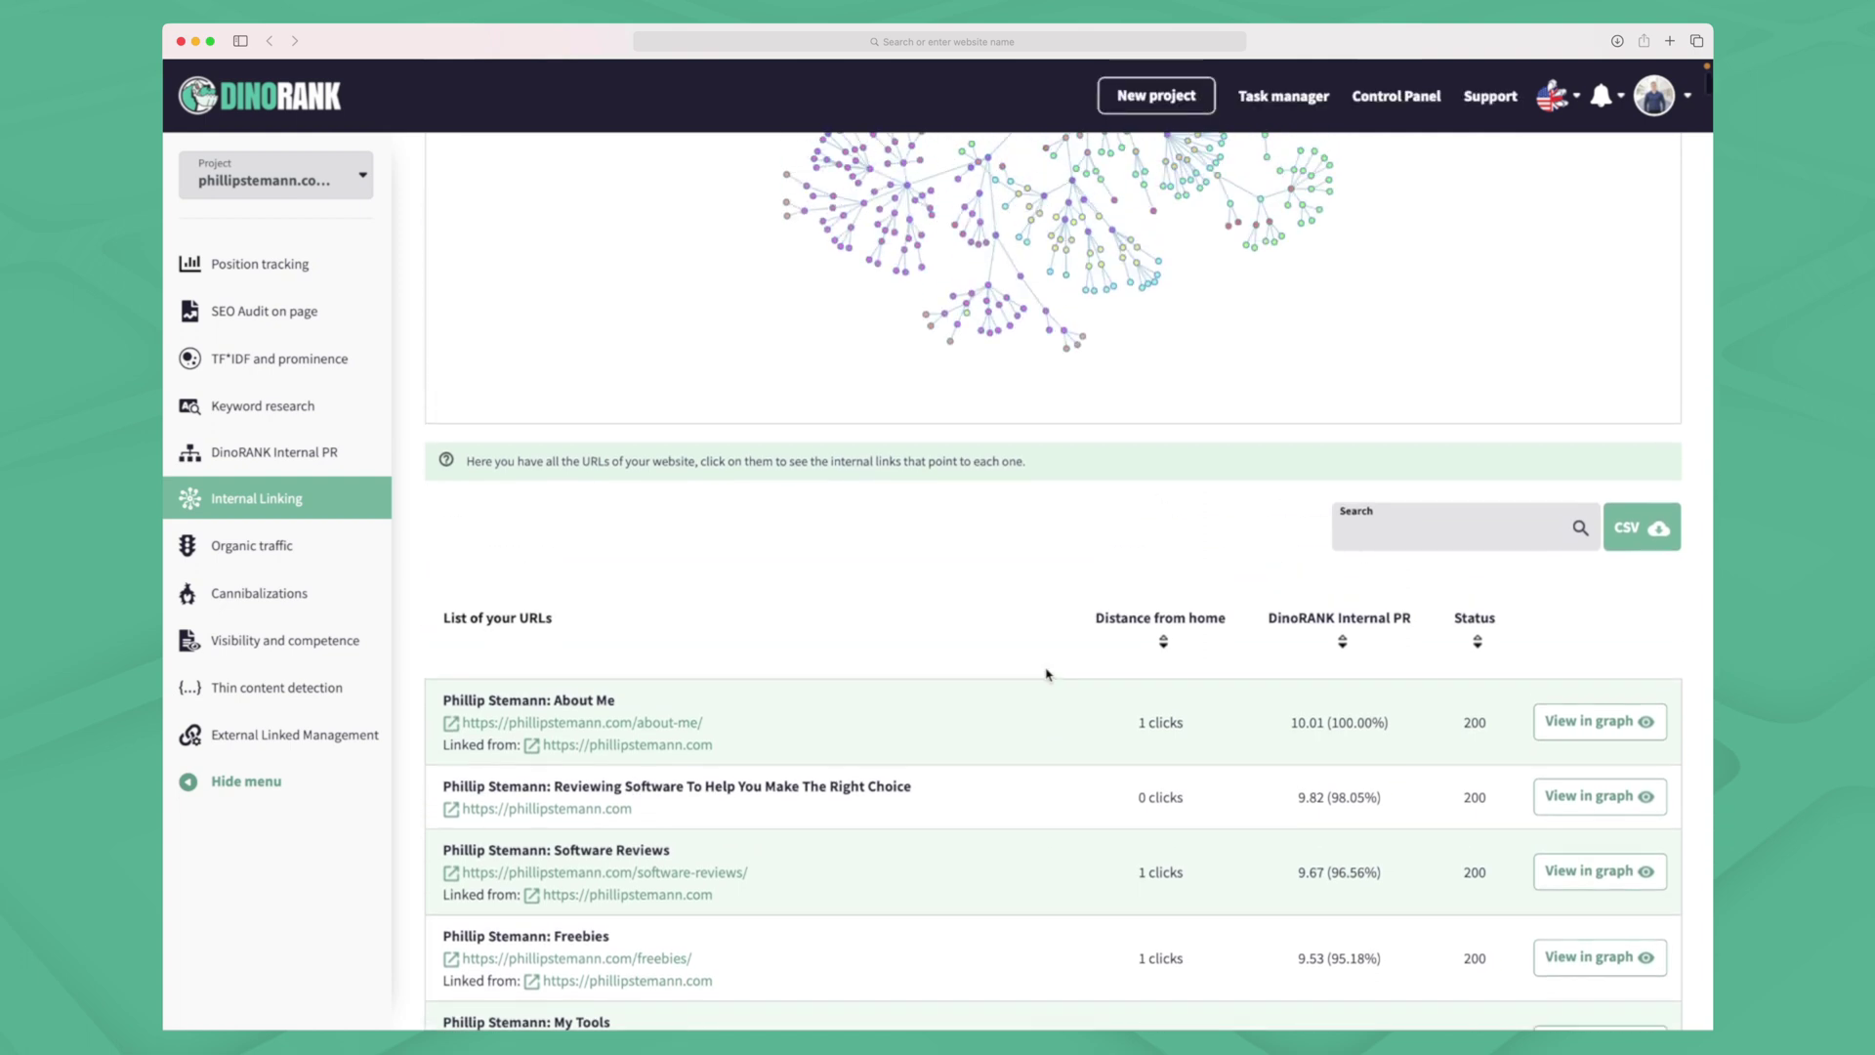
scroll(1045, 674, down, 4)
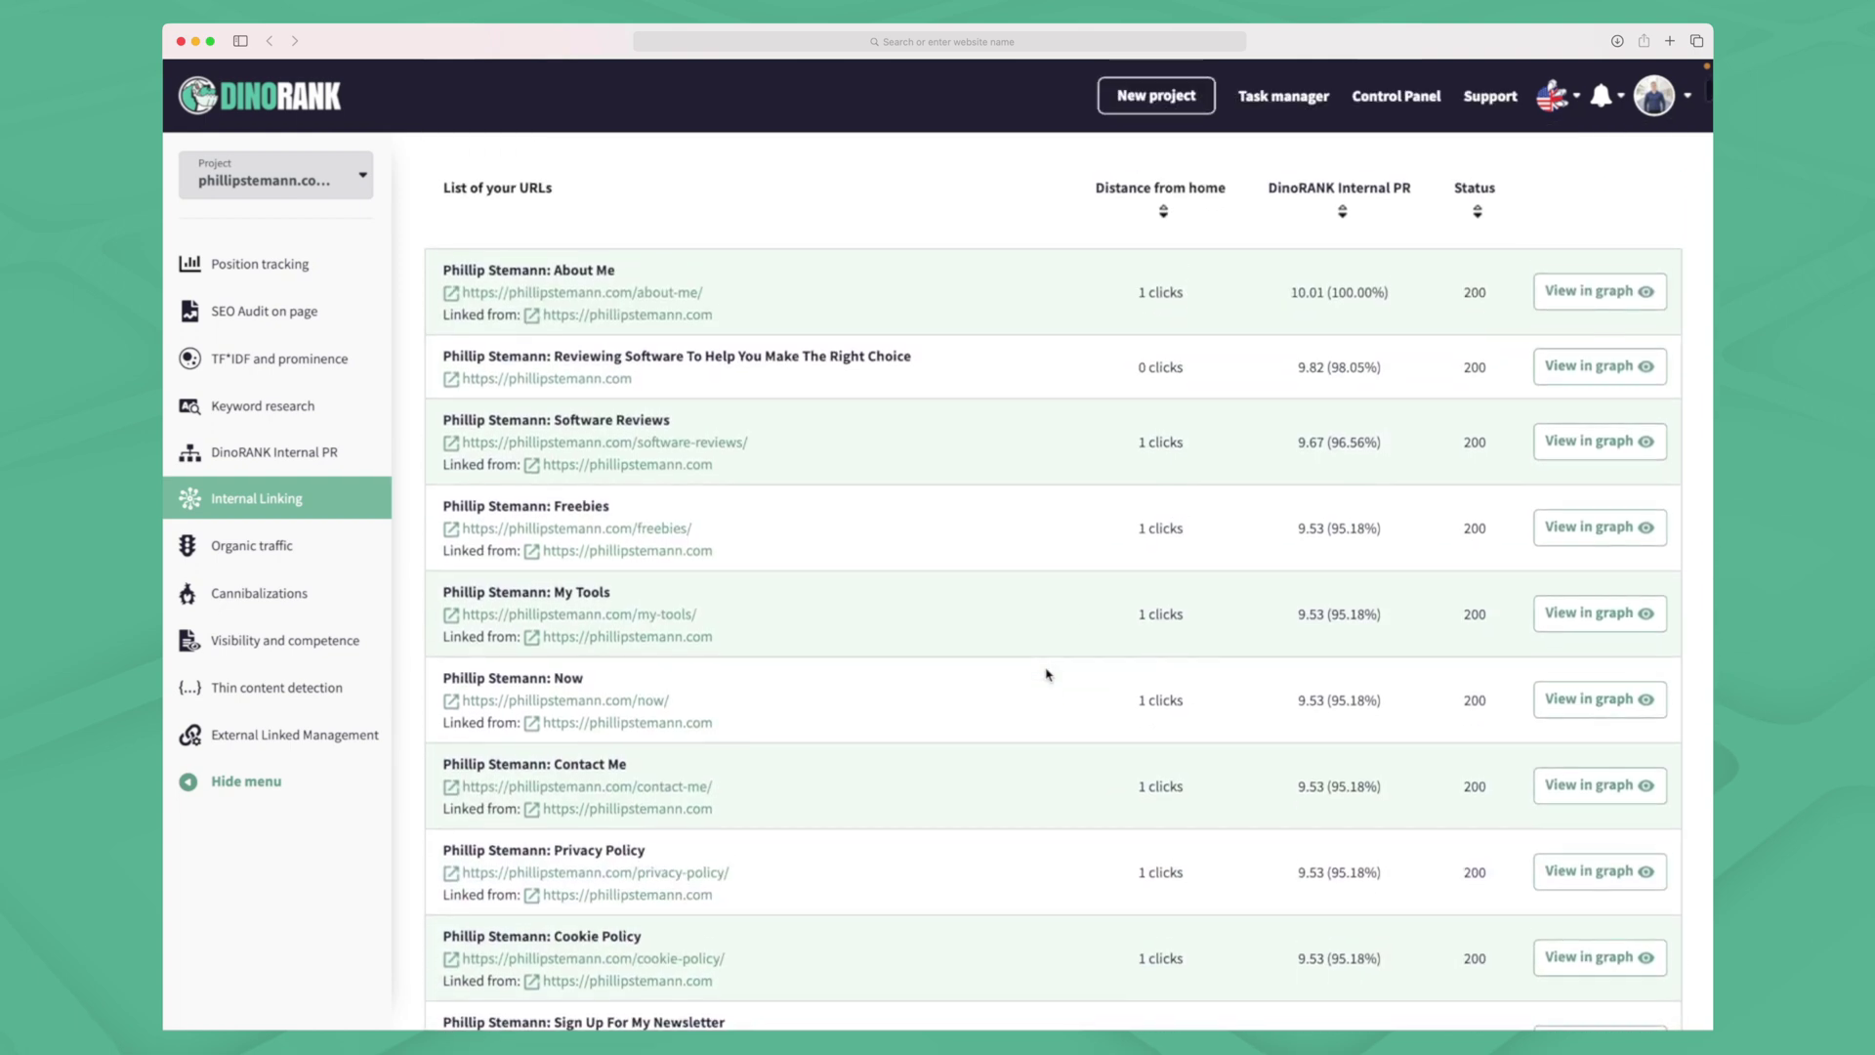
scroll(1046, 673, up, 1)
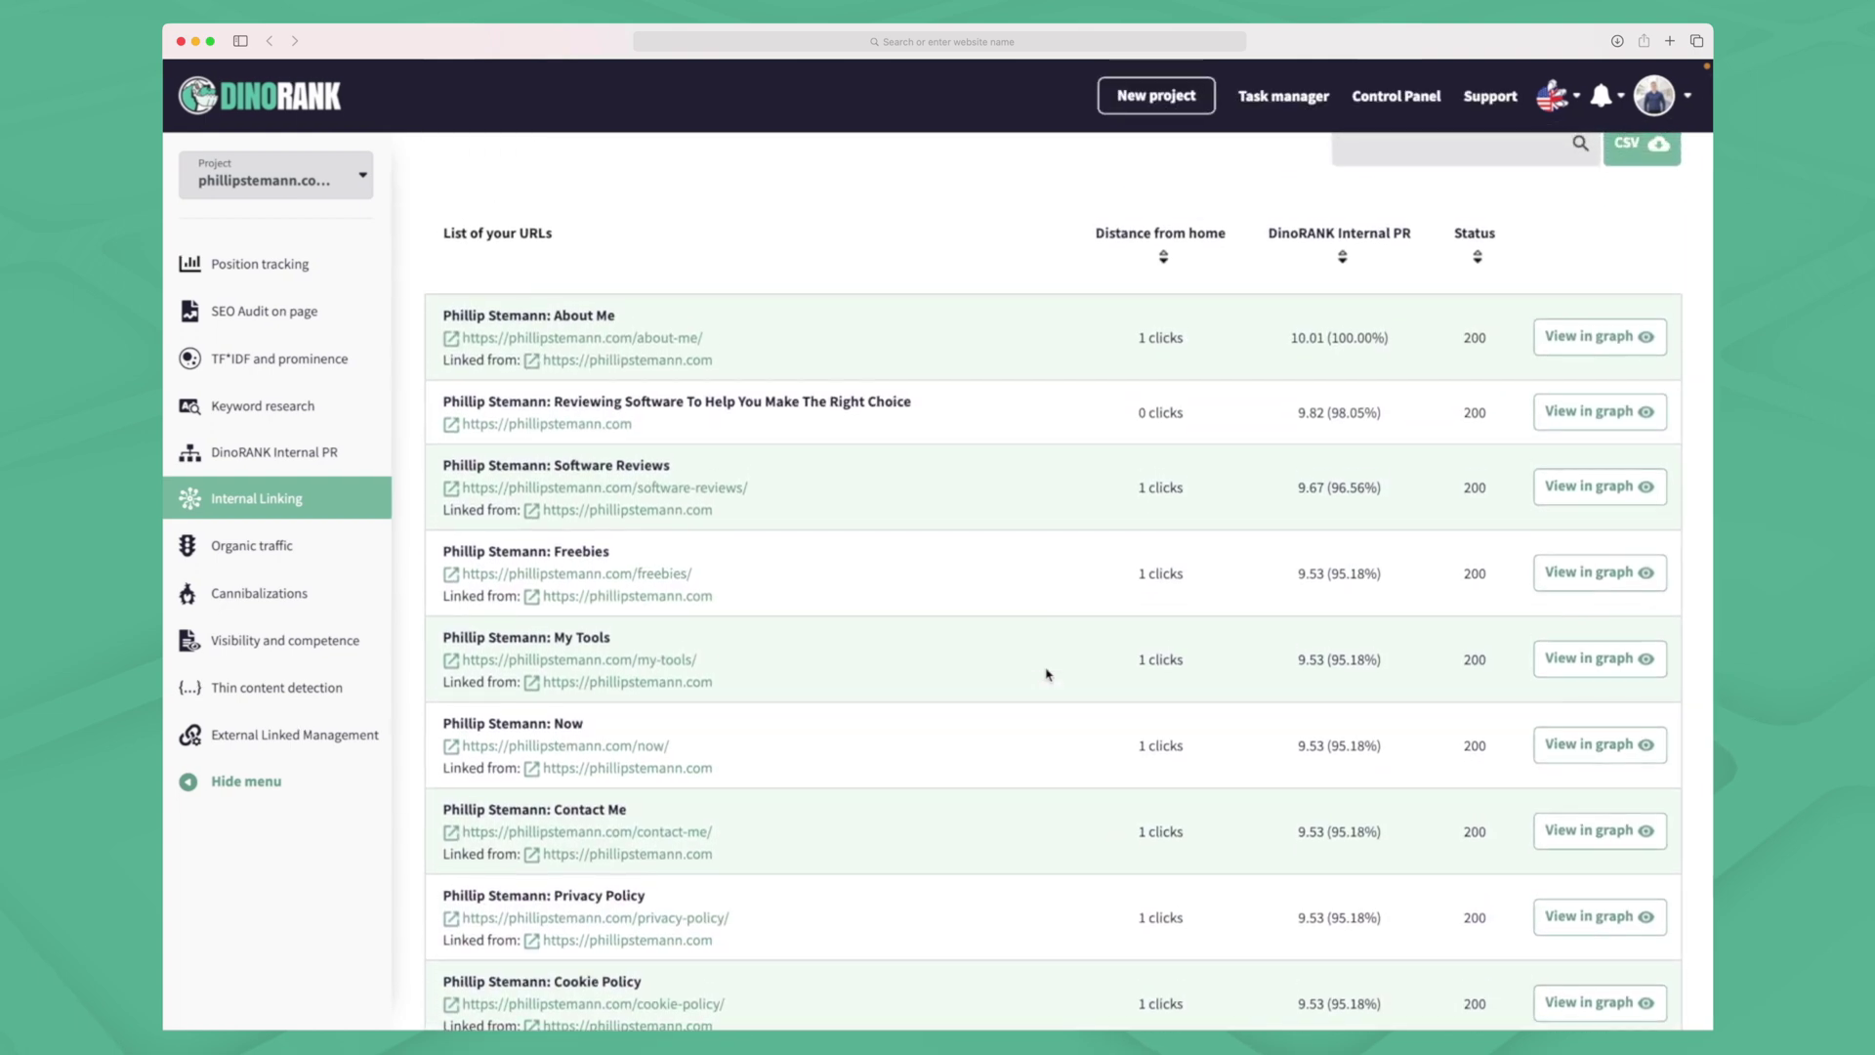
scroll(1046, 674, up, 5)
scroll(1045, 674, down, 4)
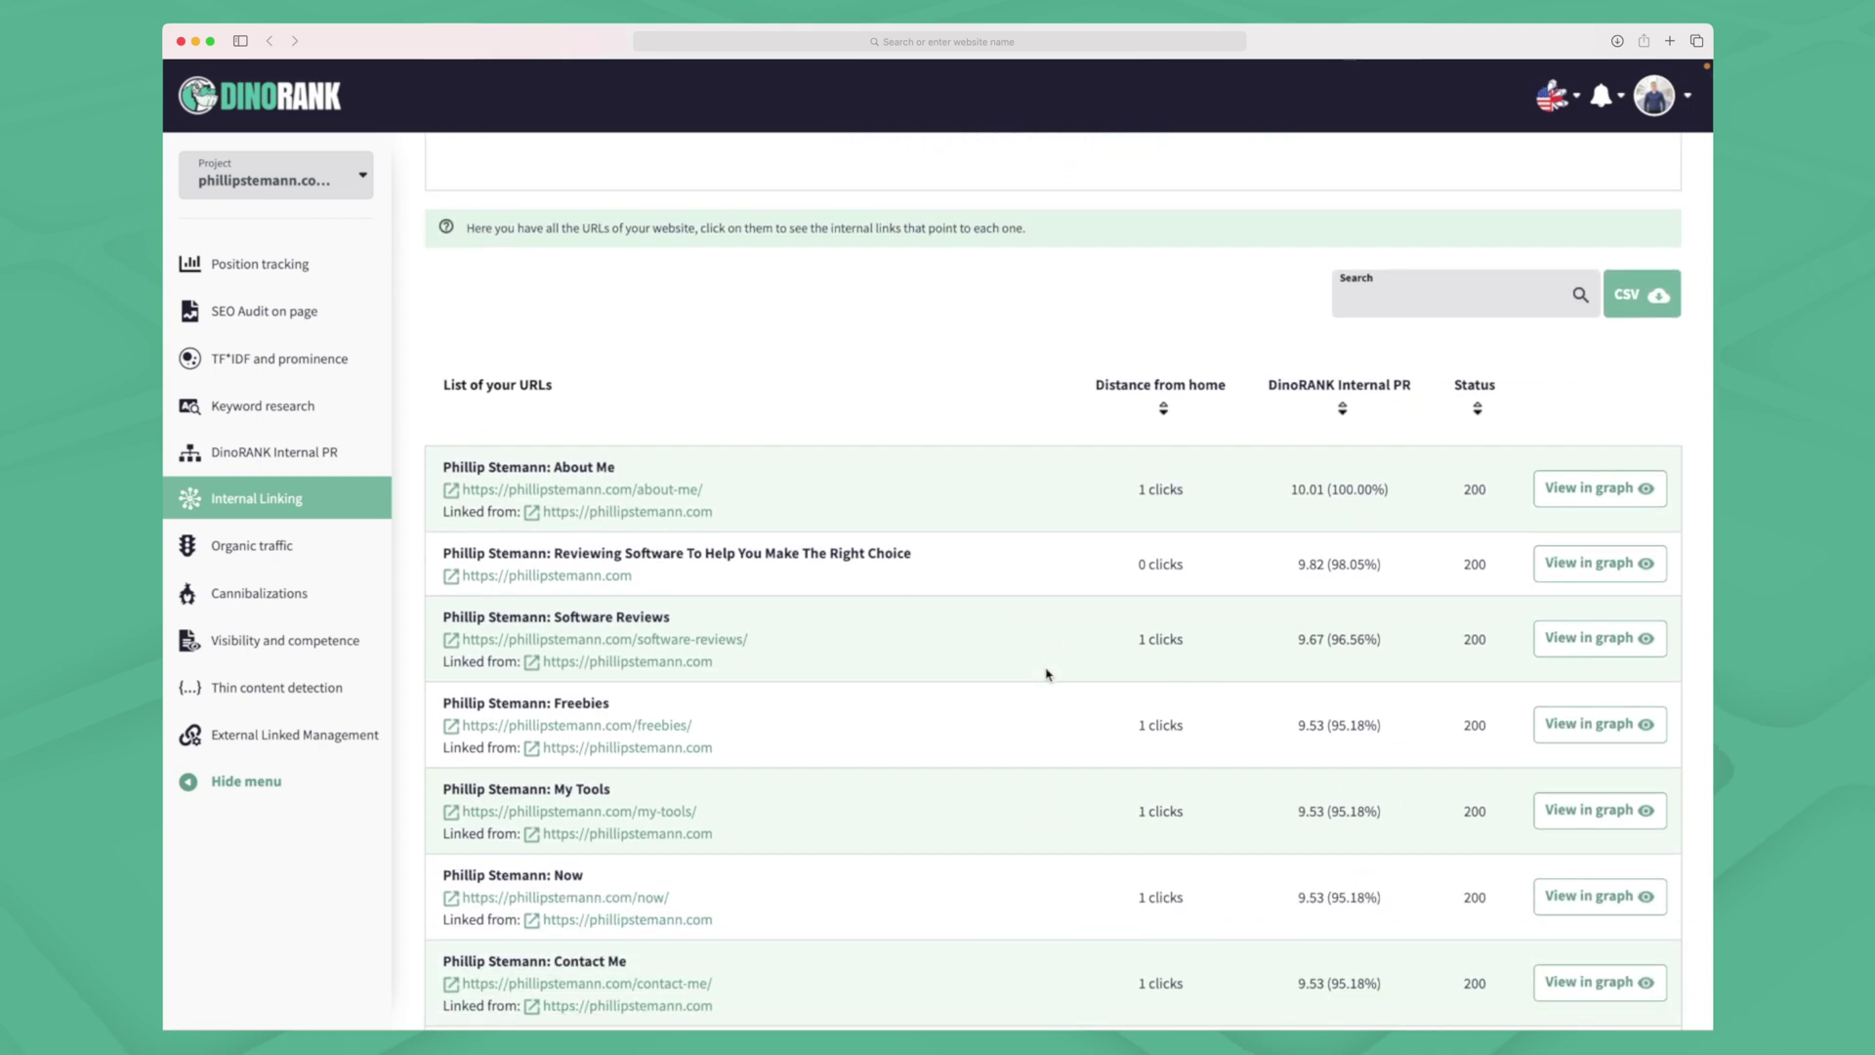
scroll(1046, 674, up, 4)
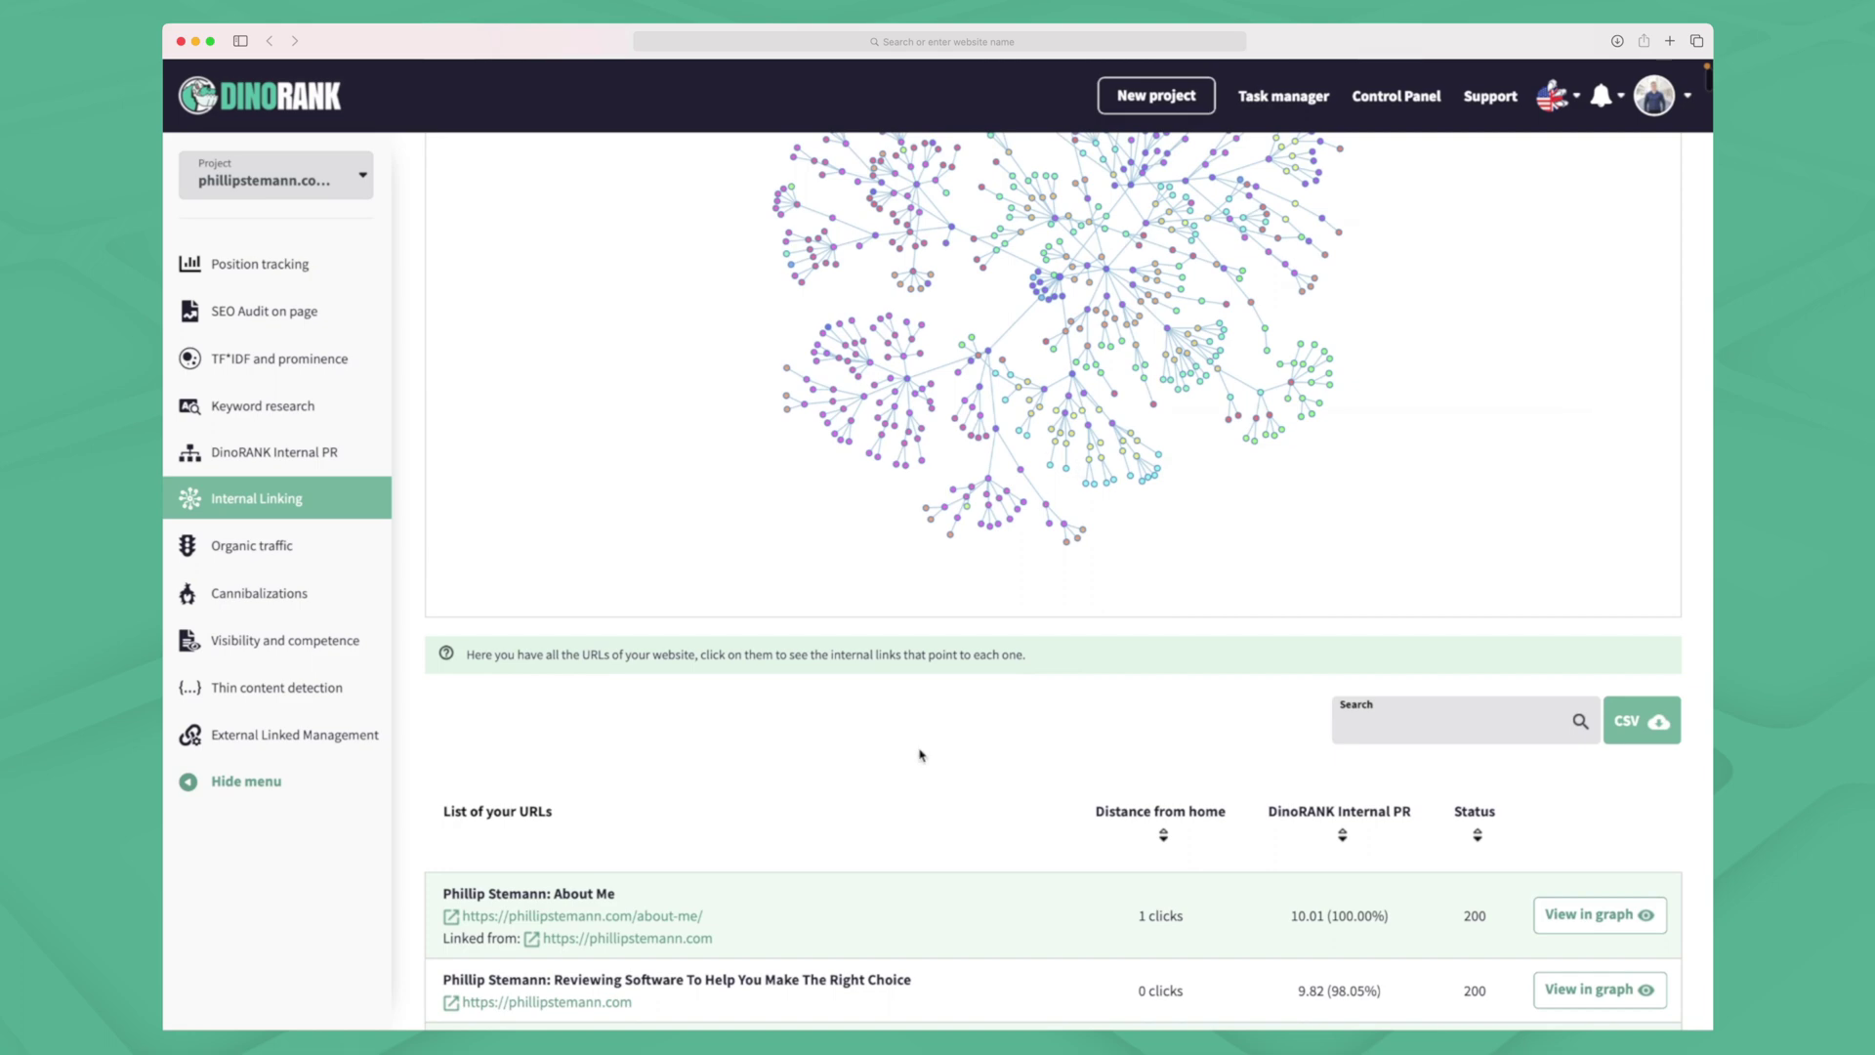
scroll(919, 755, up, 2)
scroll(922, 886, down, 6)
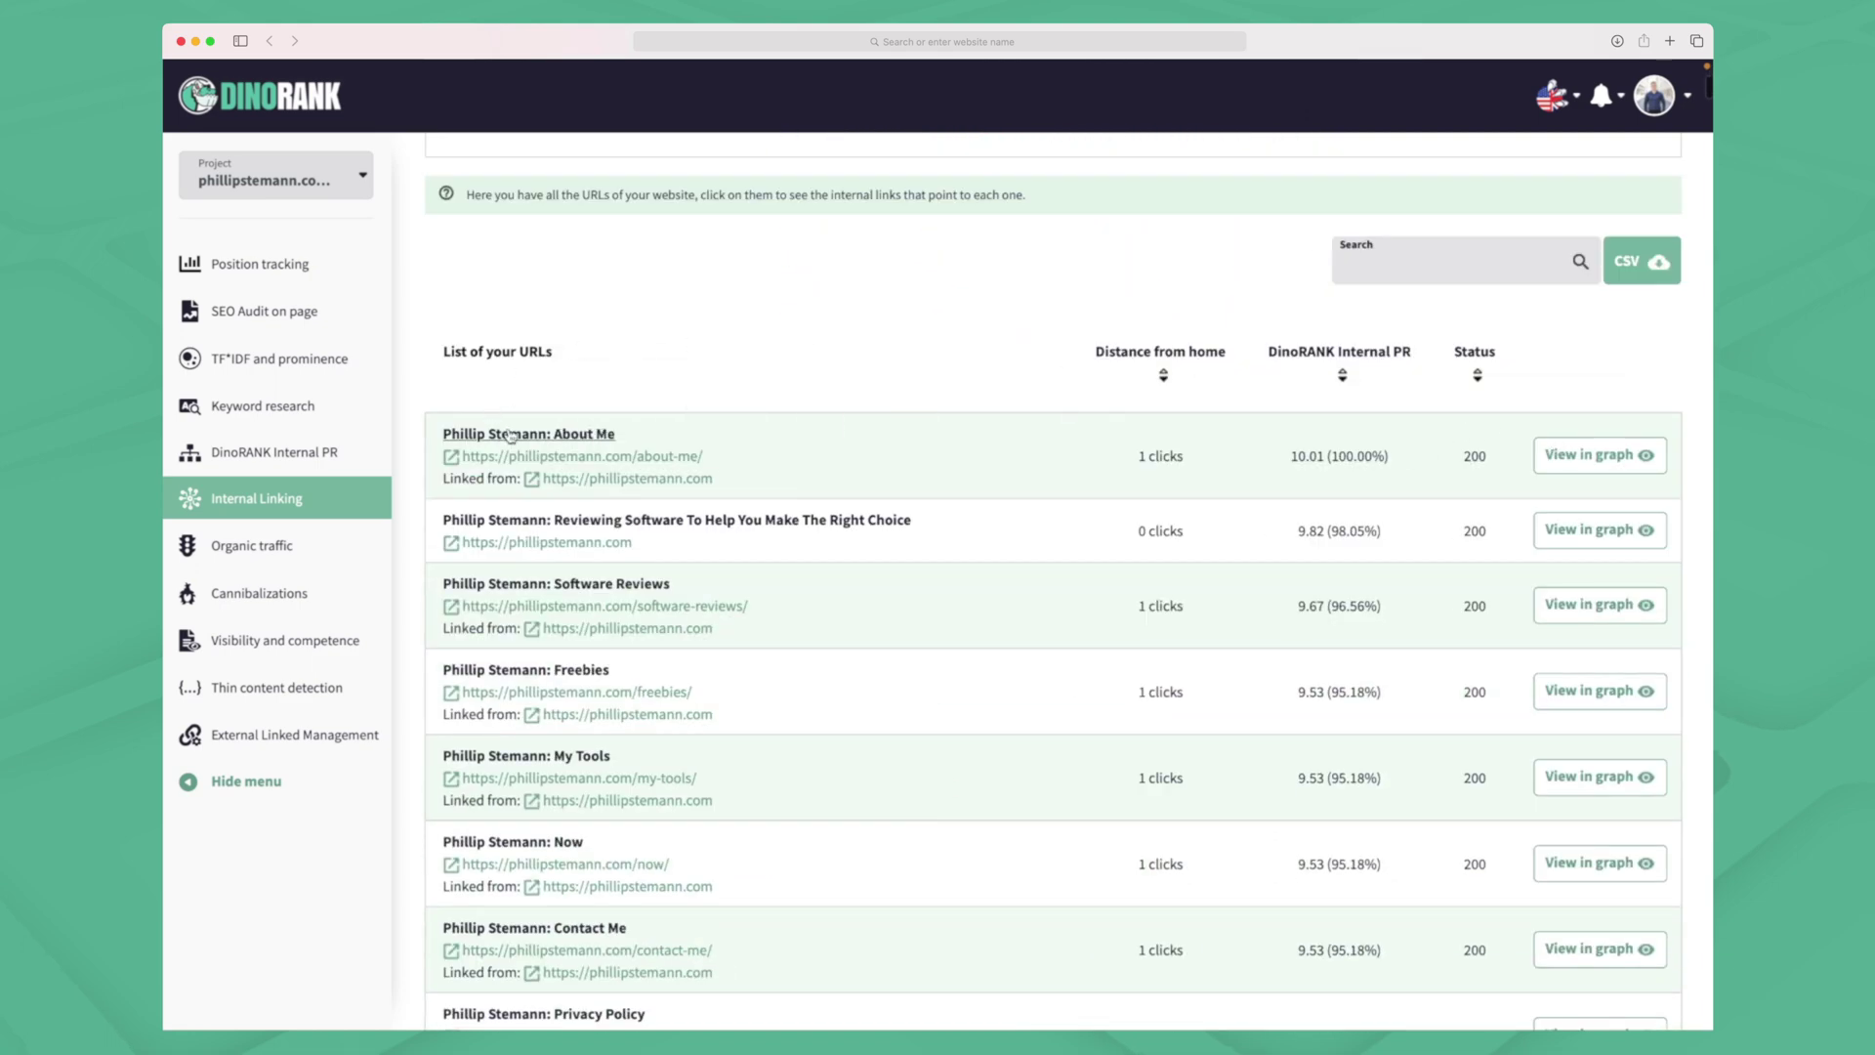
Open the internal link graph of the About Me page and inspect its page details and linking nodes
click(510, 435)
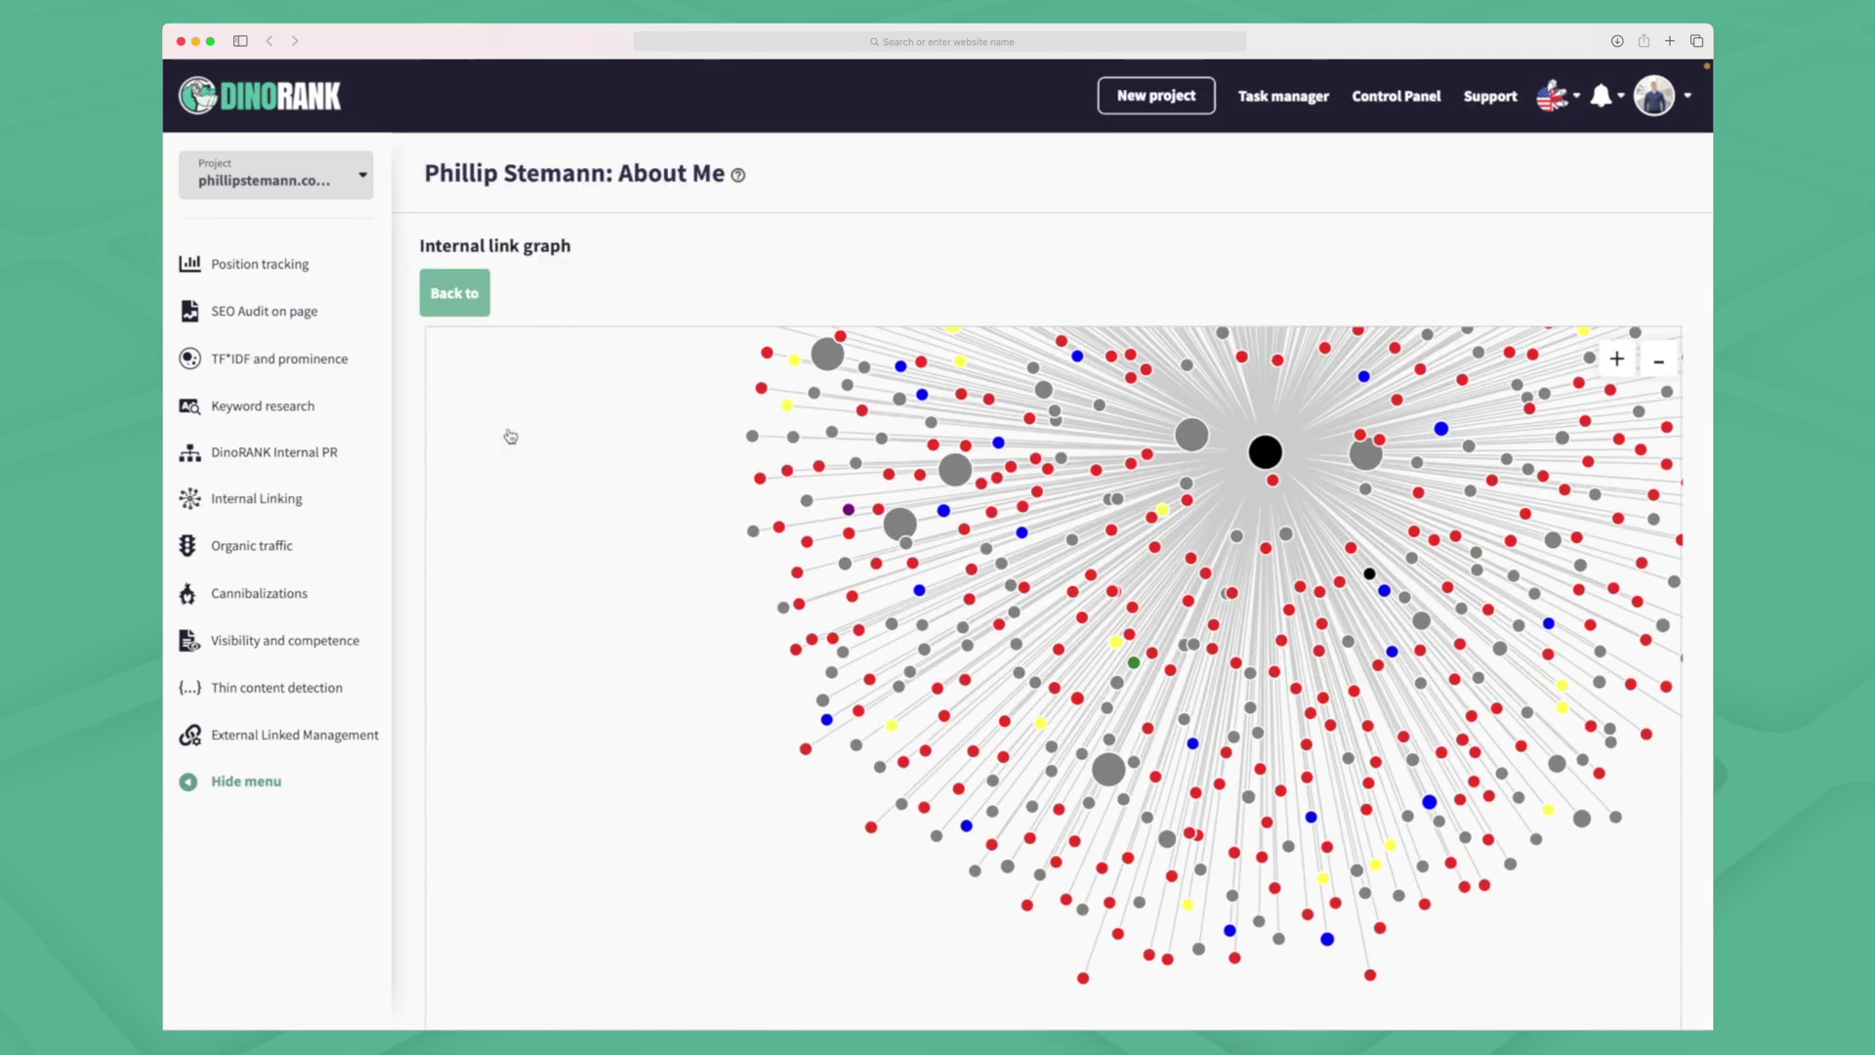
scroll(966, 338, down, 5)
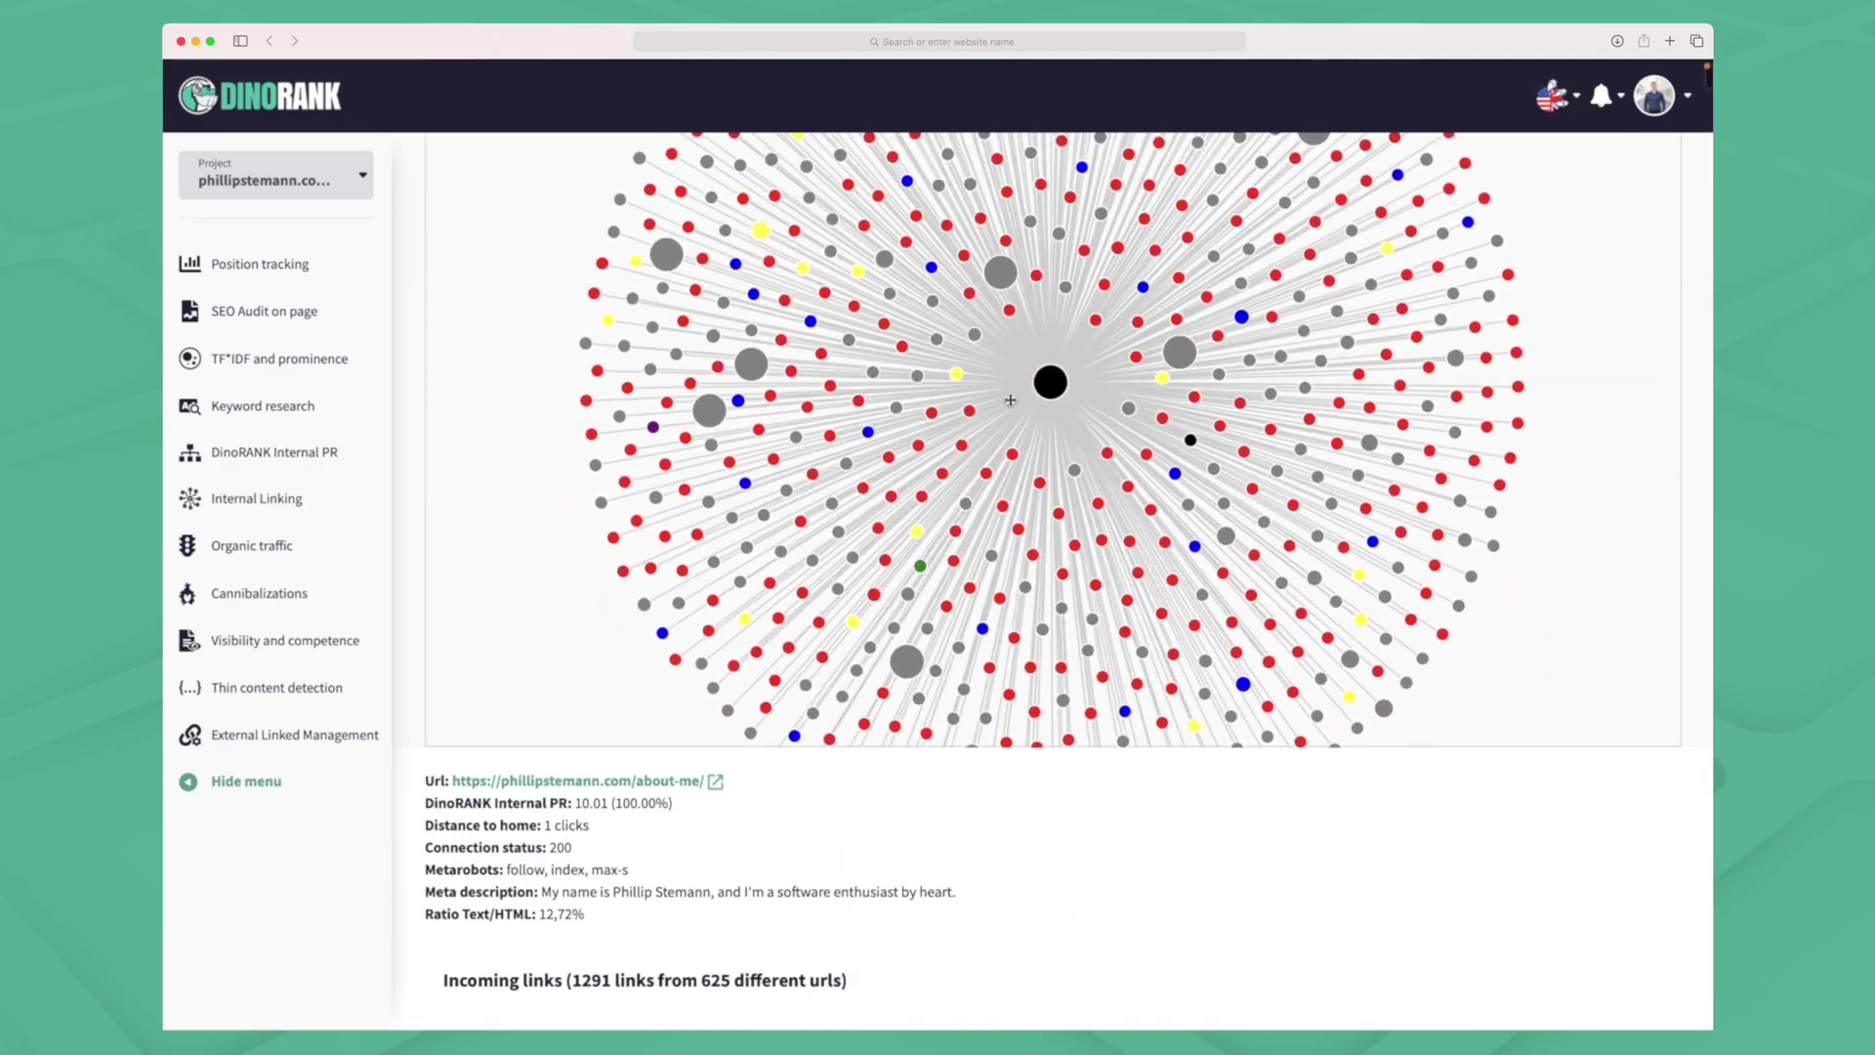
scroll(971, 870, down, 5)
scroll(969, 873, up, 7)
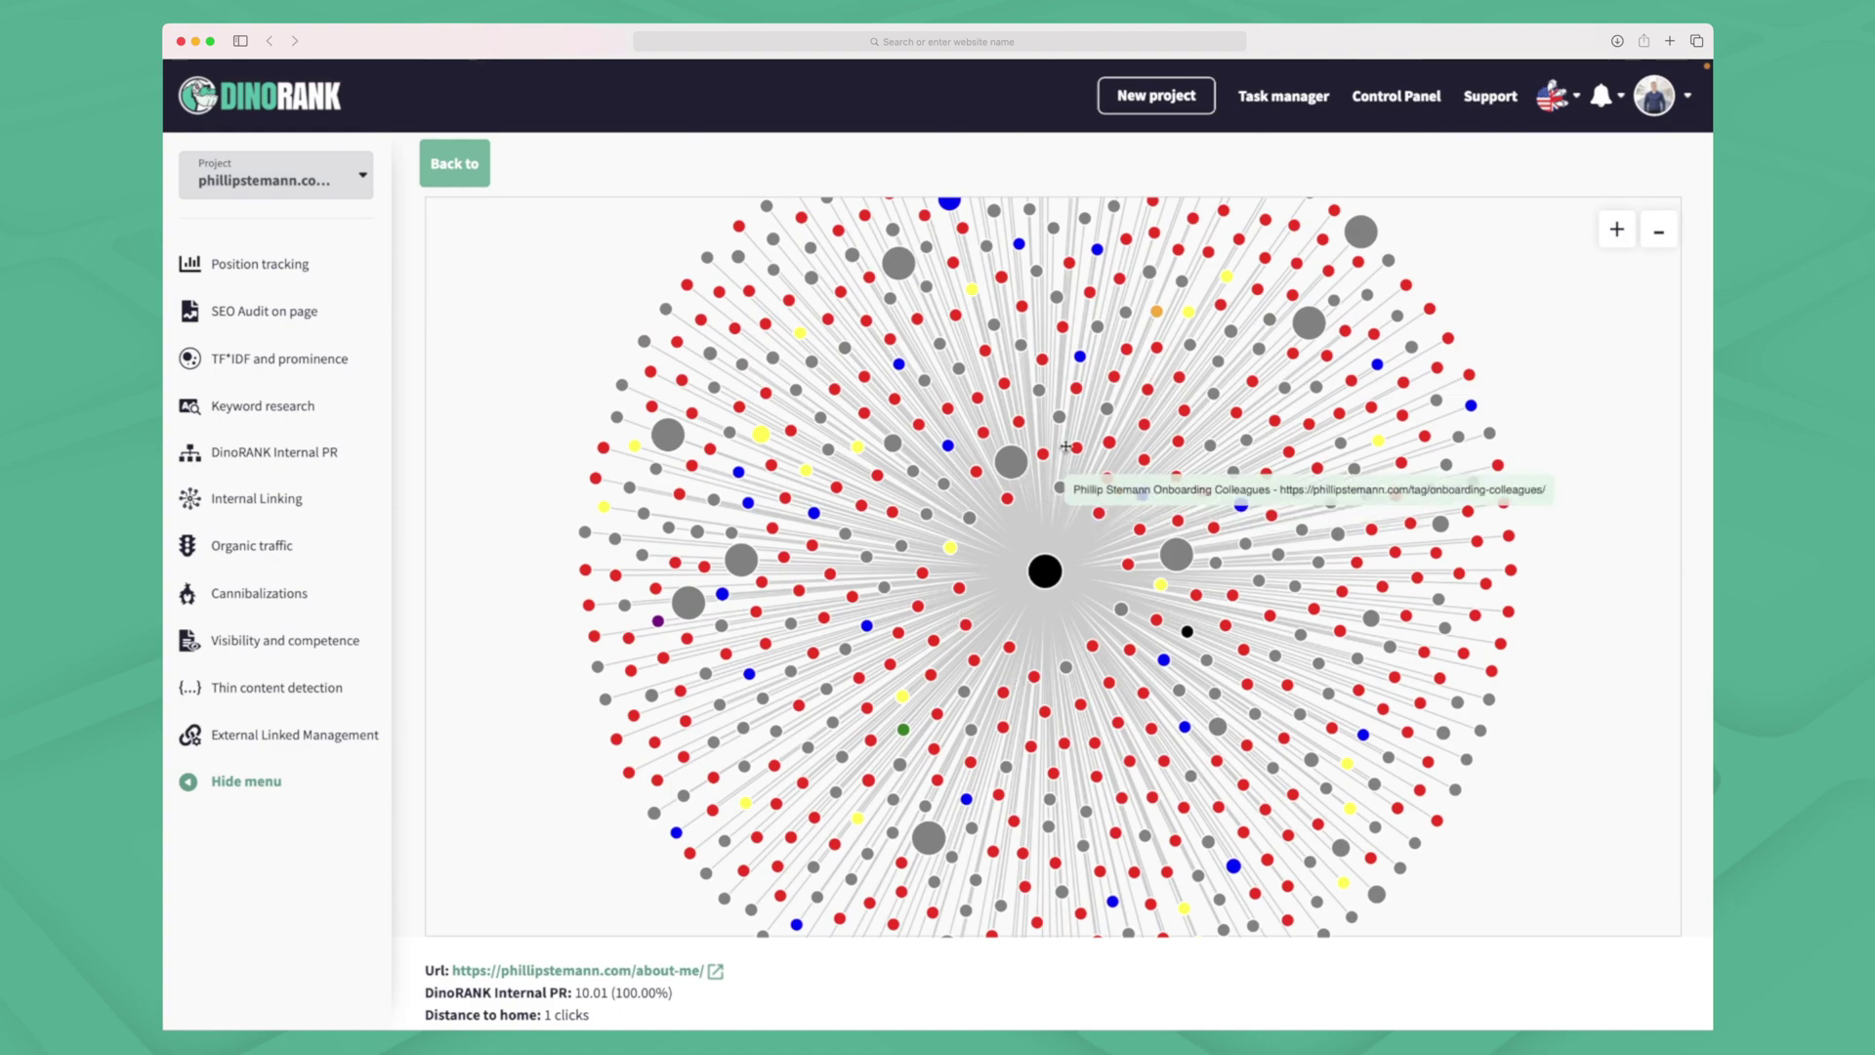
mouse_move(1083, 451)
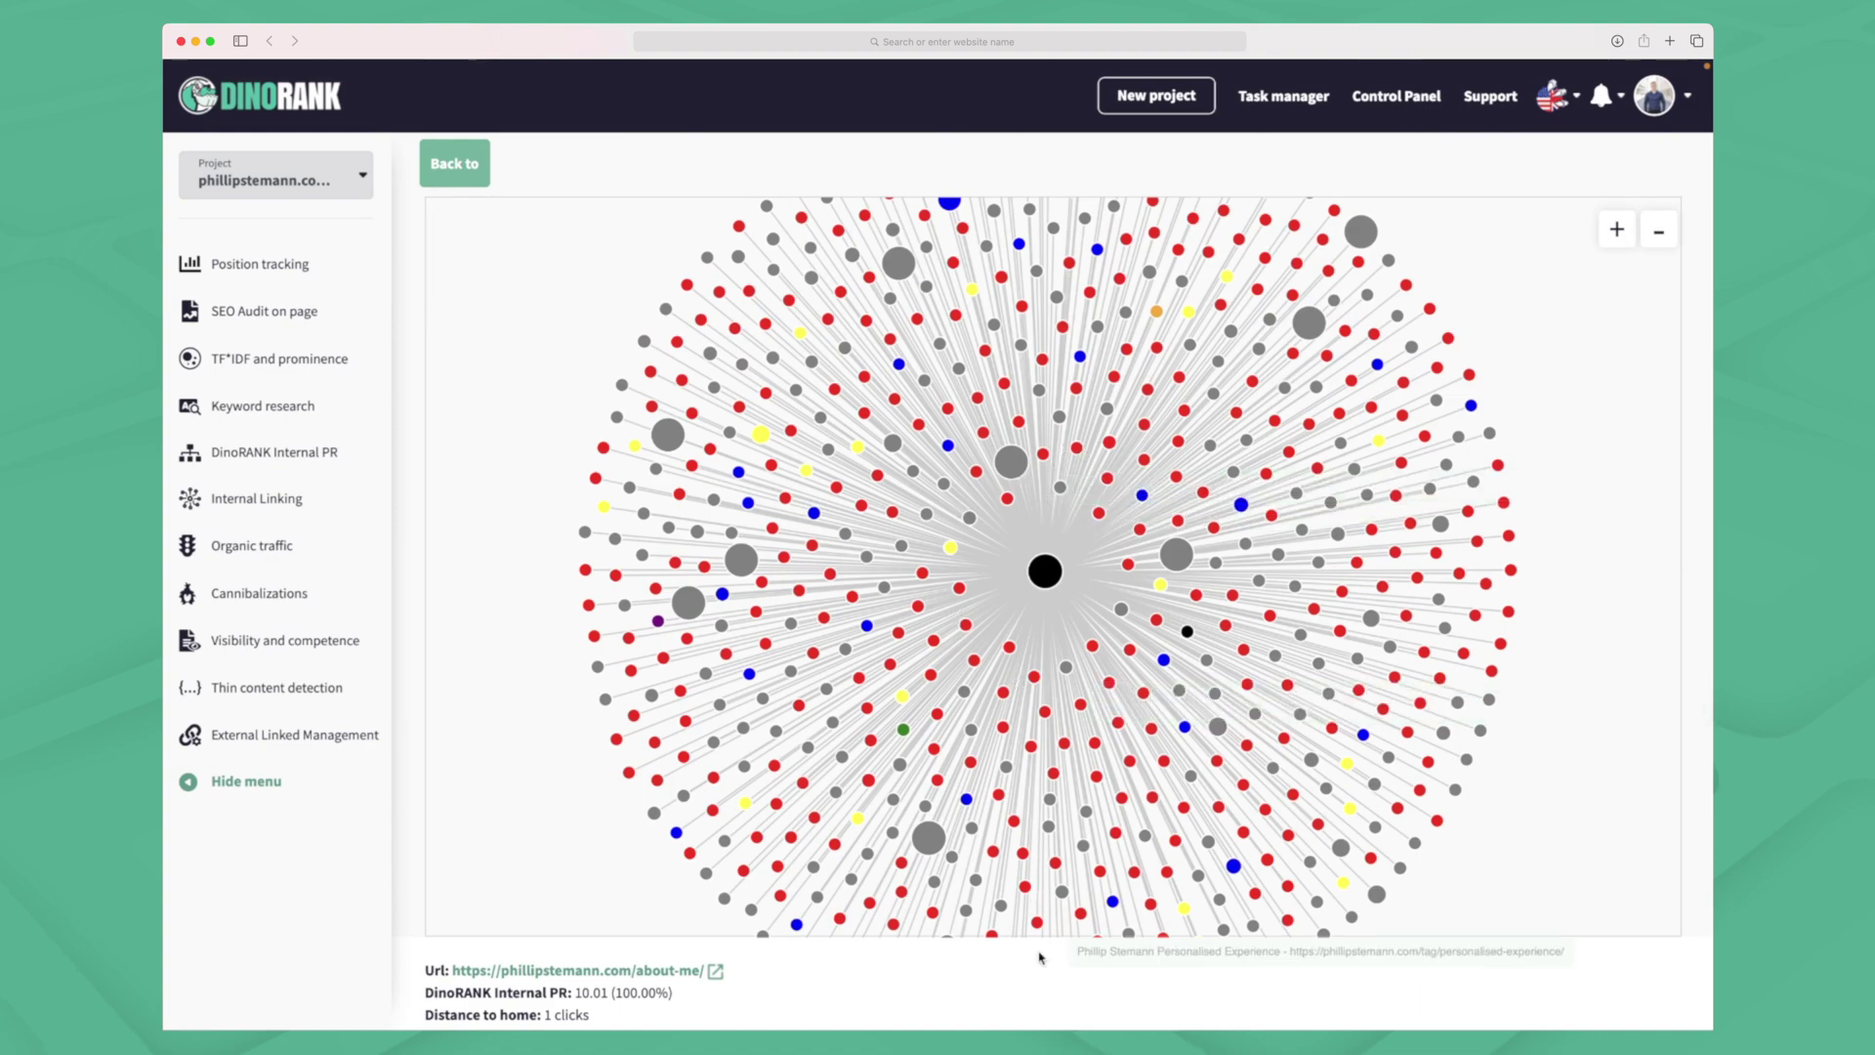
Review the About Me page's incoming links, checking the anchor, zone and rel of each linking URL
scroll(1042, 982, down, 6)
scroll(831, 837, down, 2)
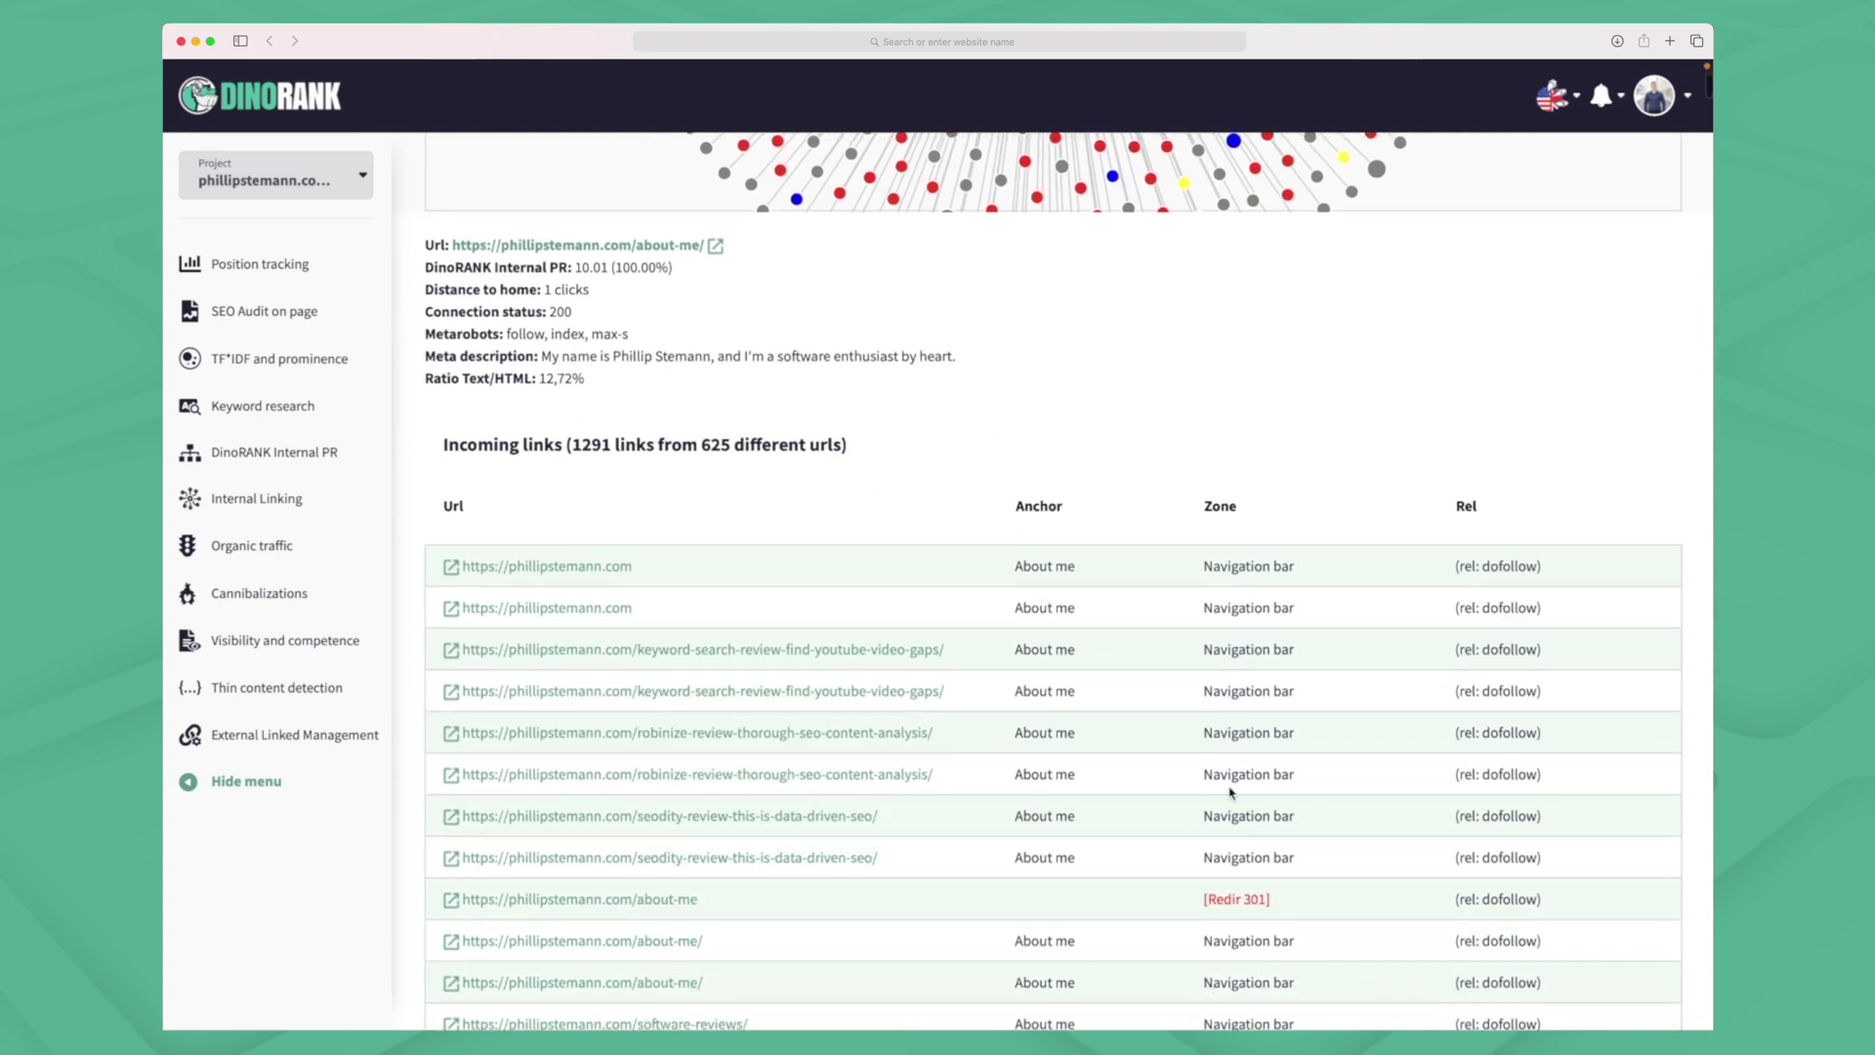
scroll(932, 812, down, 3)
scroll(845, 759, down, 3)
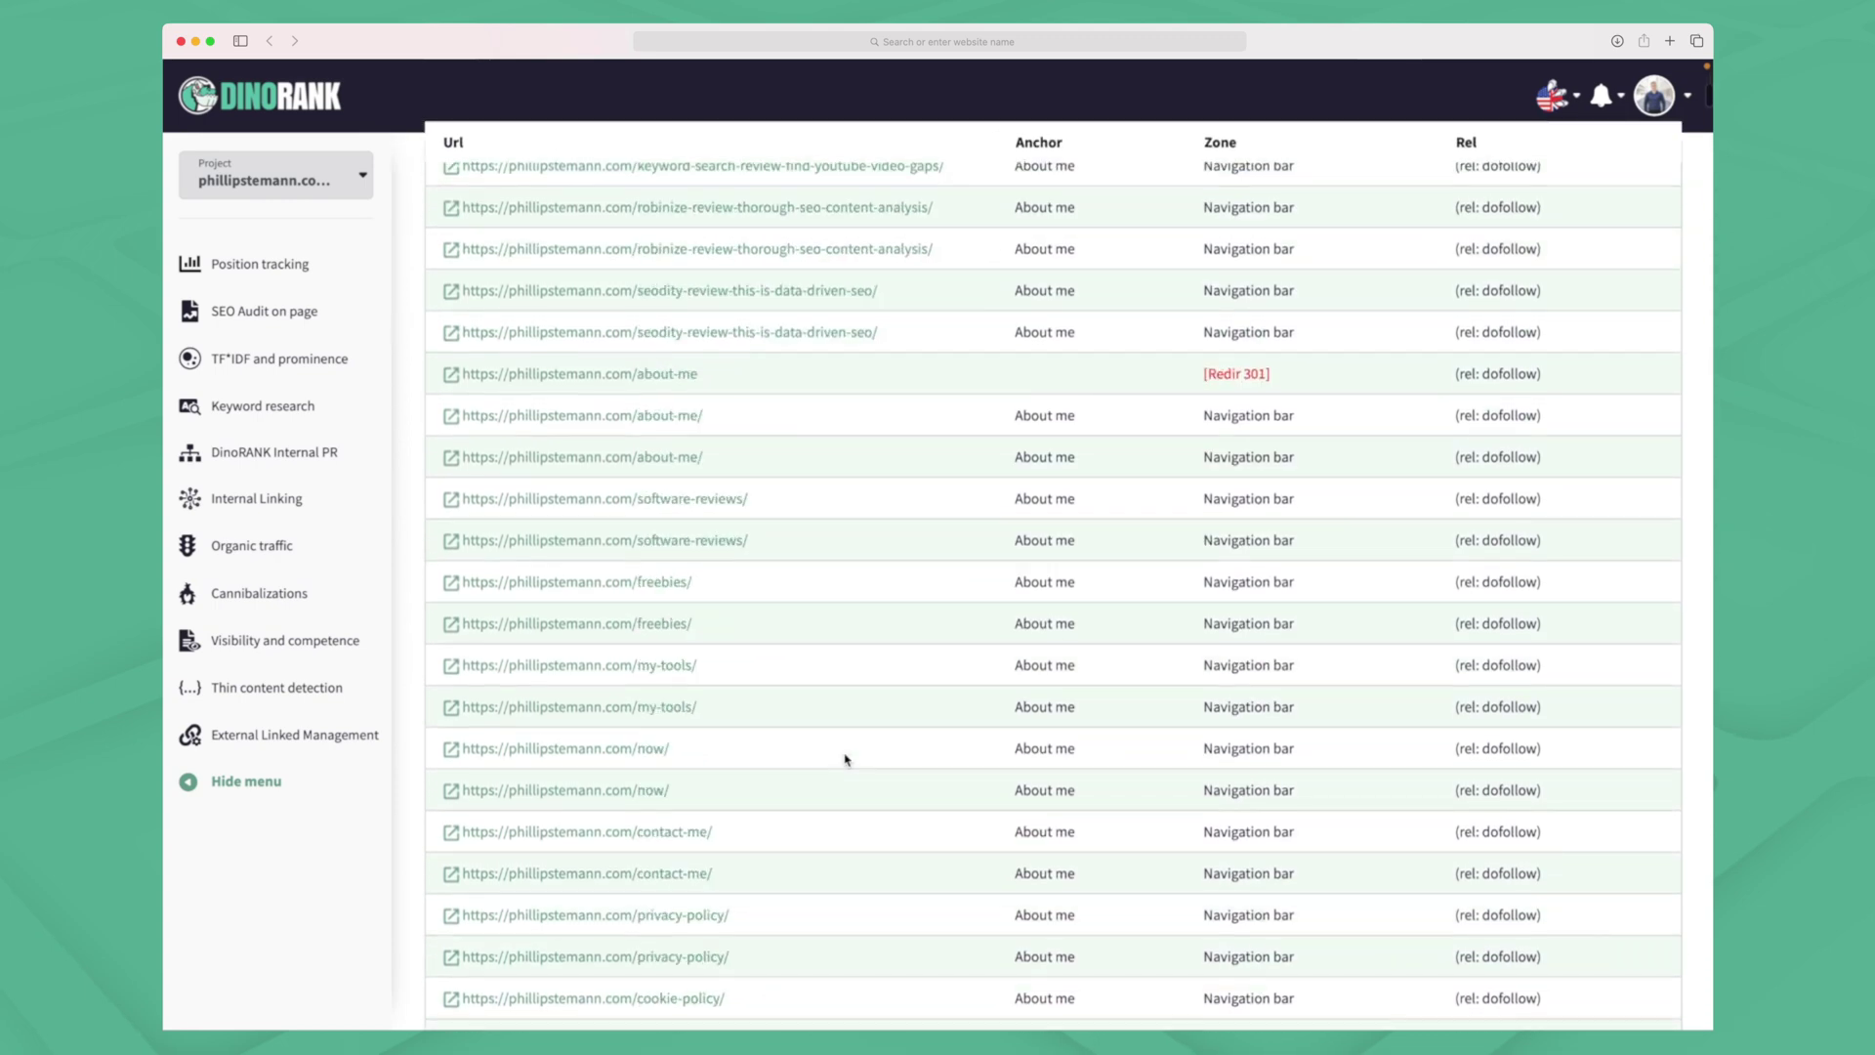
scroll(845, 760, up, 3)
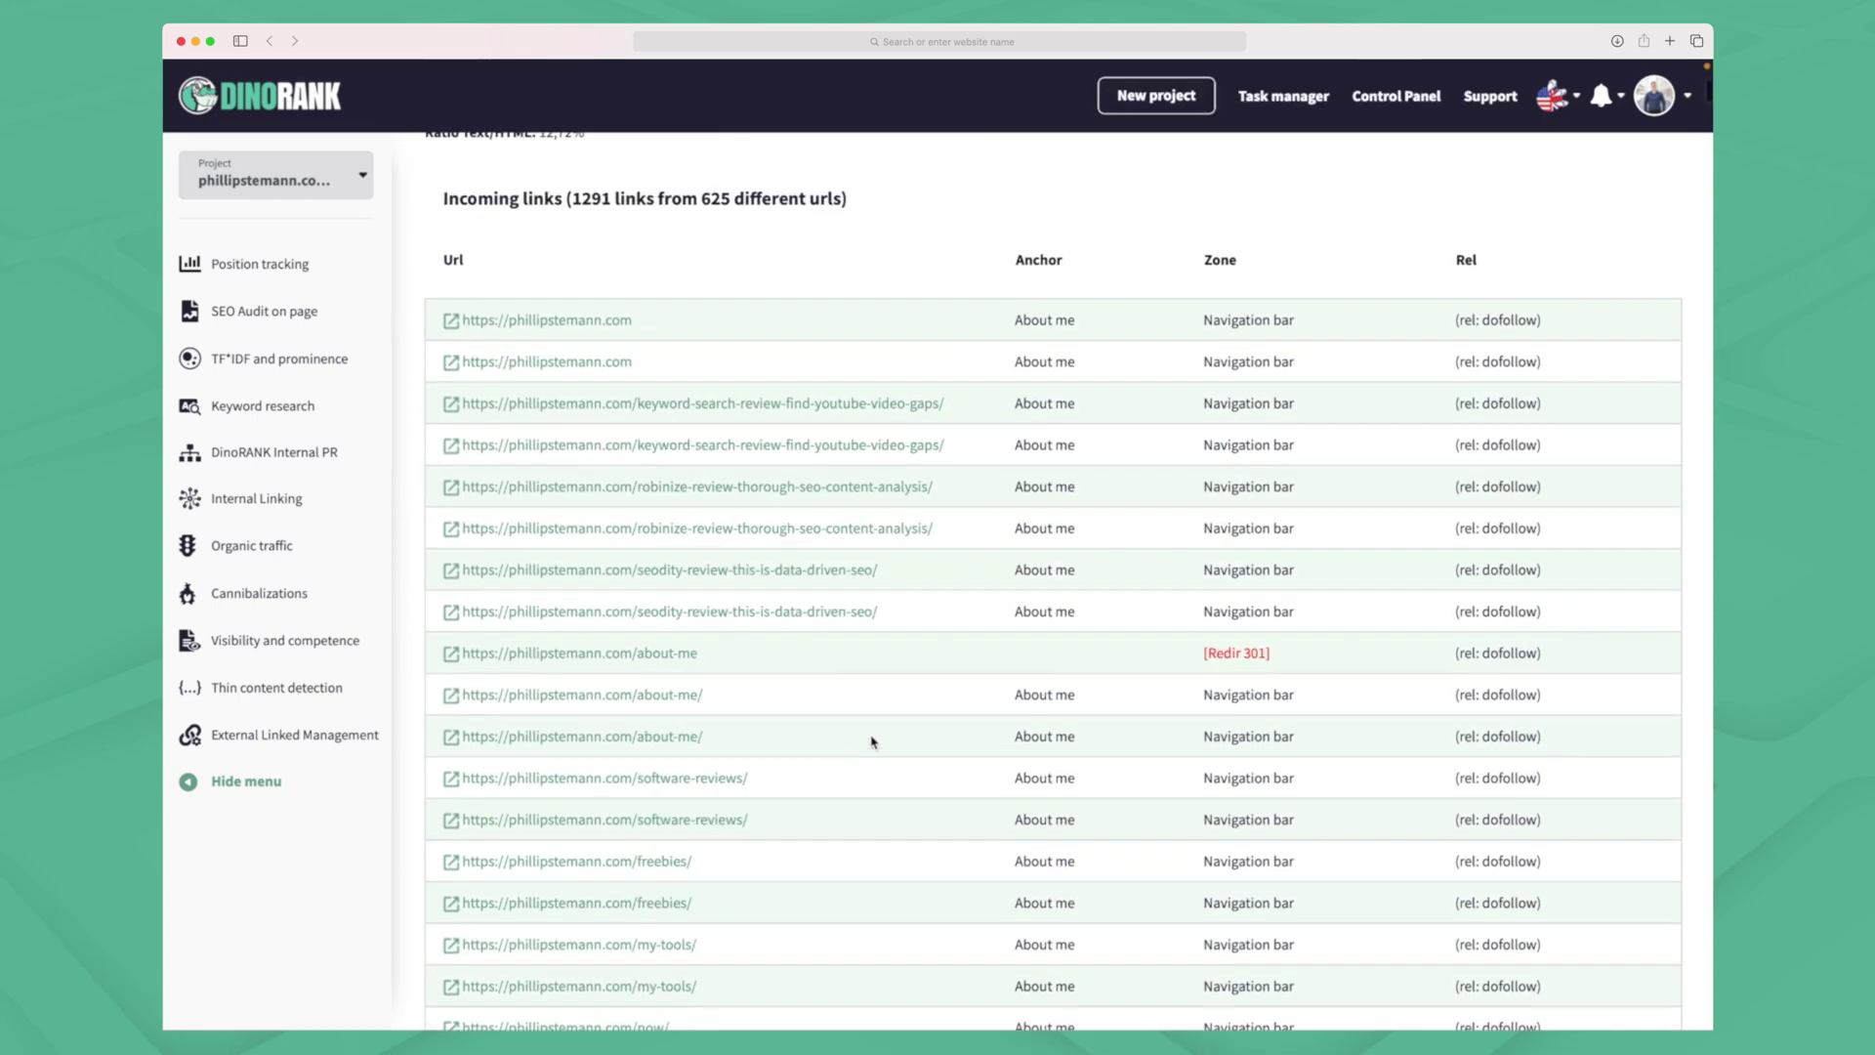
scroll(688, 532, down, 5)
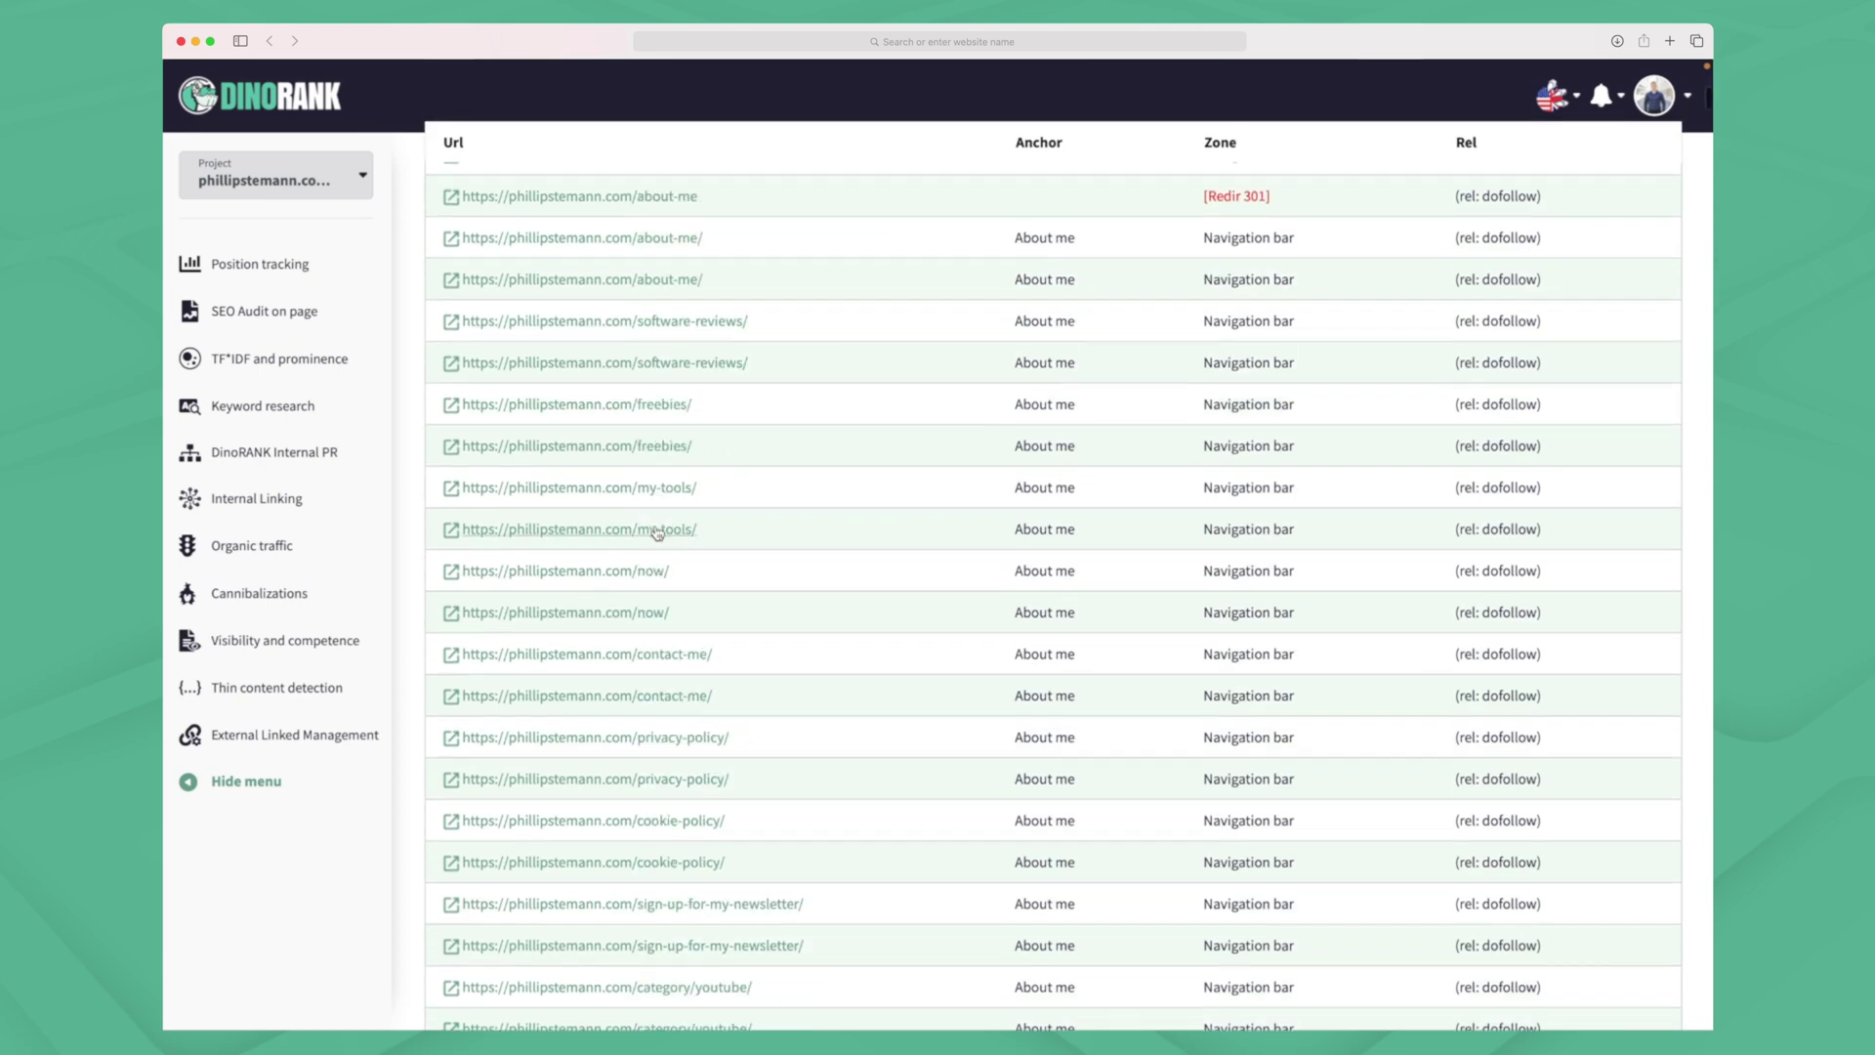
scroll(771, 615, up, 3)
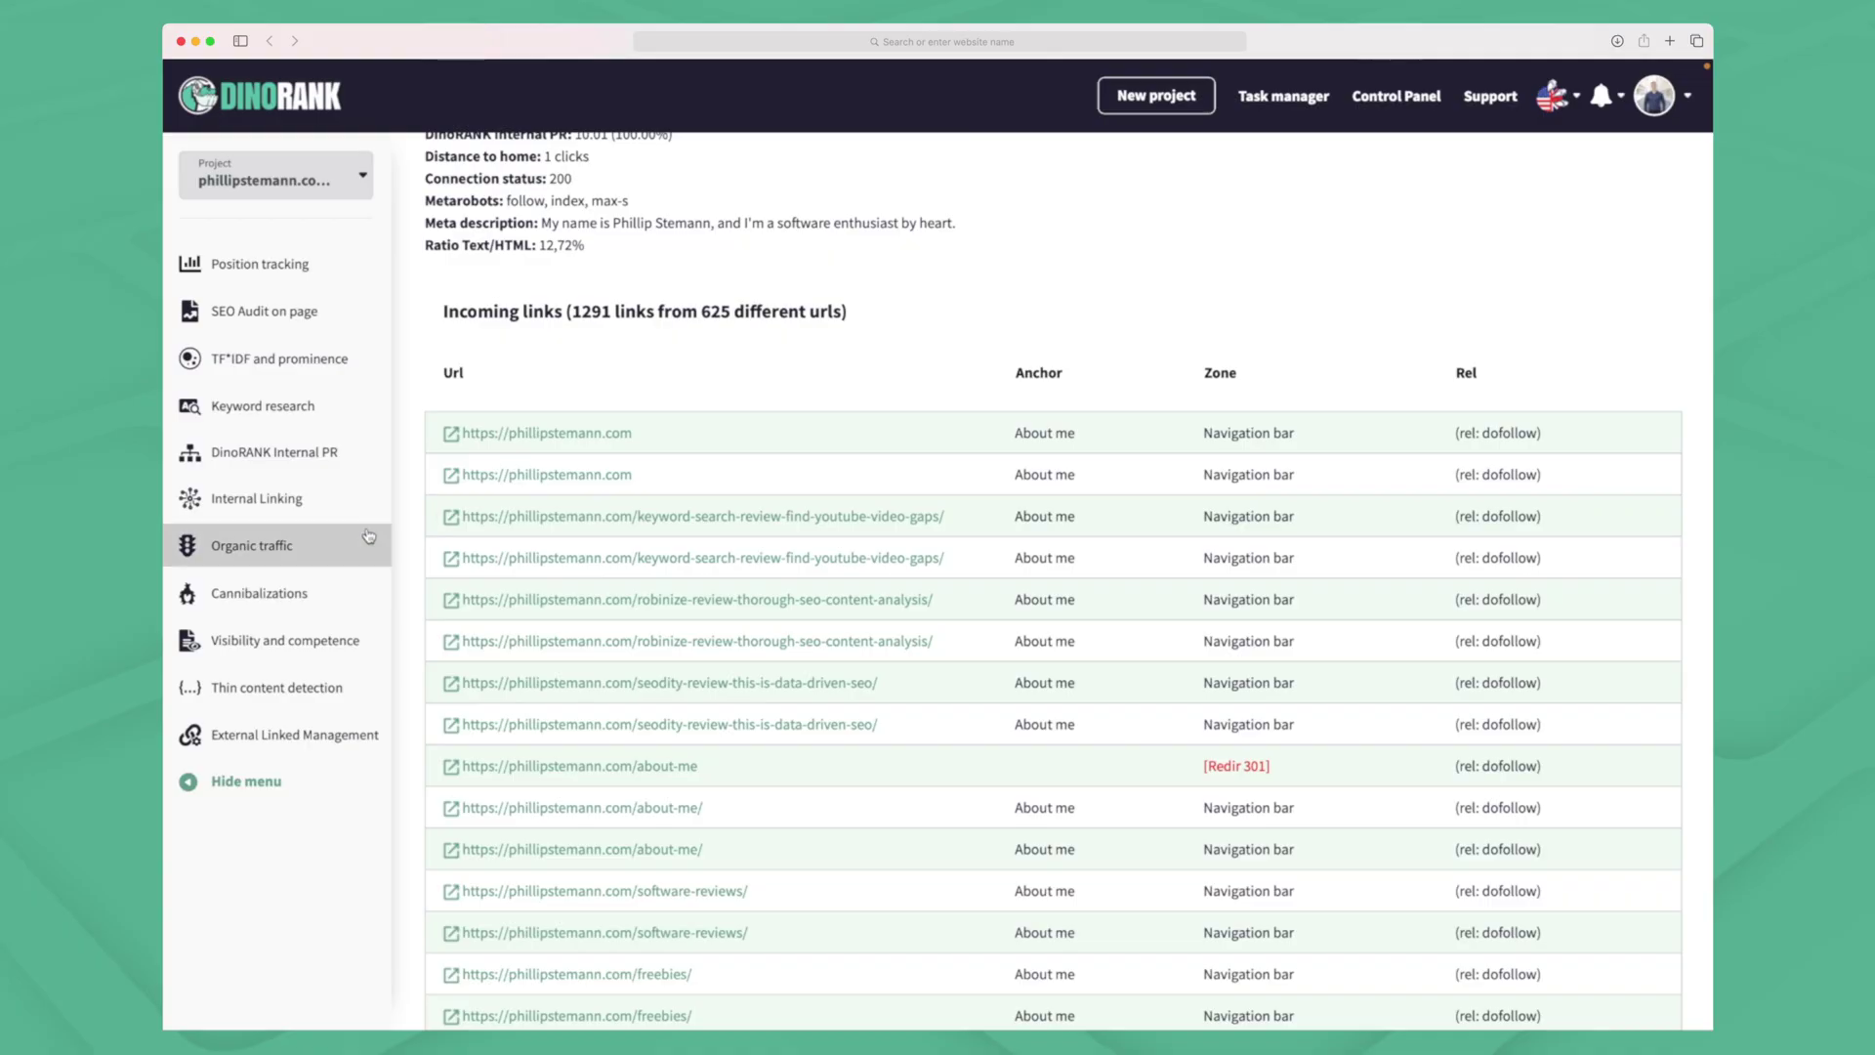
Open the Organic traffic report, view the positioned keywords option, and show the keyword opportunities
click(368, 535)
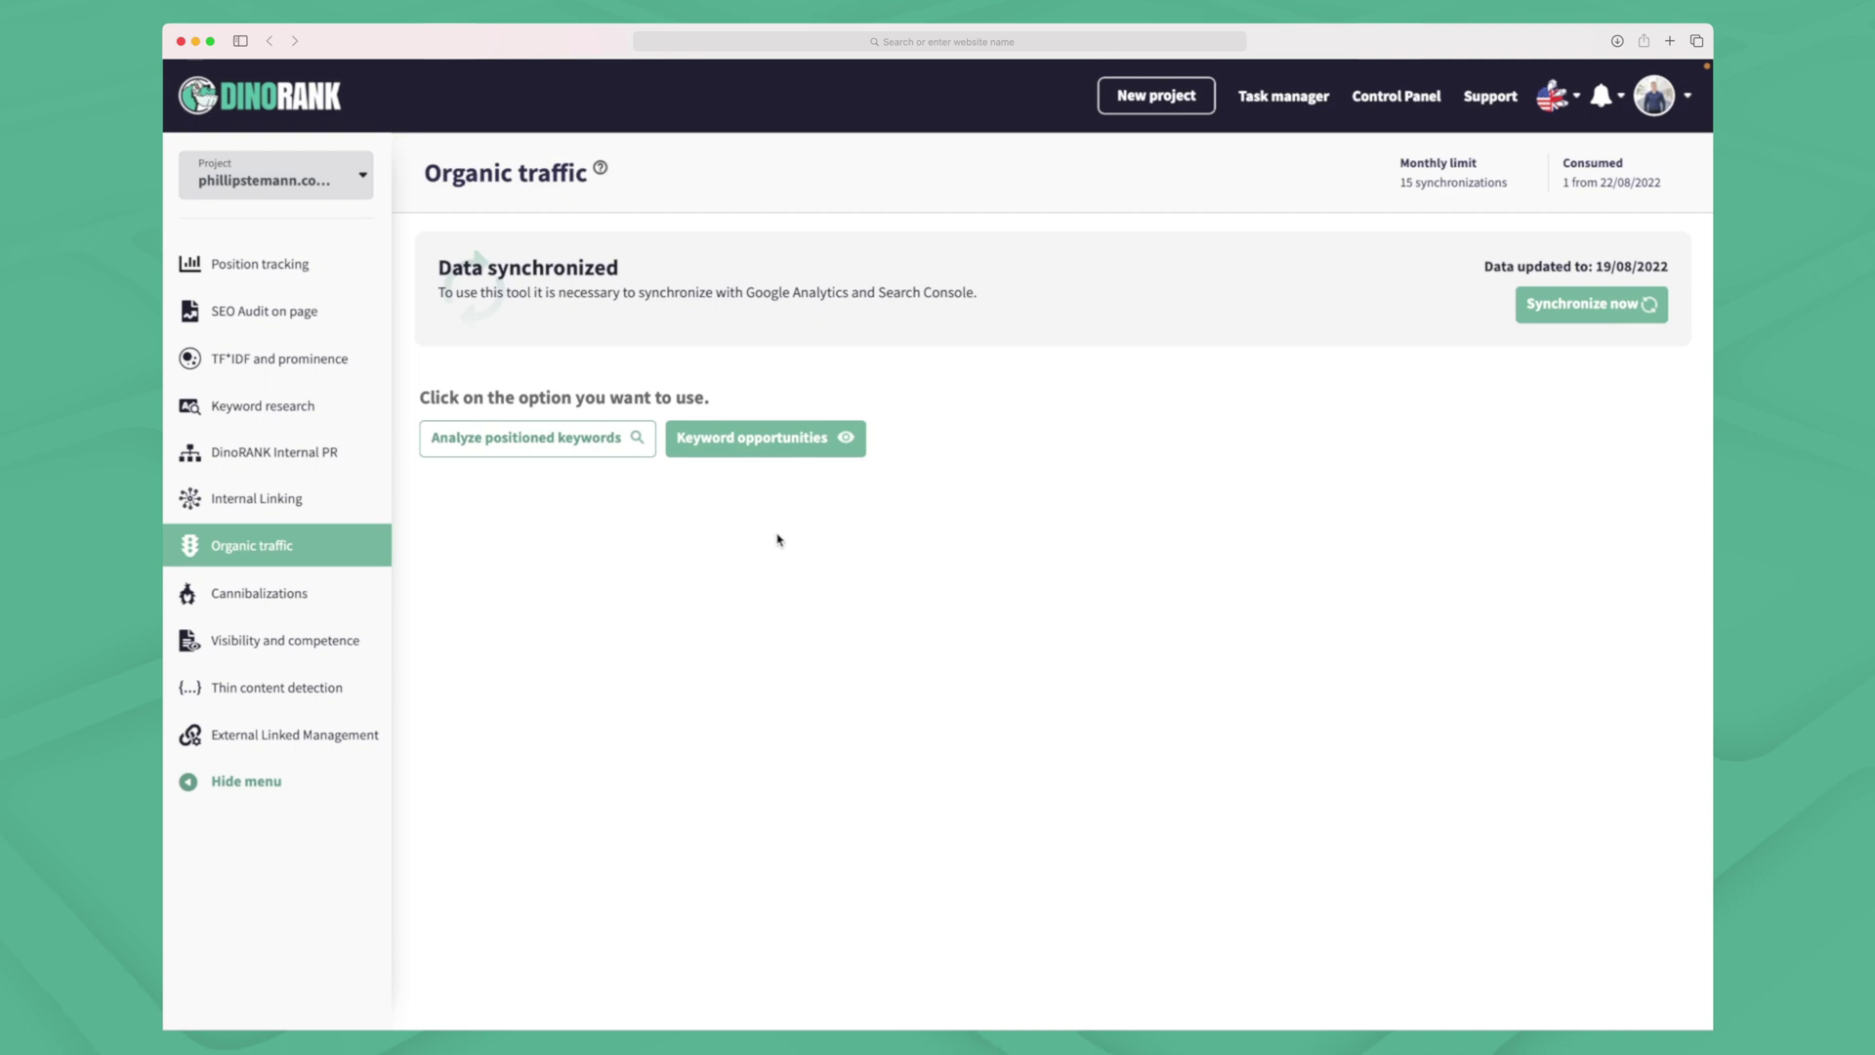
click(602, 448)
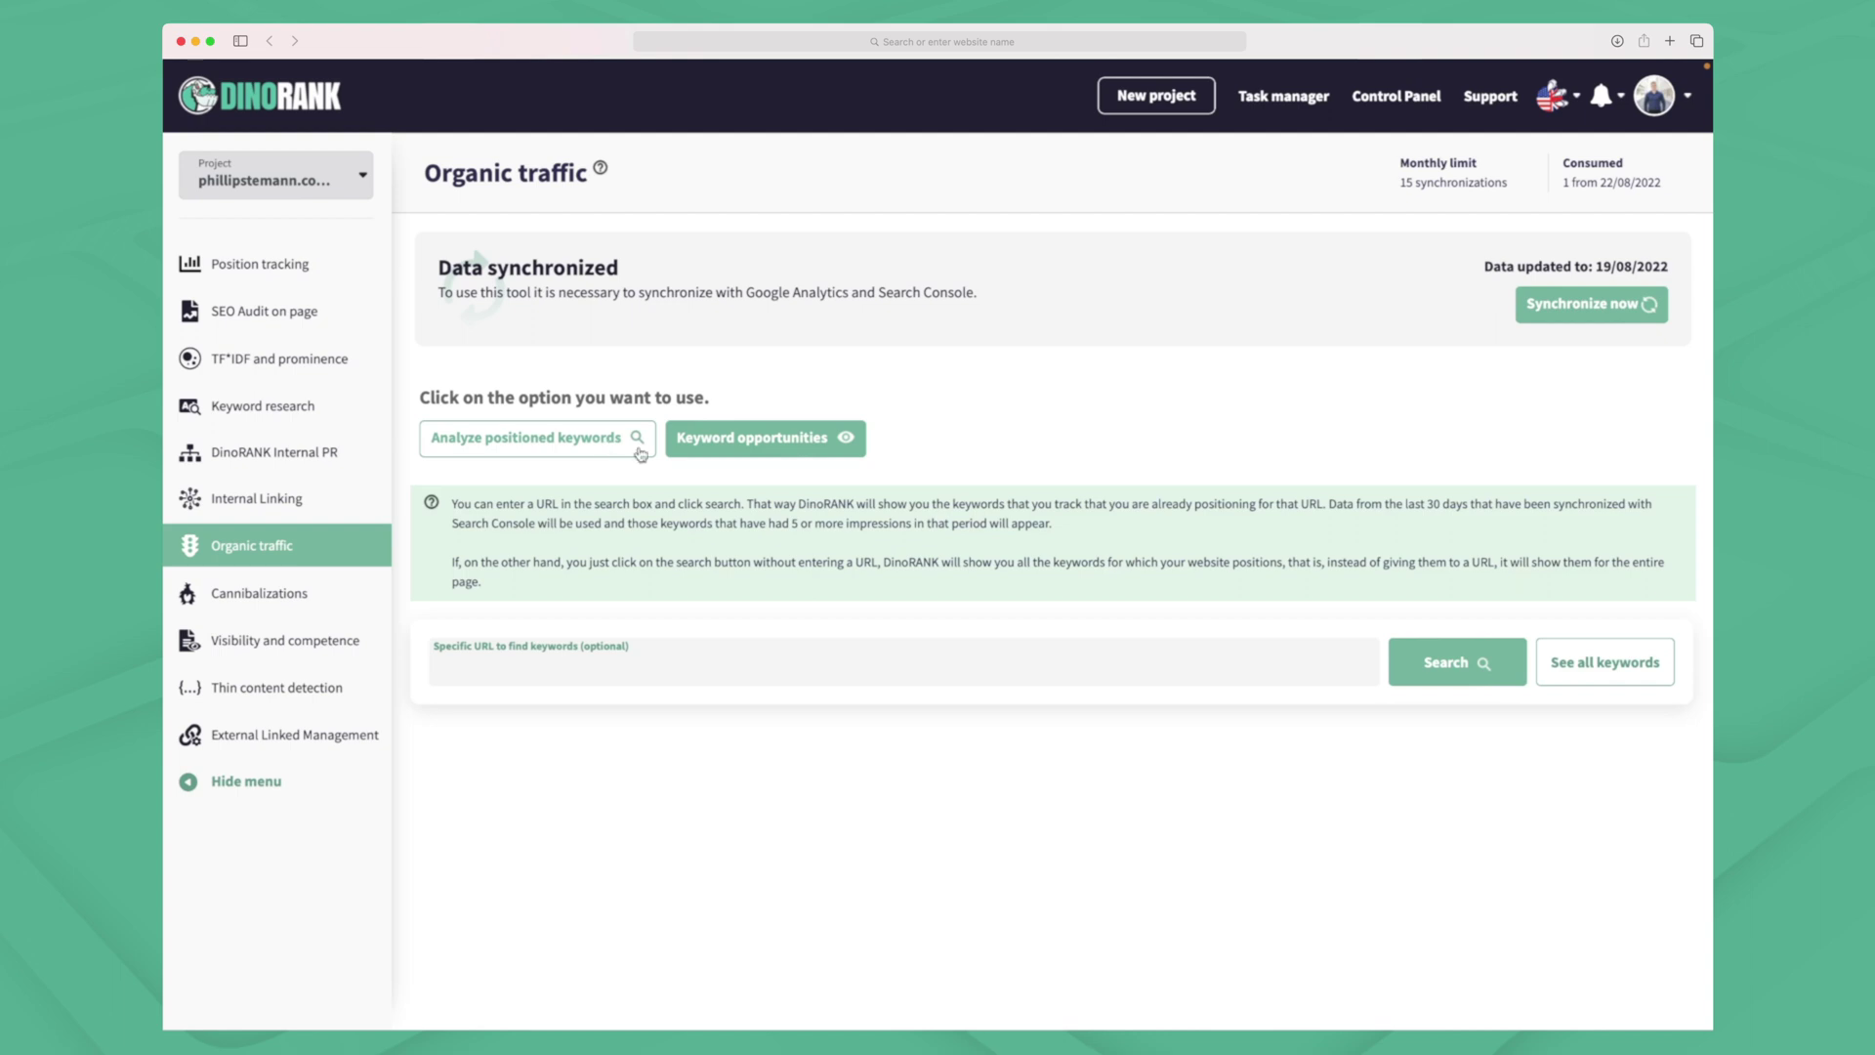
click(772, 446)
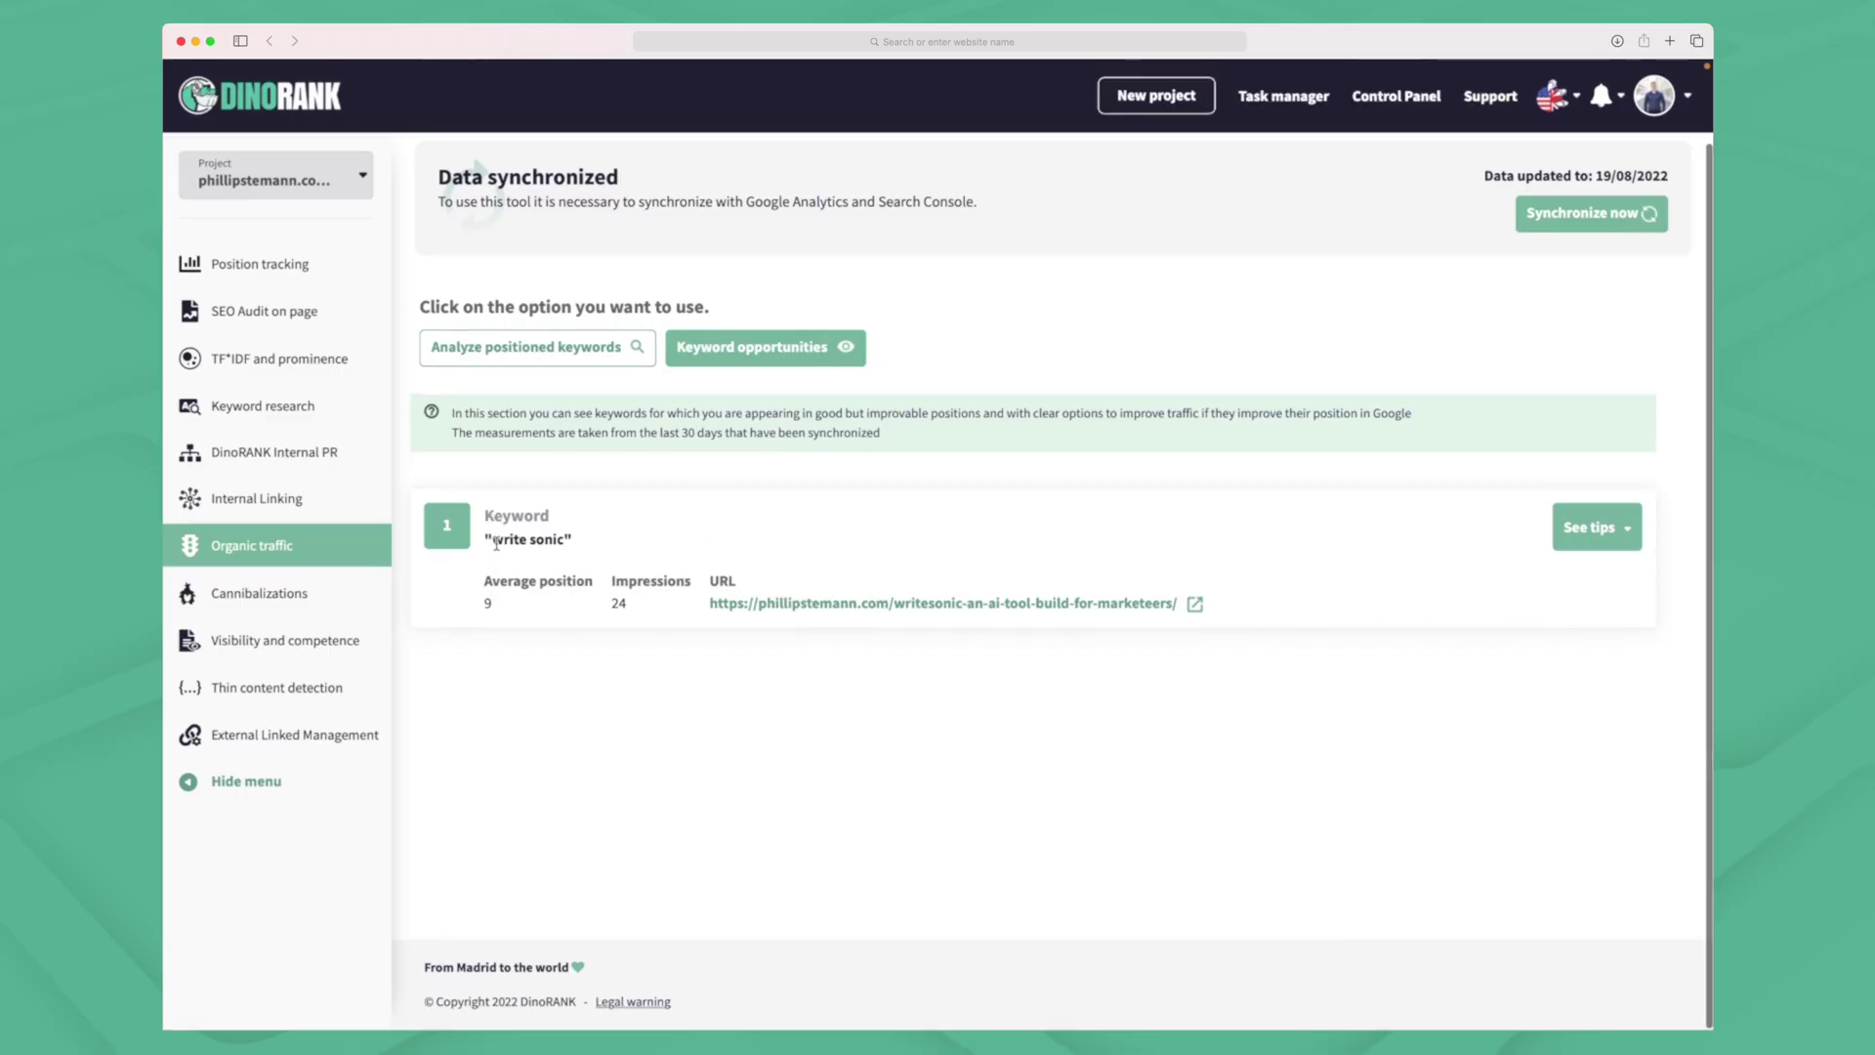
Check the average position of the keyword "write sonic" and show the tips for improving it
drag(494, 540, 559, 532)
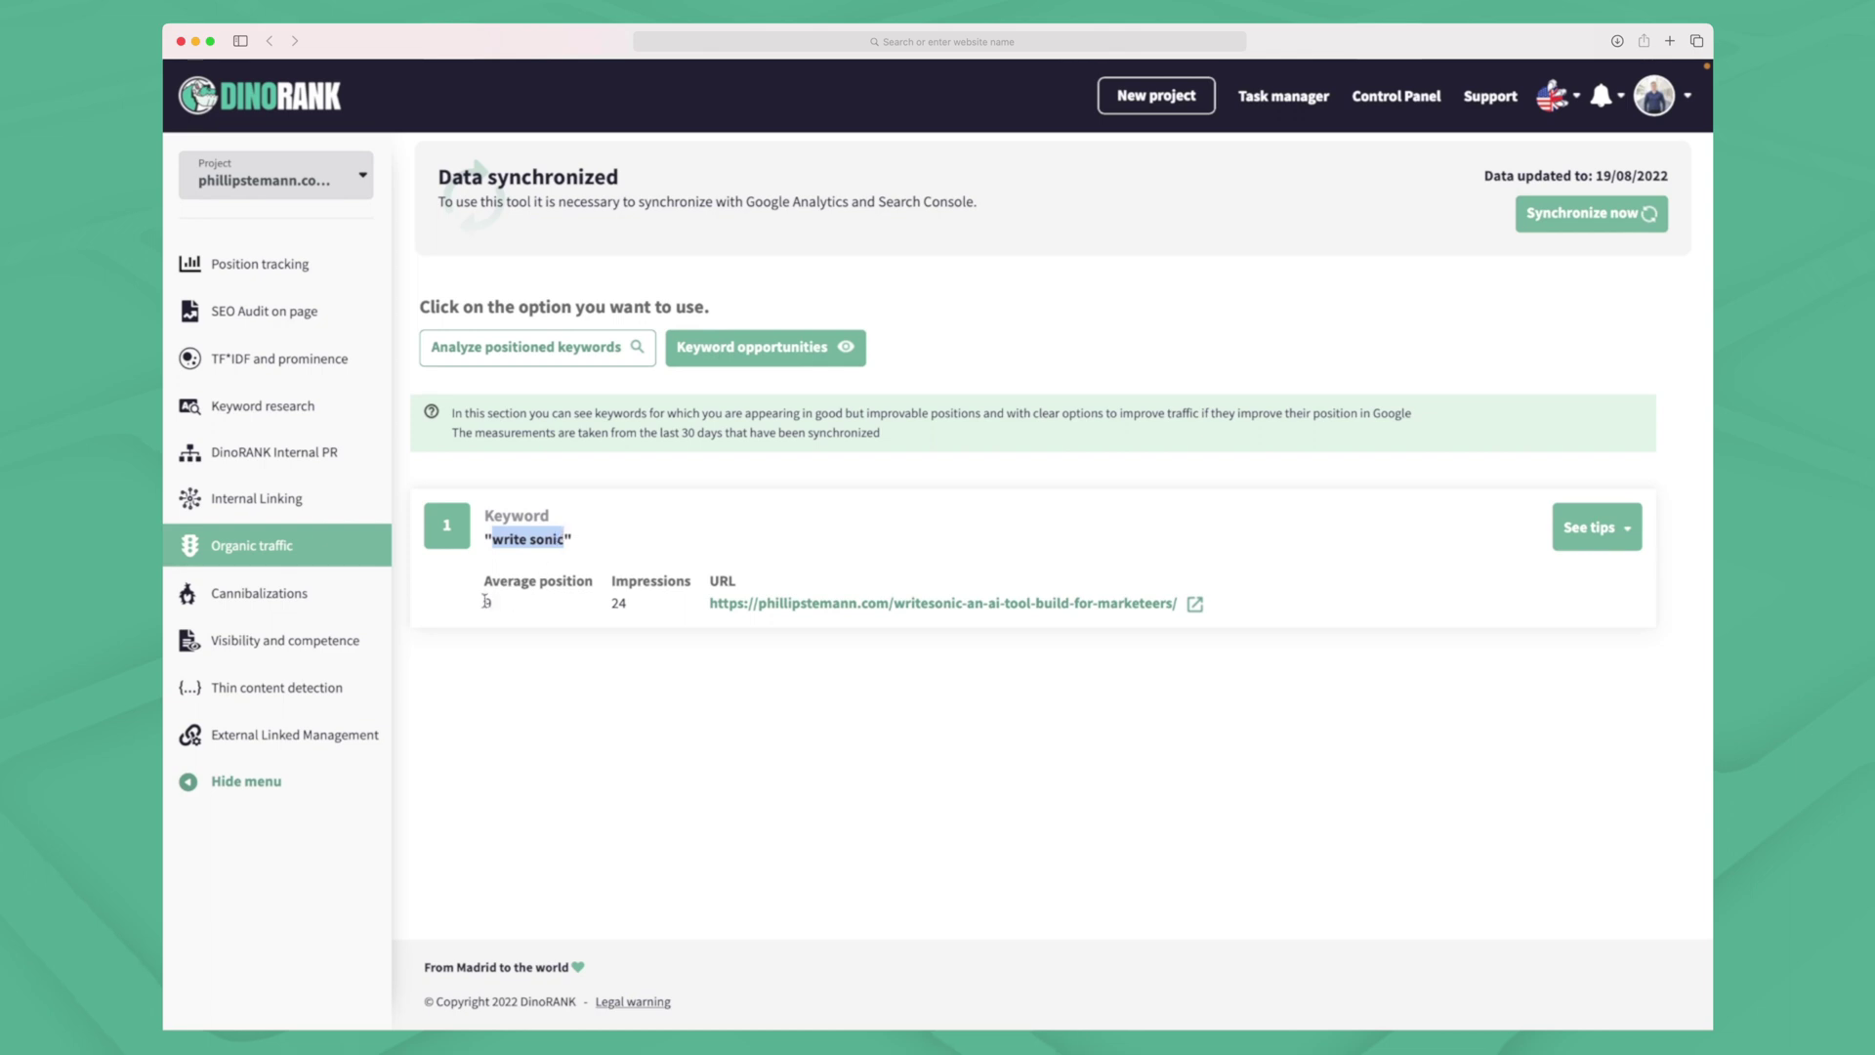
drag(485, 602, 501, 602)
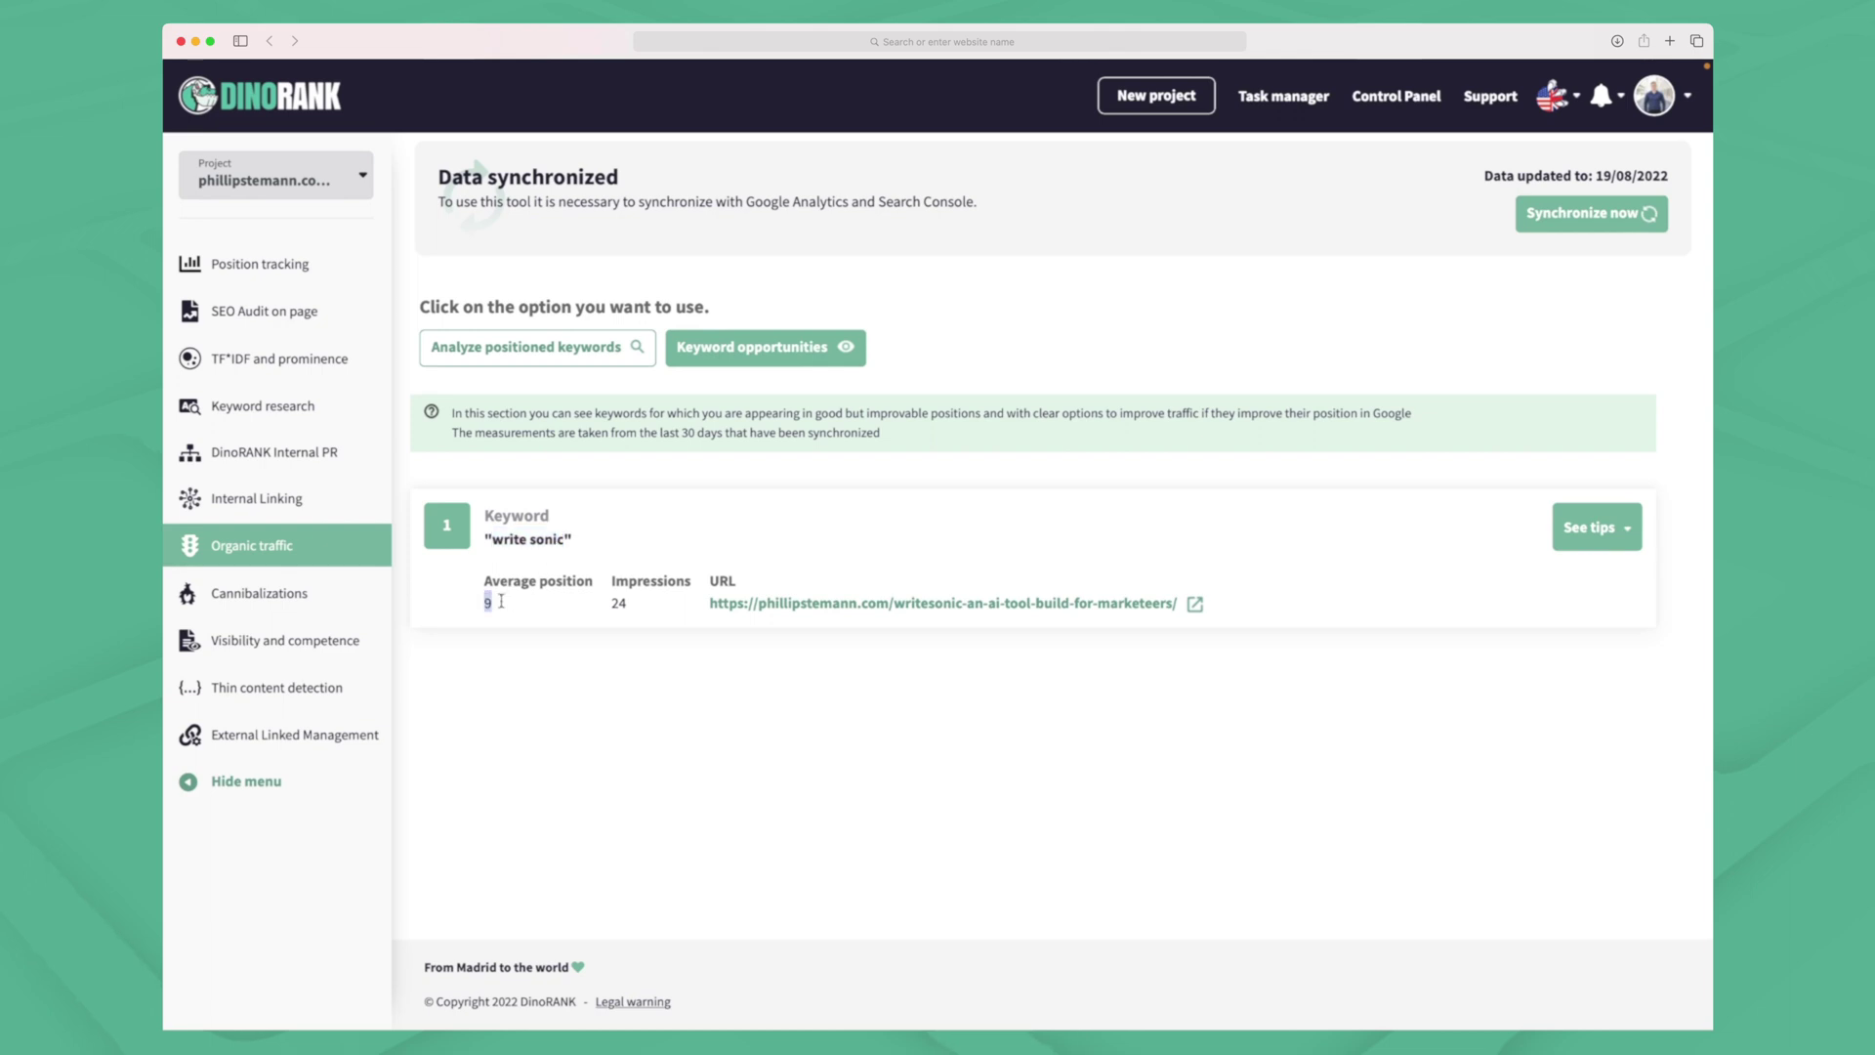
click(1626, 533)
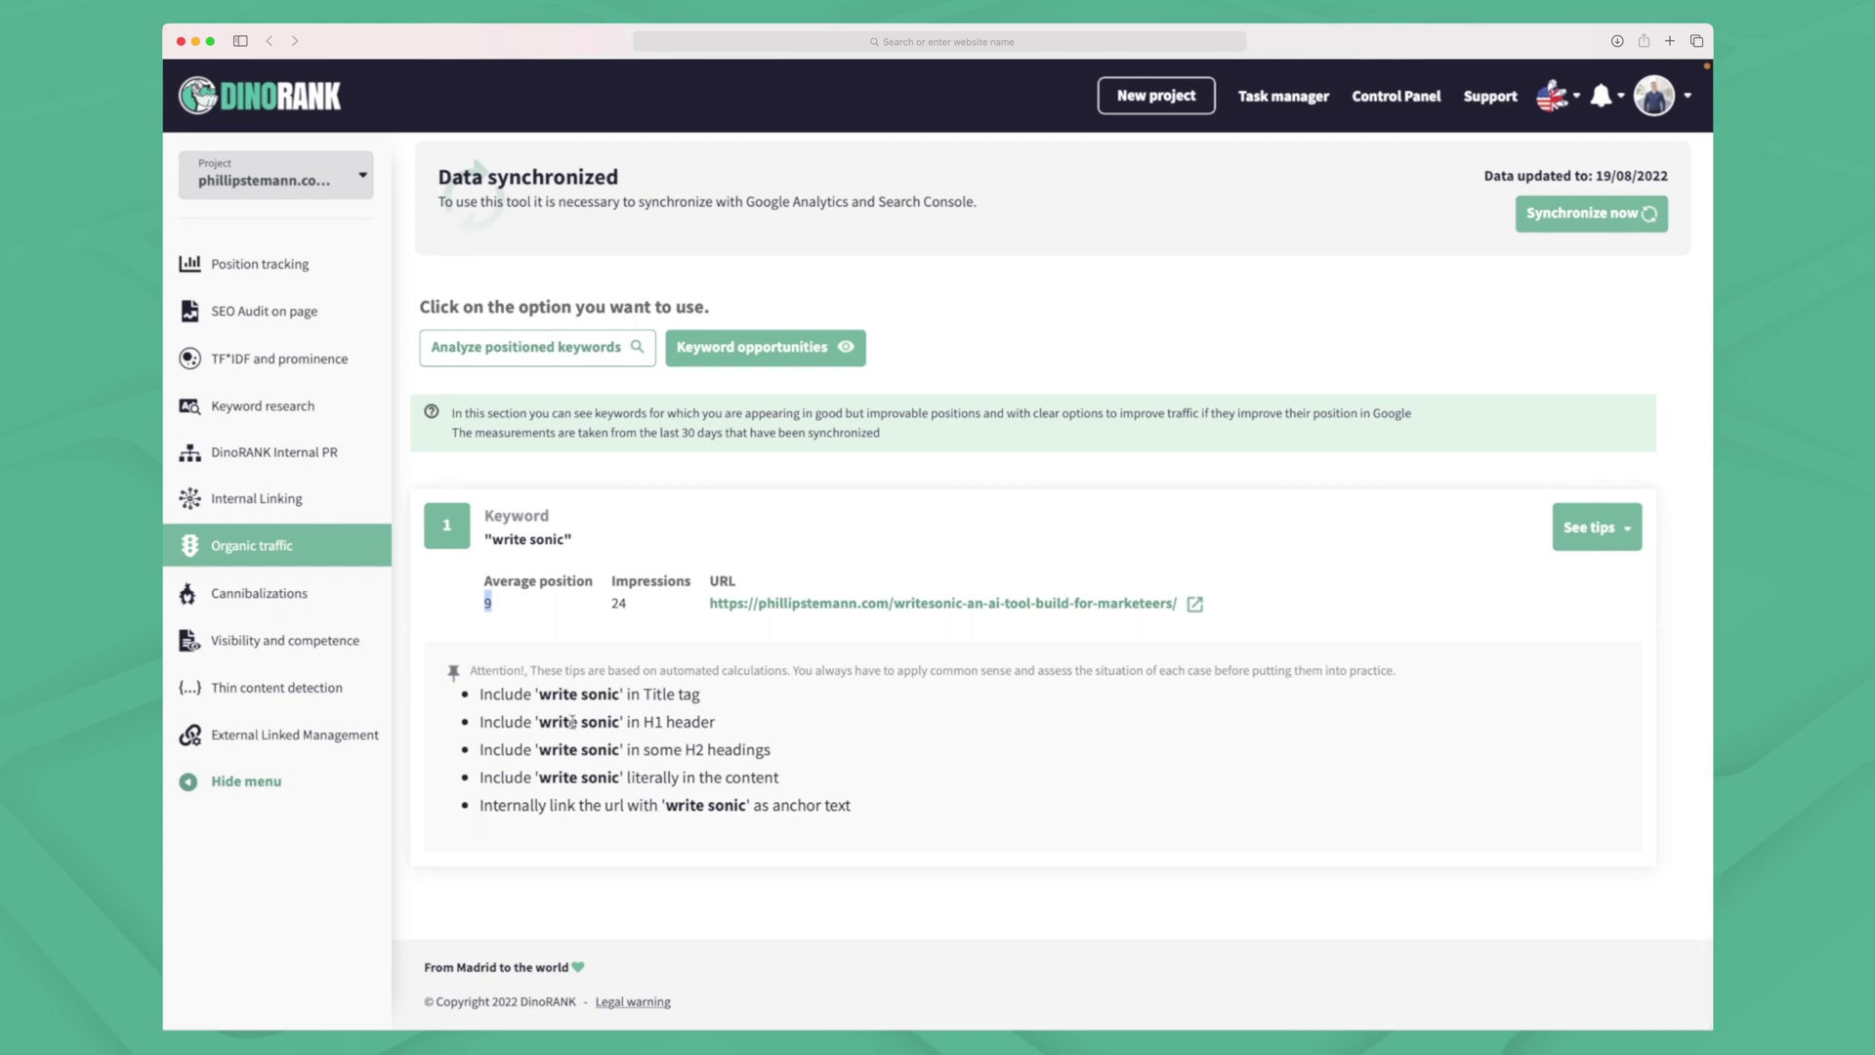
click(538, 692)
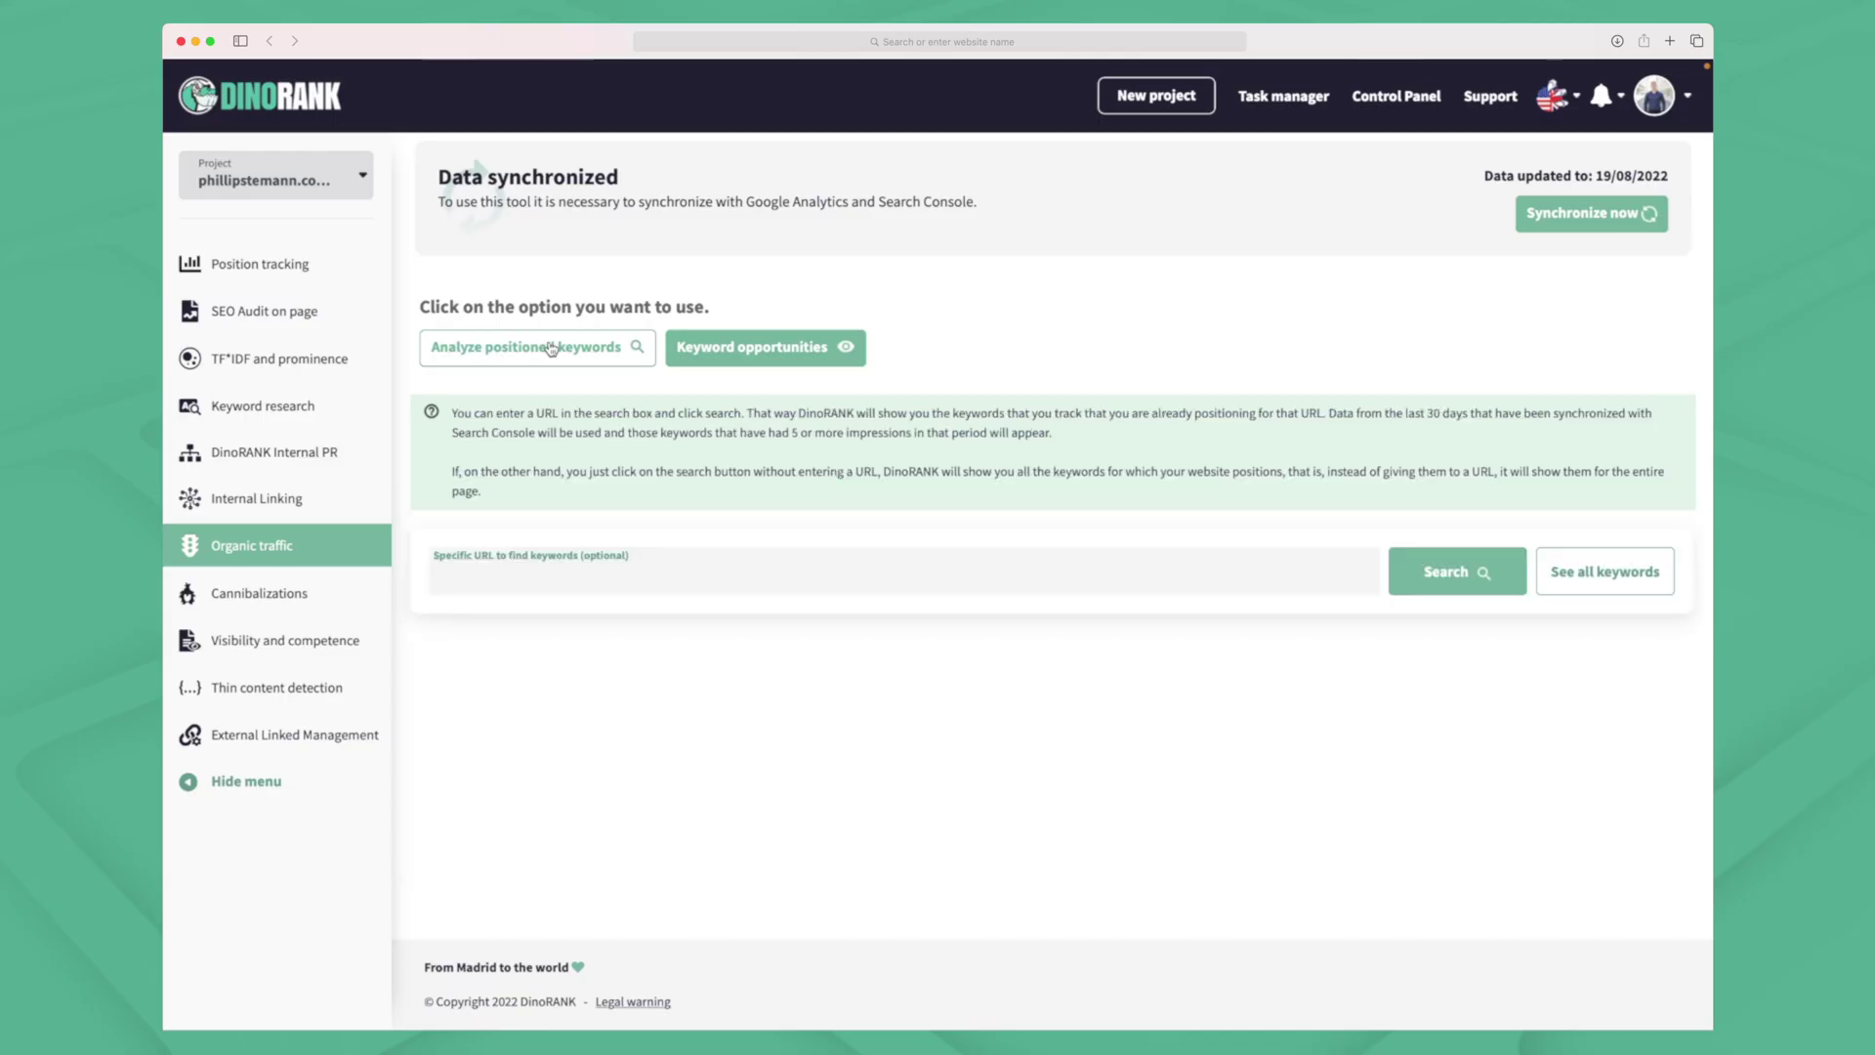
Analyze the positioned keywords for the site's /seodity-review-this-is-data-driven-seo/ URL and review the keywords in the results table
click(599, 582)
text(https://phillipstemann.com/seodity-review-this-is-data-driven-seo/)
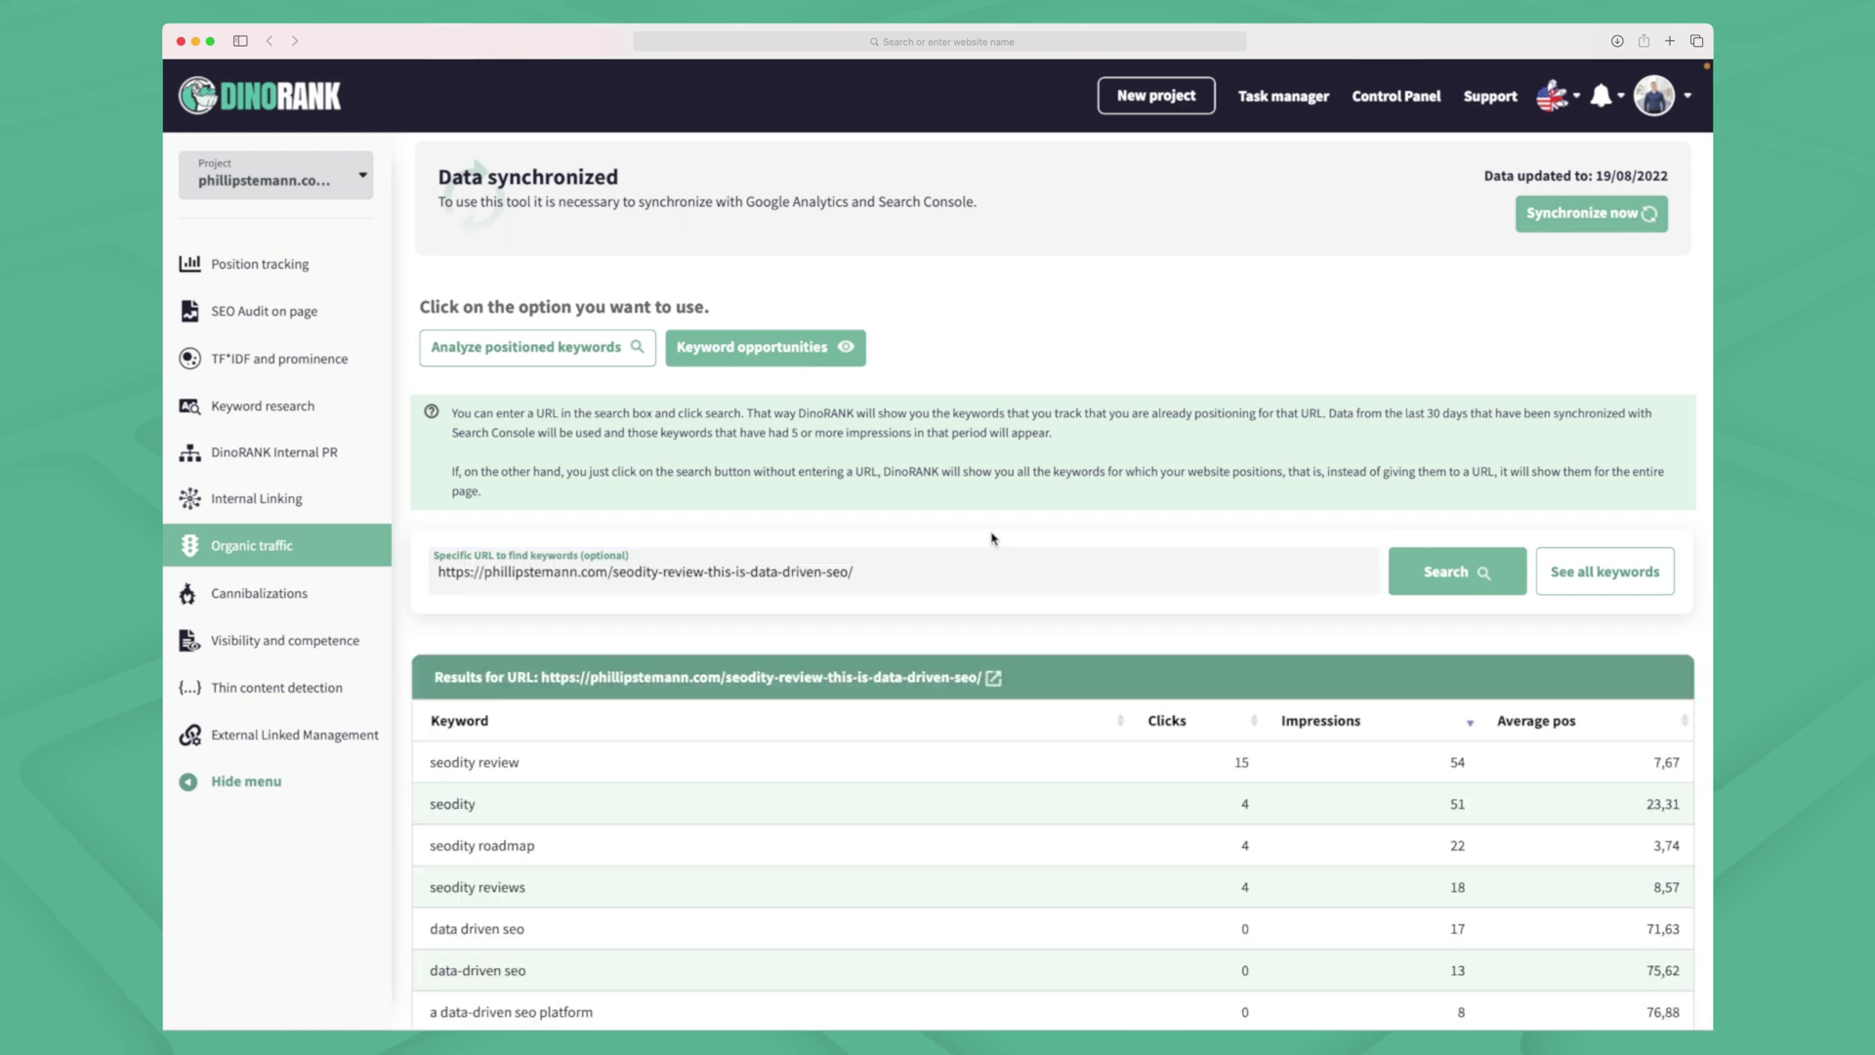
scroll(992, 538, down, 3)
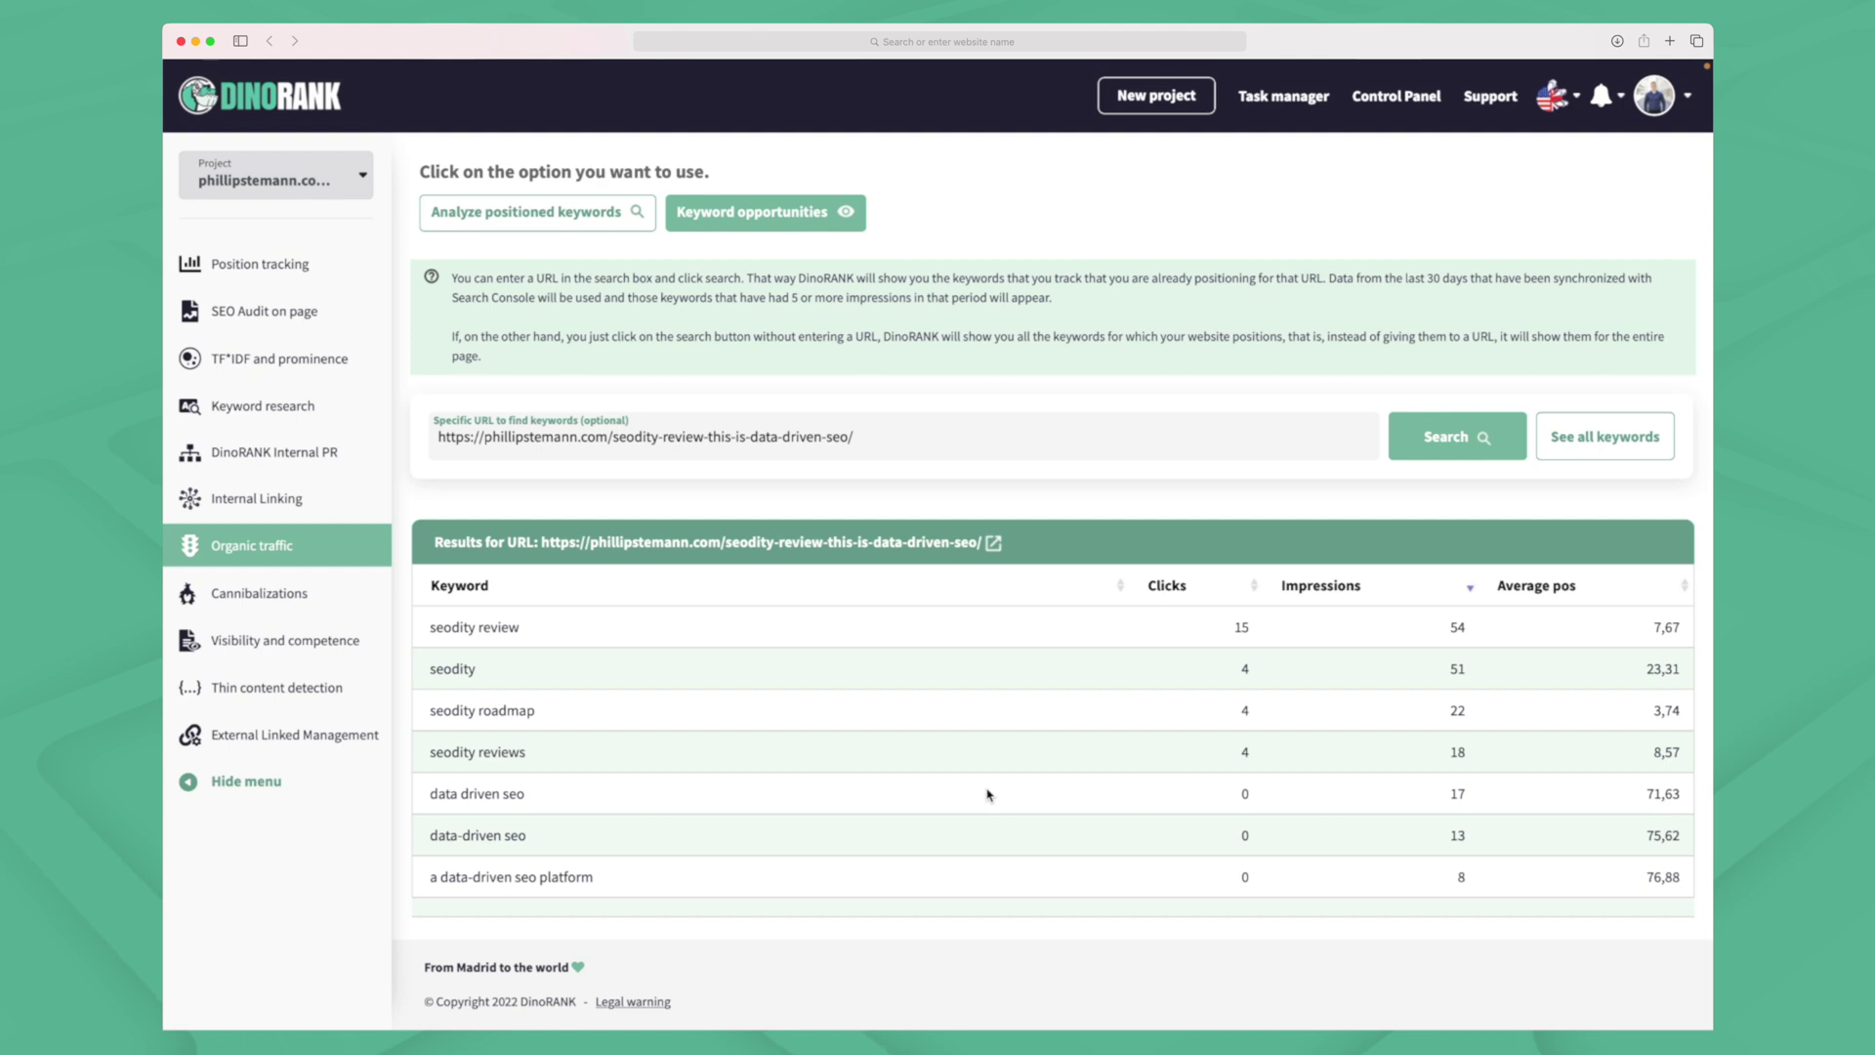
drag(528, 835, 427, 835)
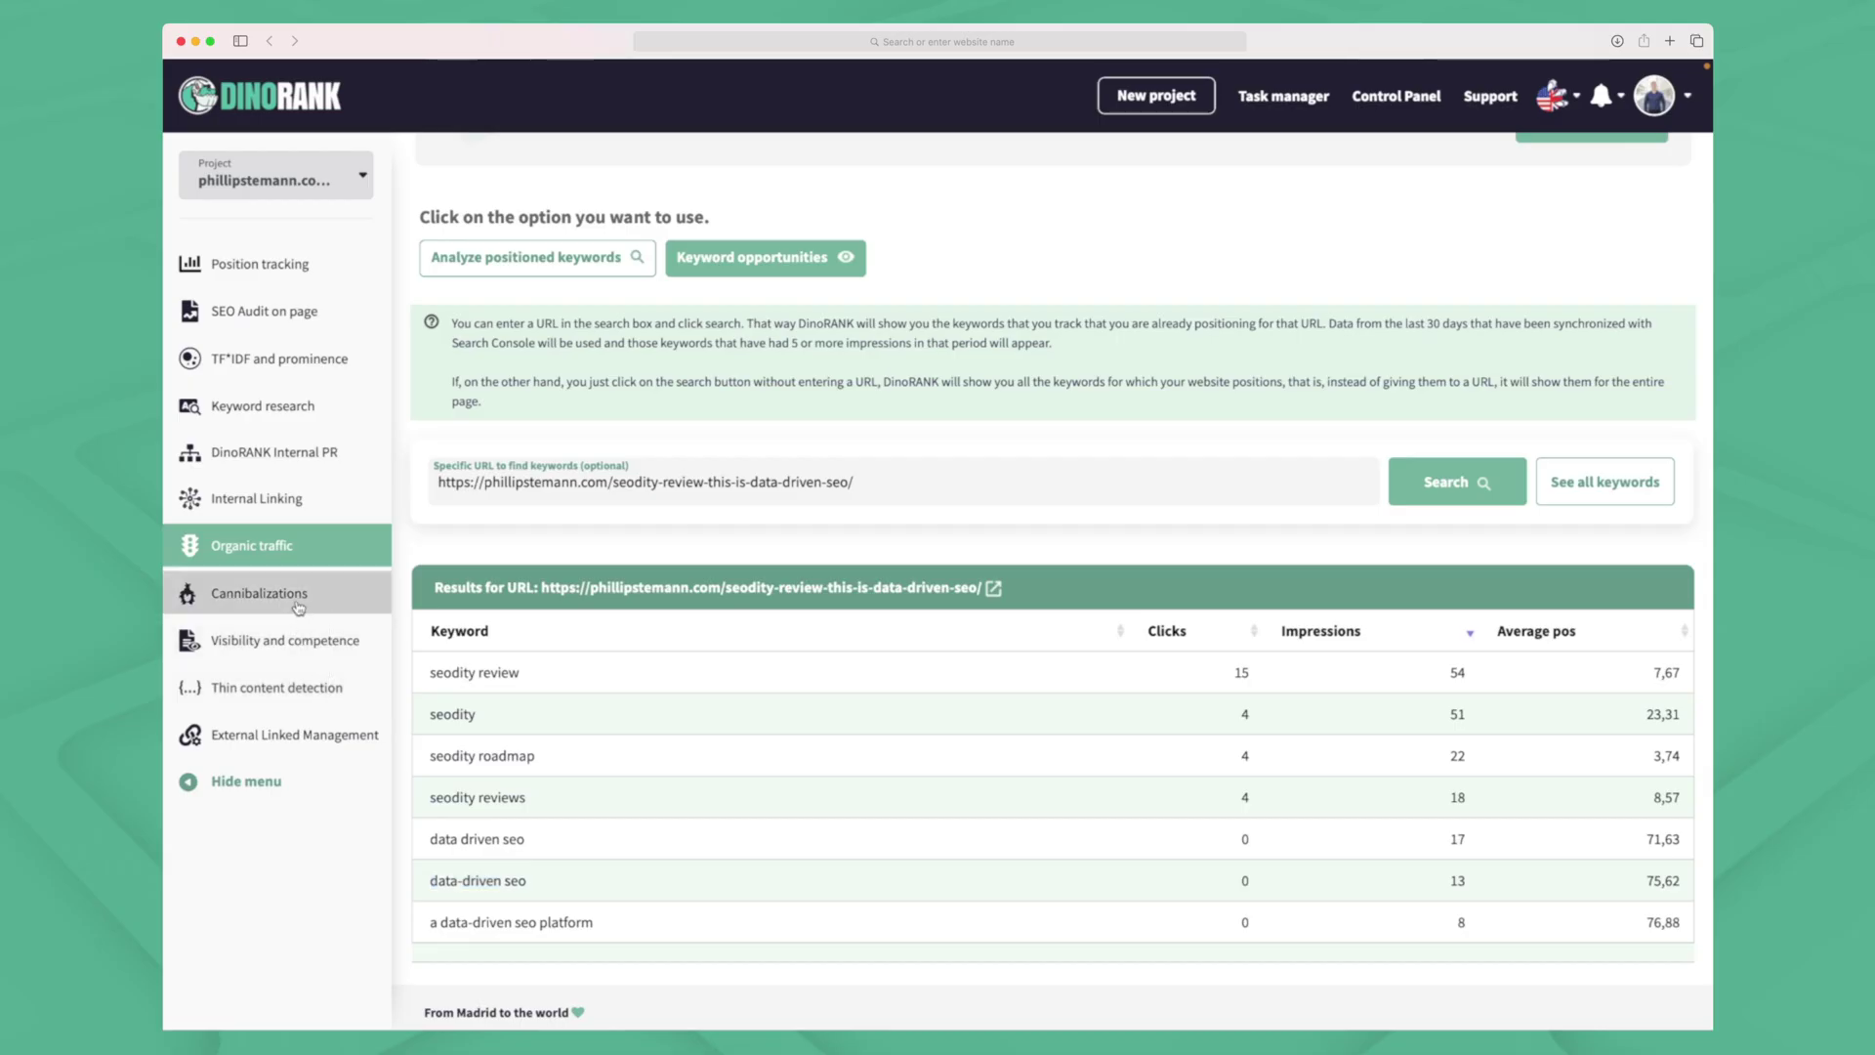
Open the Cannibalizations report and review the cannibalized keywords with their competing URLs and average positions
click(293, 598)
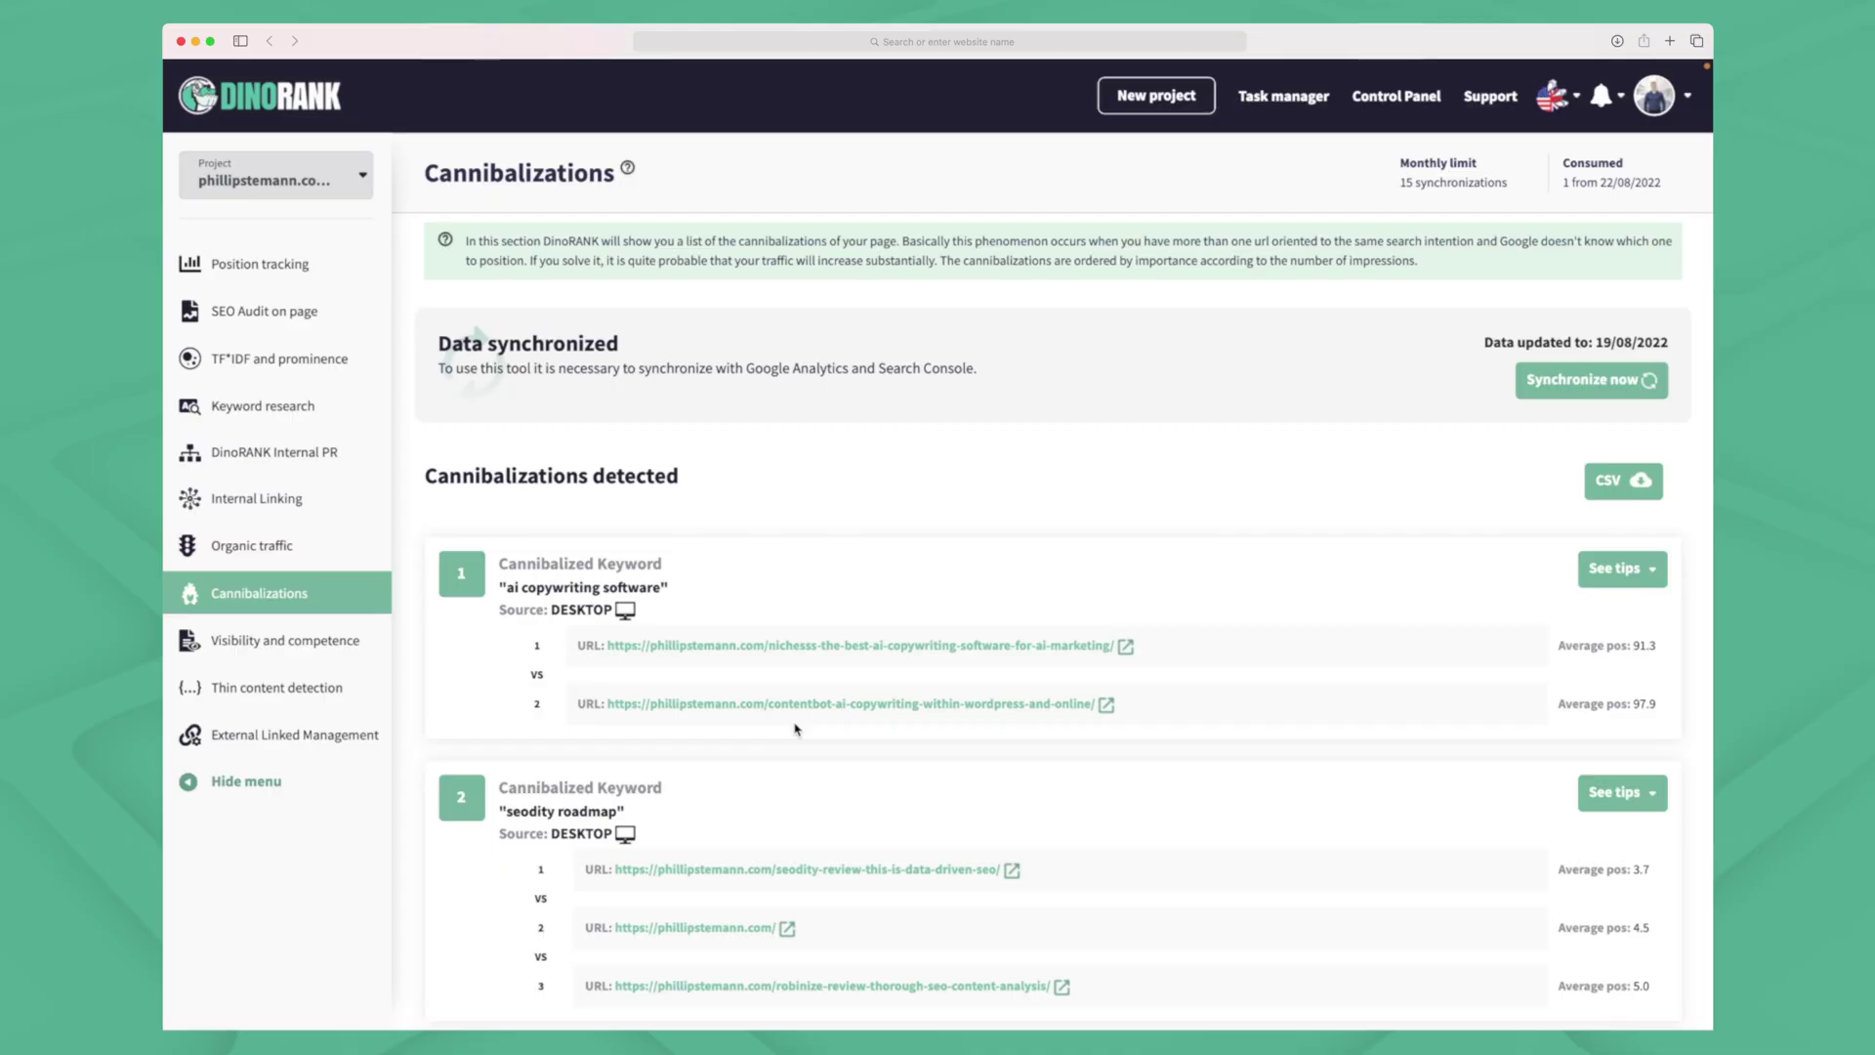
scroll(796, 731, down, 3)
scroll(796, 730, down, 4)
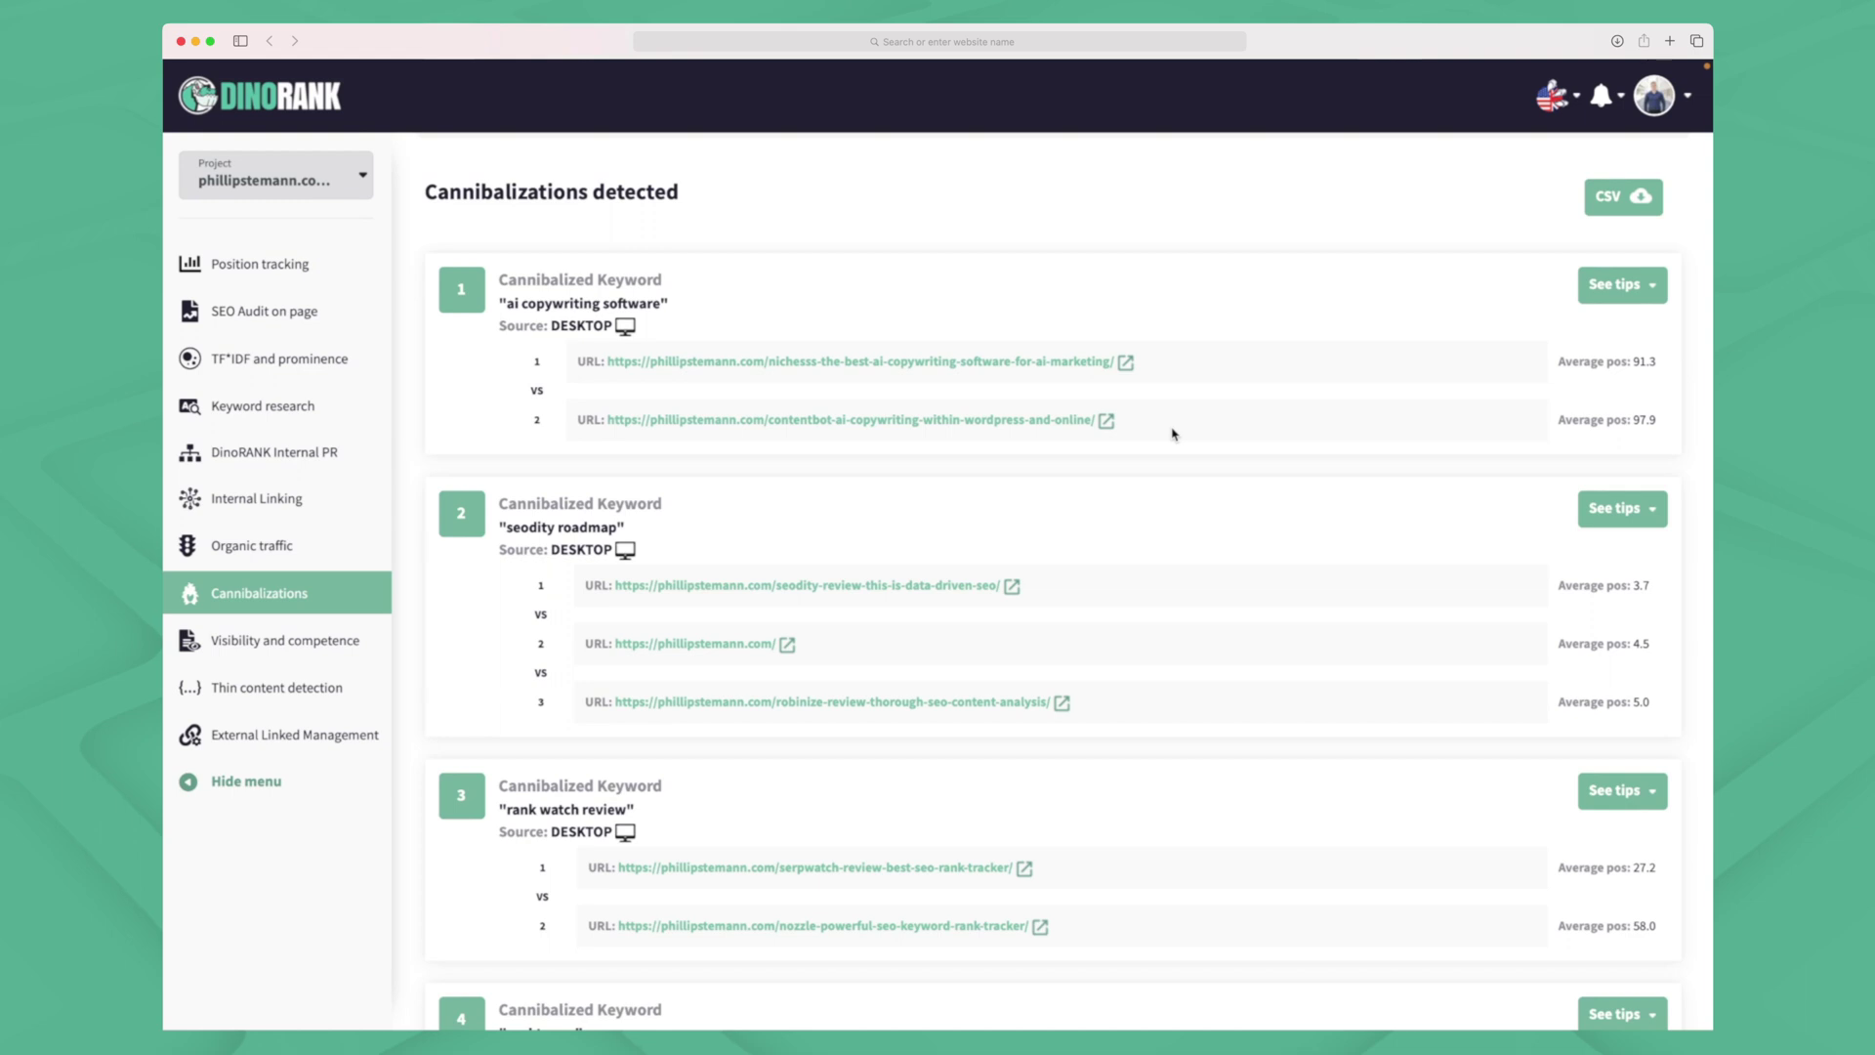
scroll(1172, 433, down, 2)
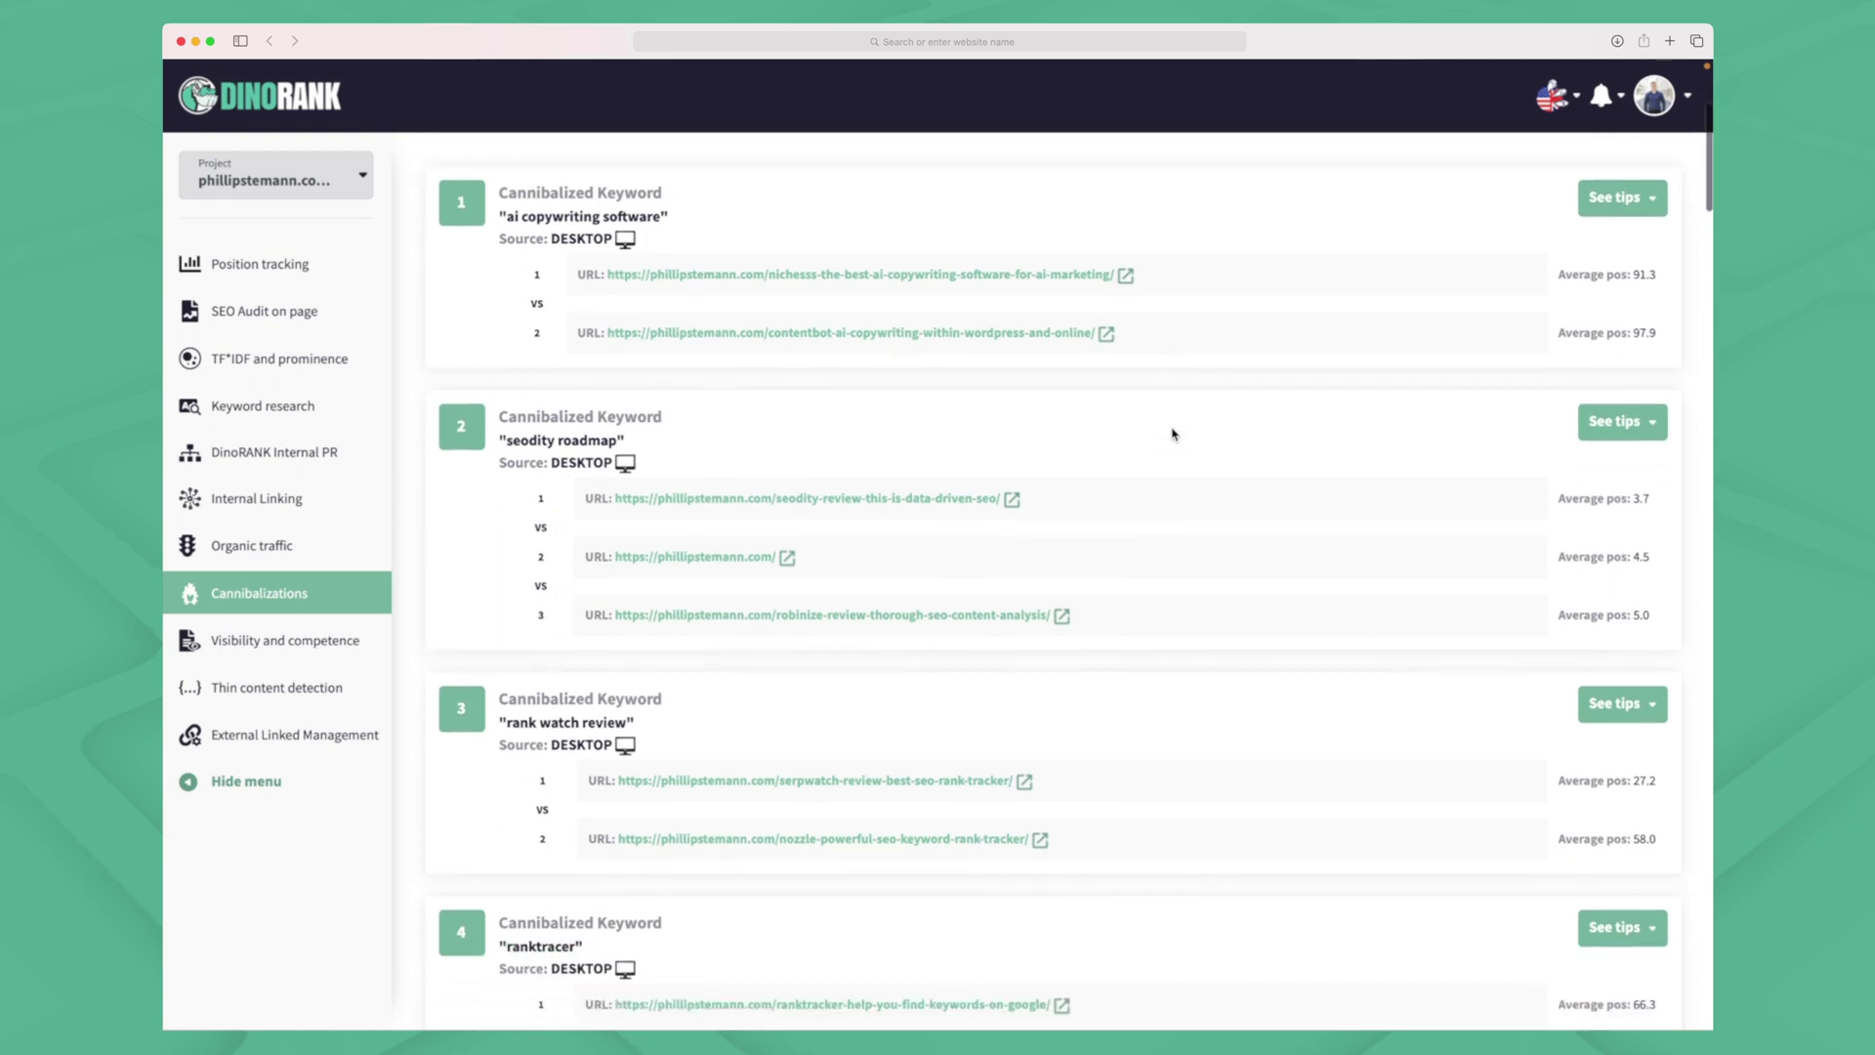
scroll(1173, 434, down, 1)
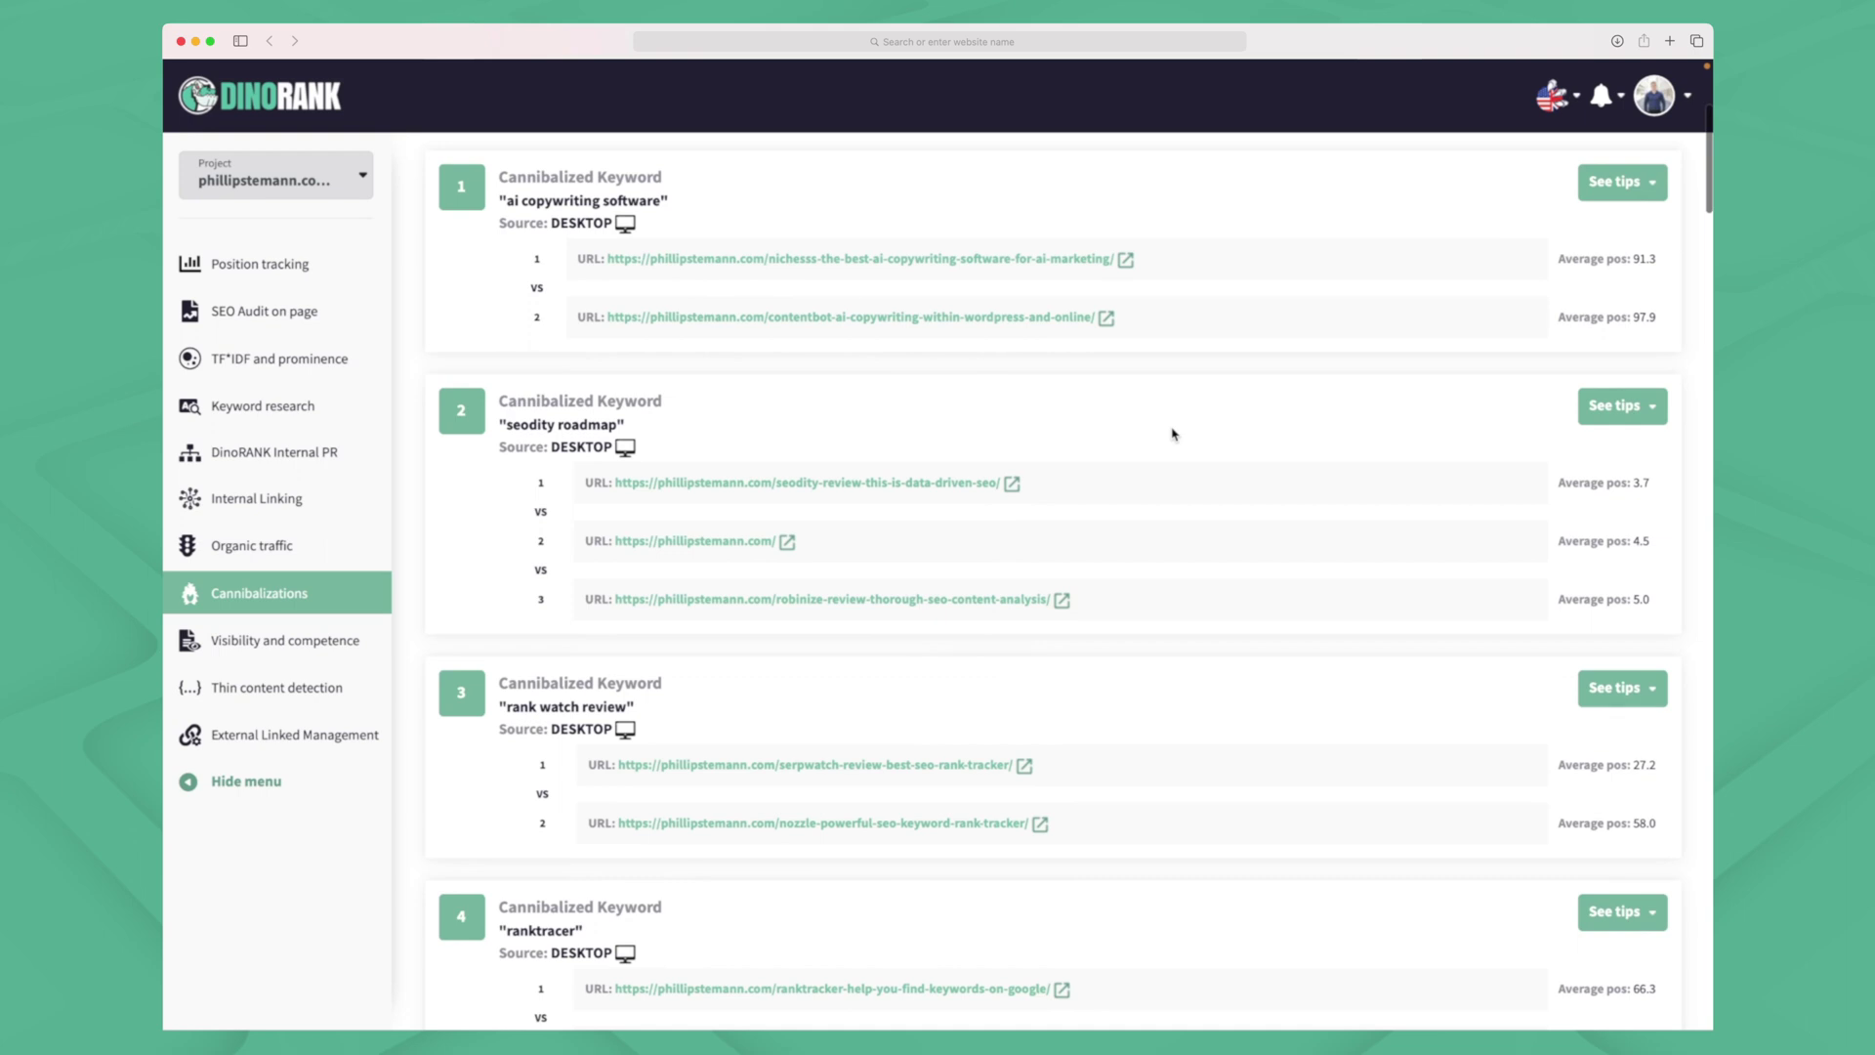
scroll(1173, 434, down, 2)
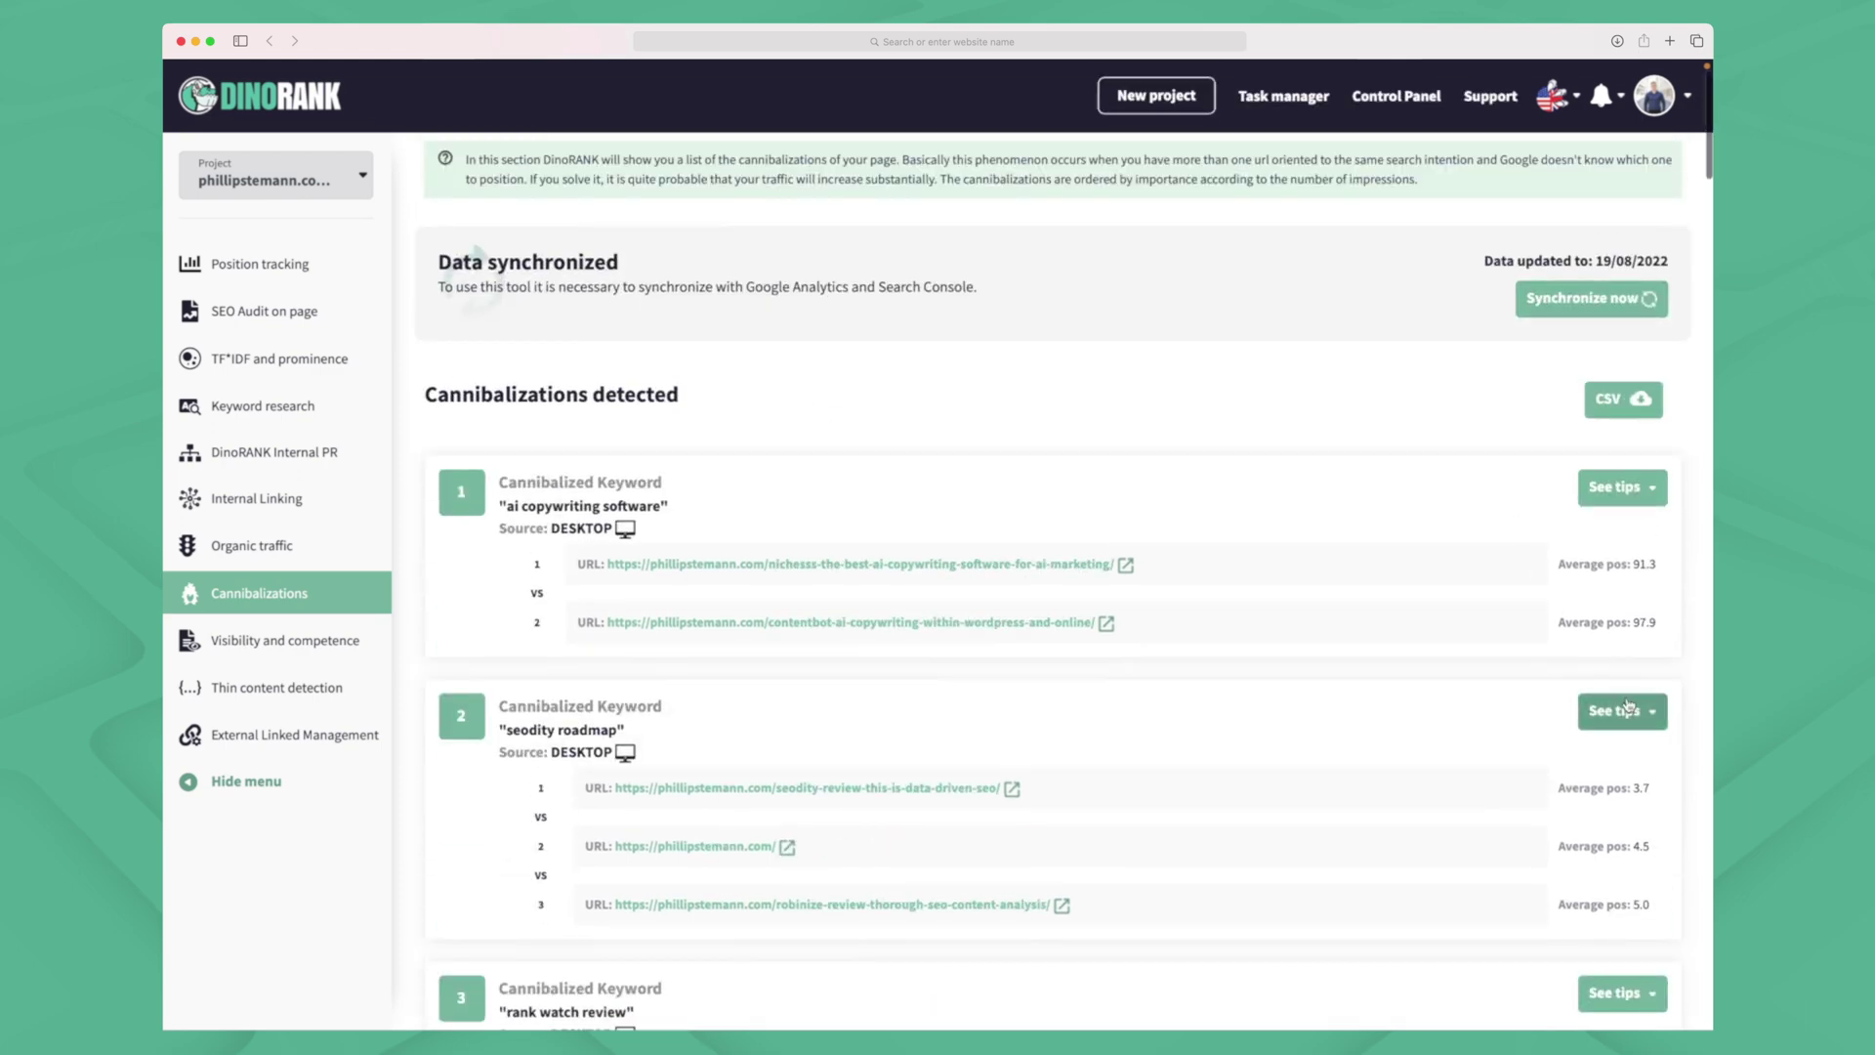
Show the tips for the cannibalized keyword "seodity roadmap" and read the content extraction and H1 header recommendations
click(1616, 711)
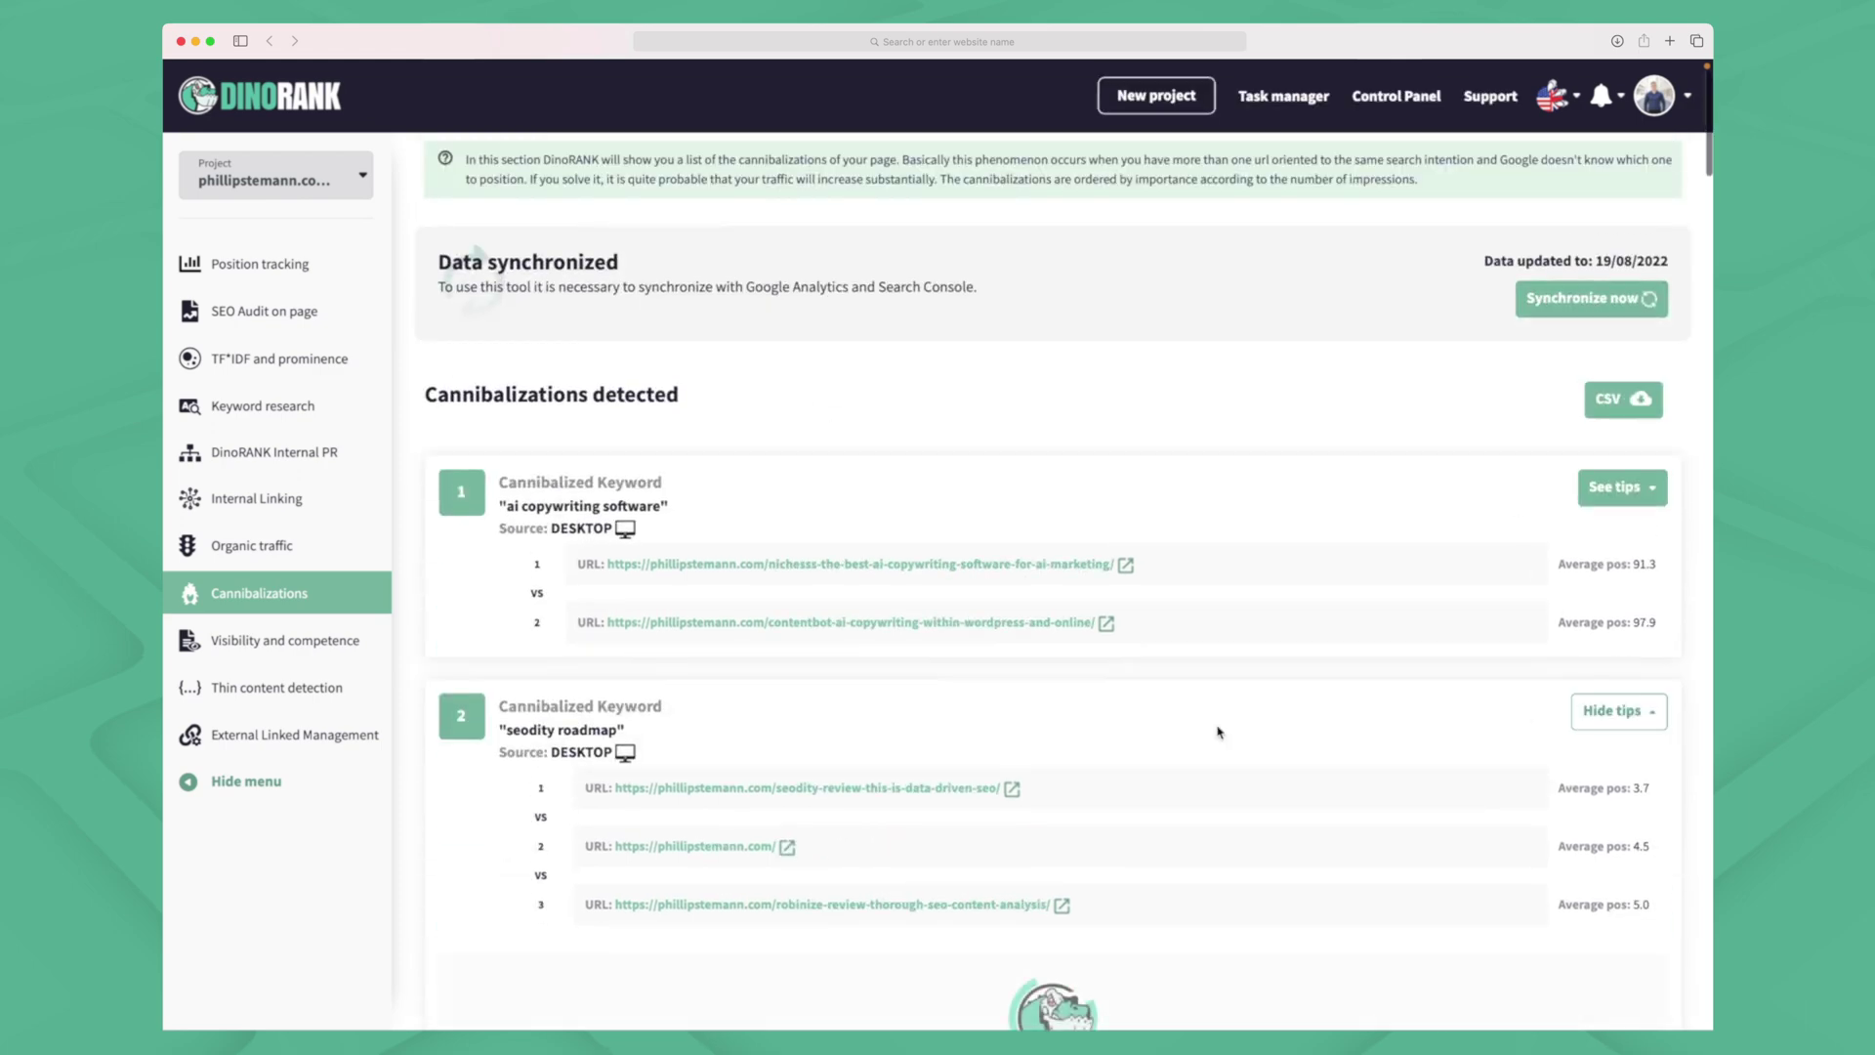
scroll(1219, 731, down, 5)
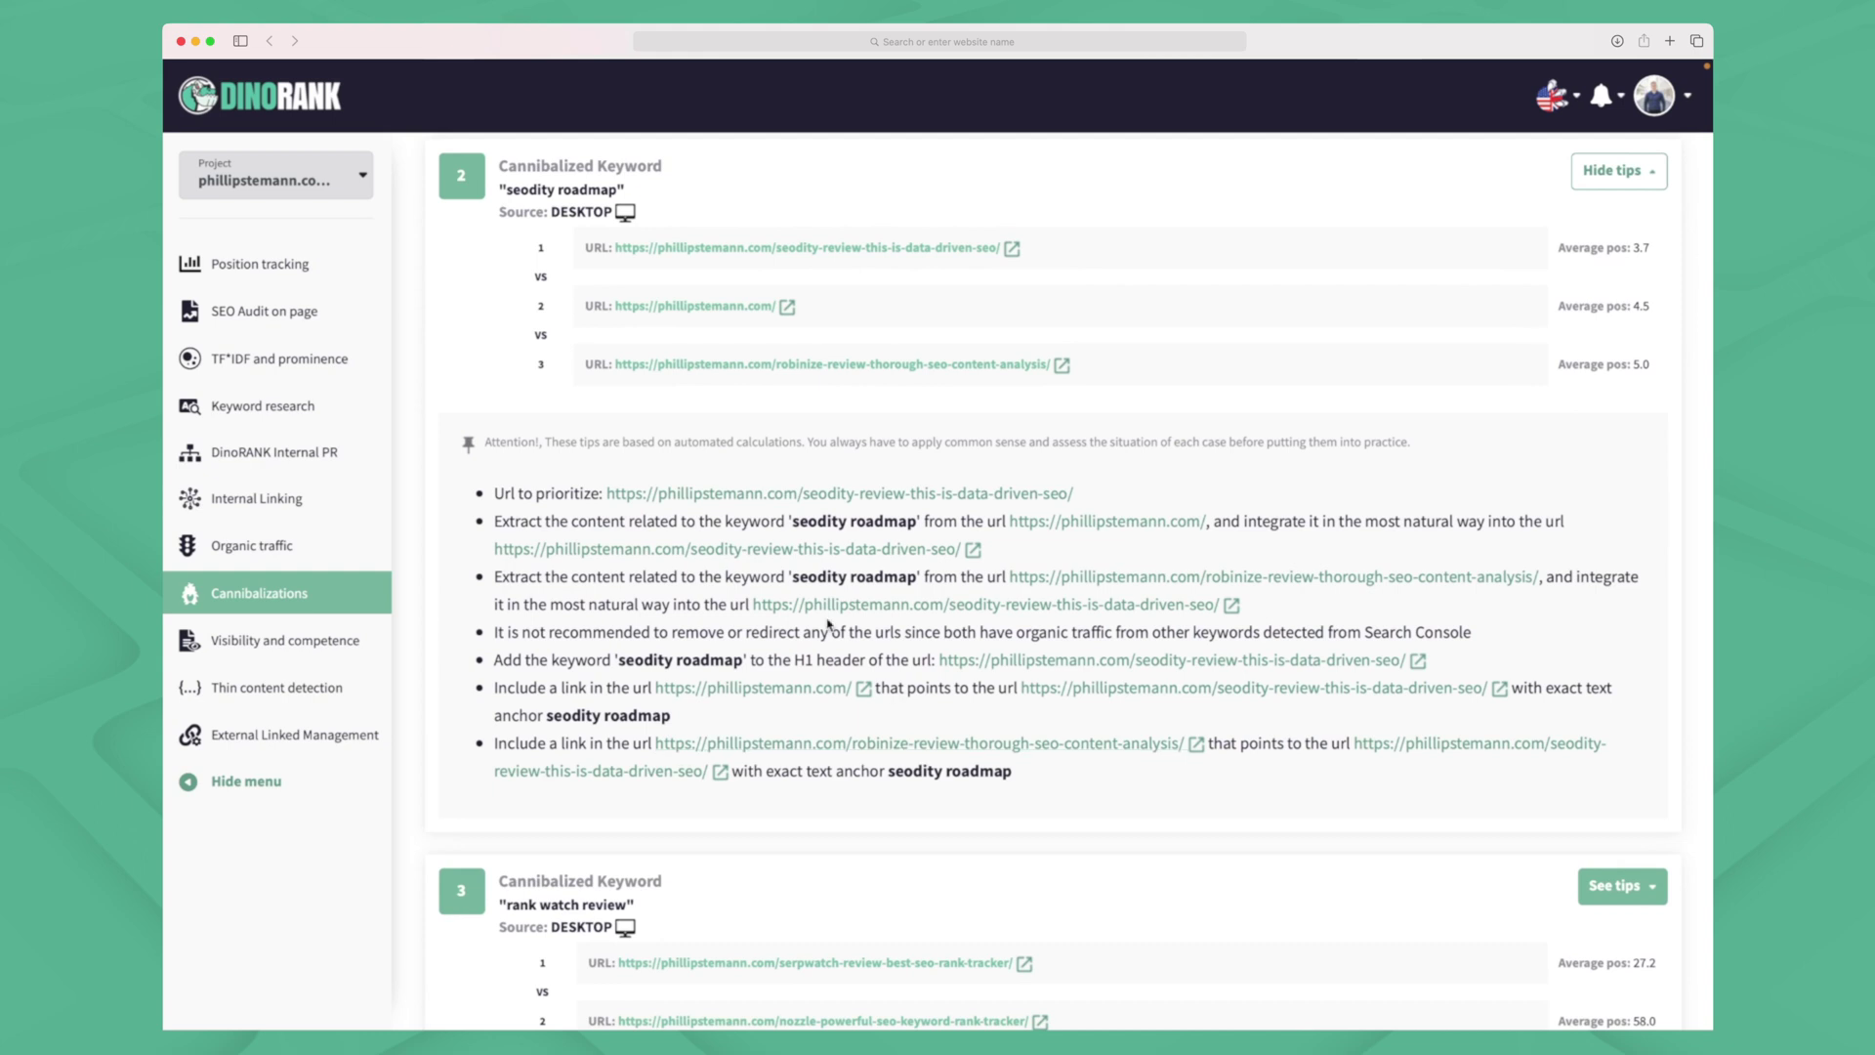
drag(602, 523, 799, 524)
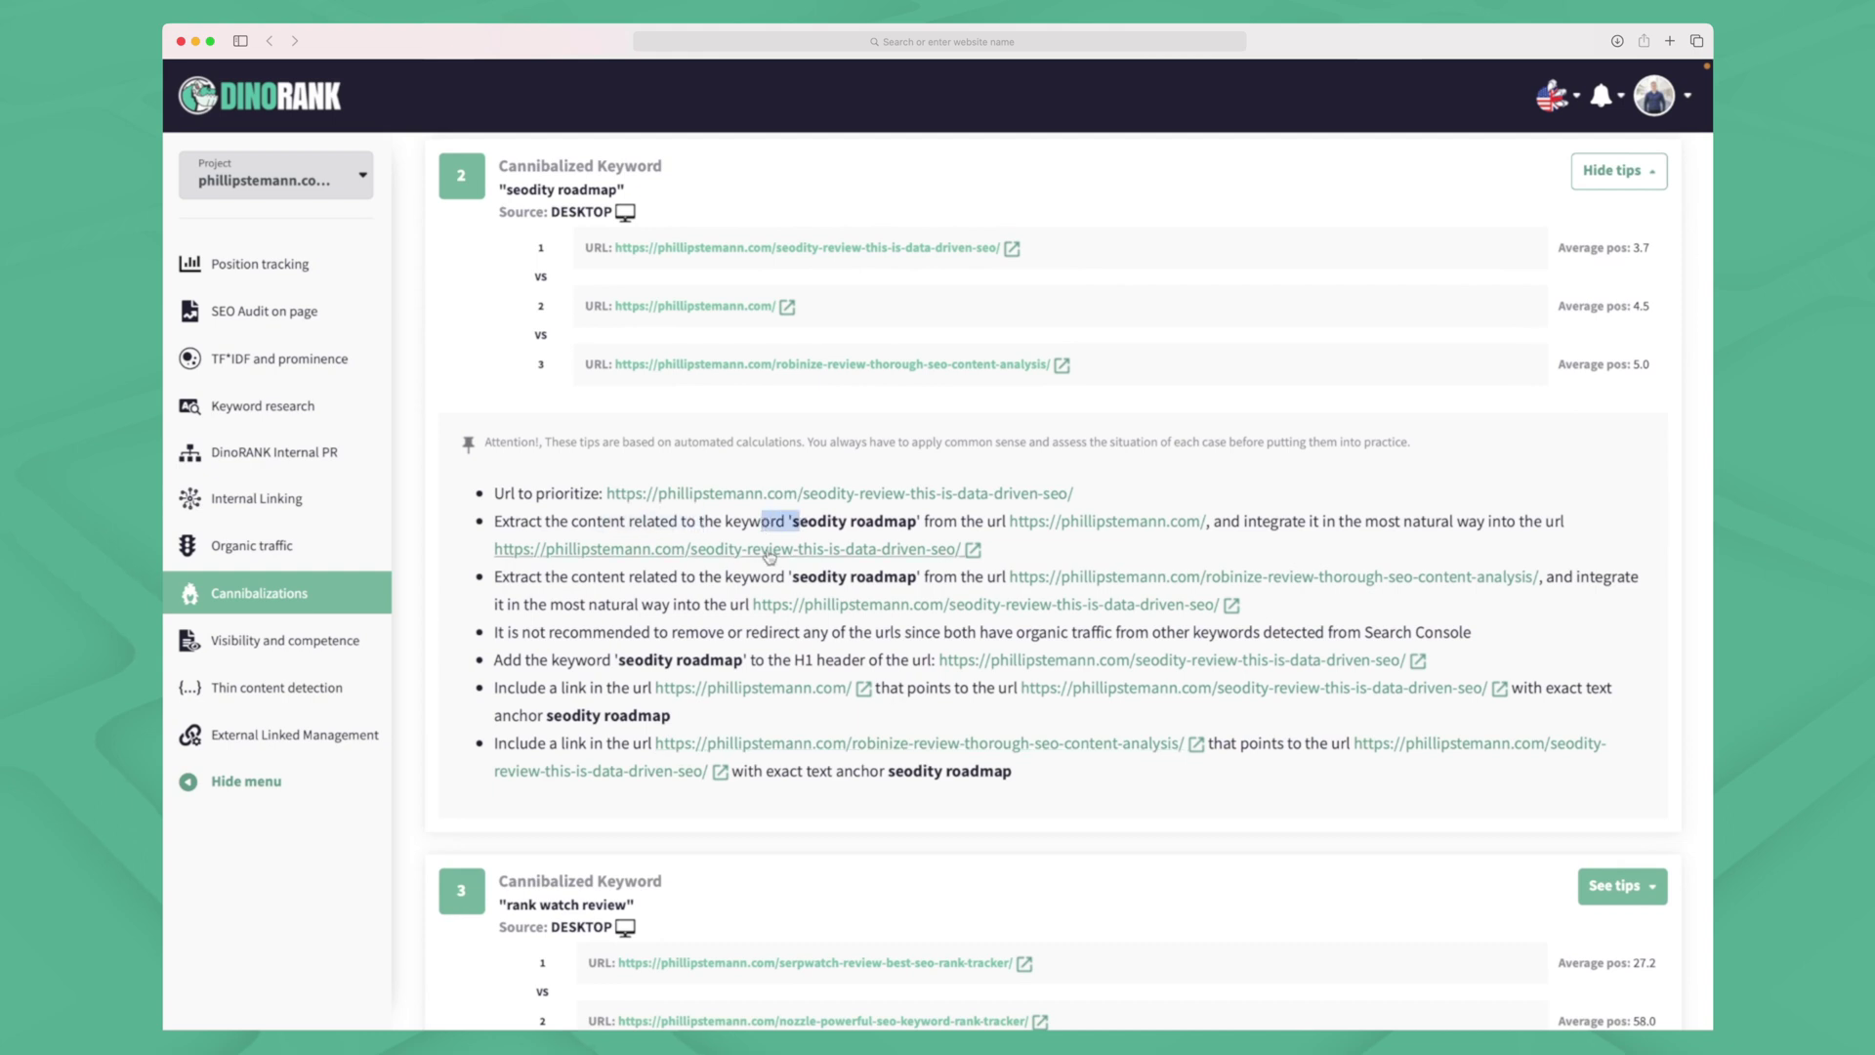
drag(551, 656, 674, 642)
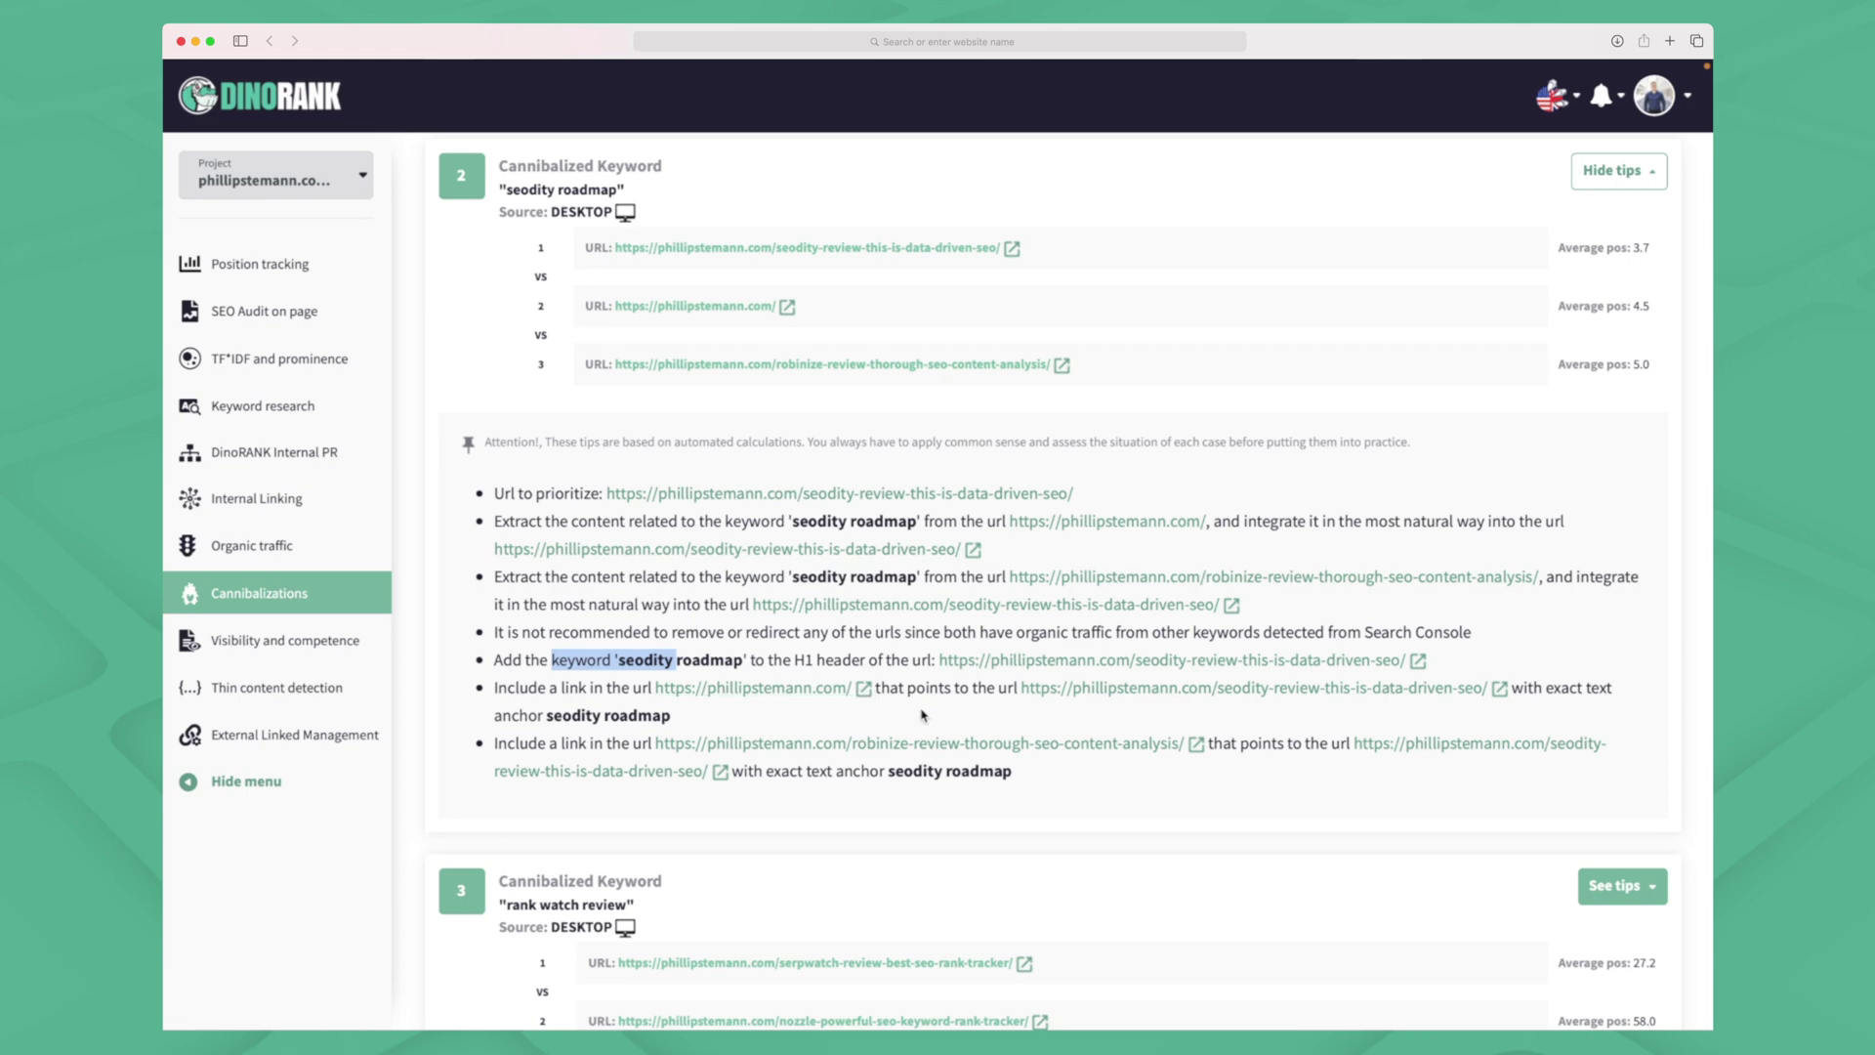
Analyze the ranked keywords for the project website's entire domain in the United States with the Visibility and competence tool
click(342, 640)
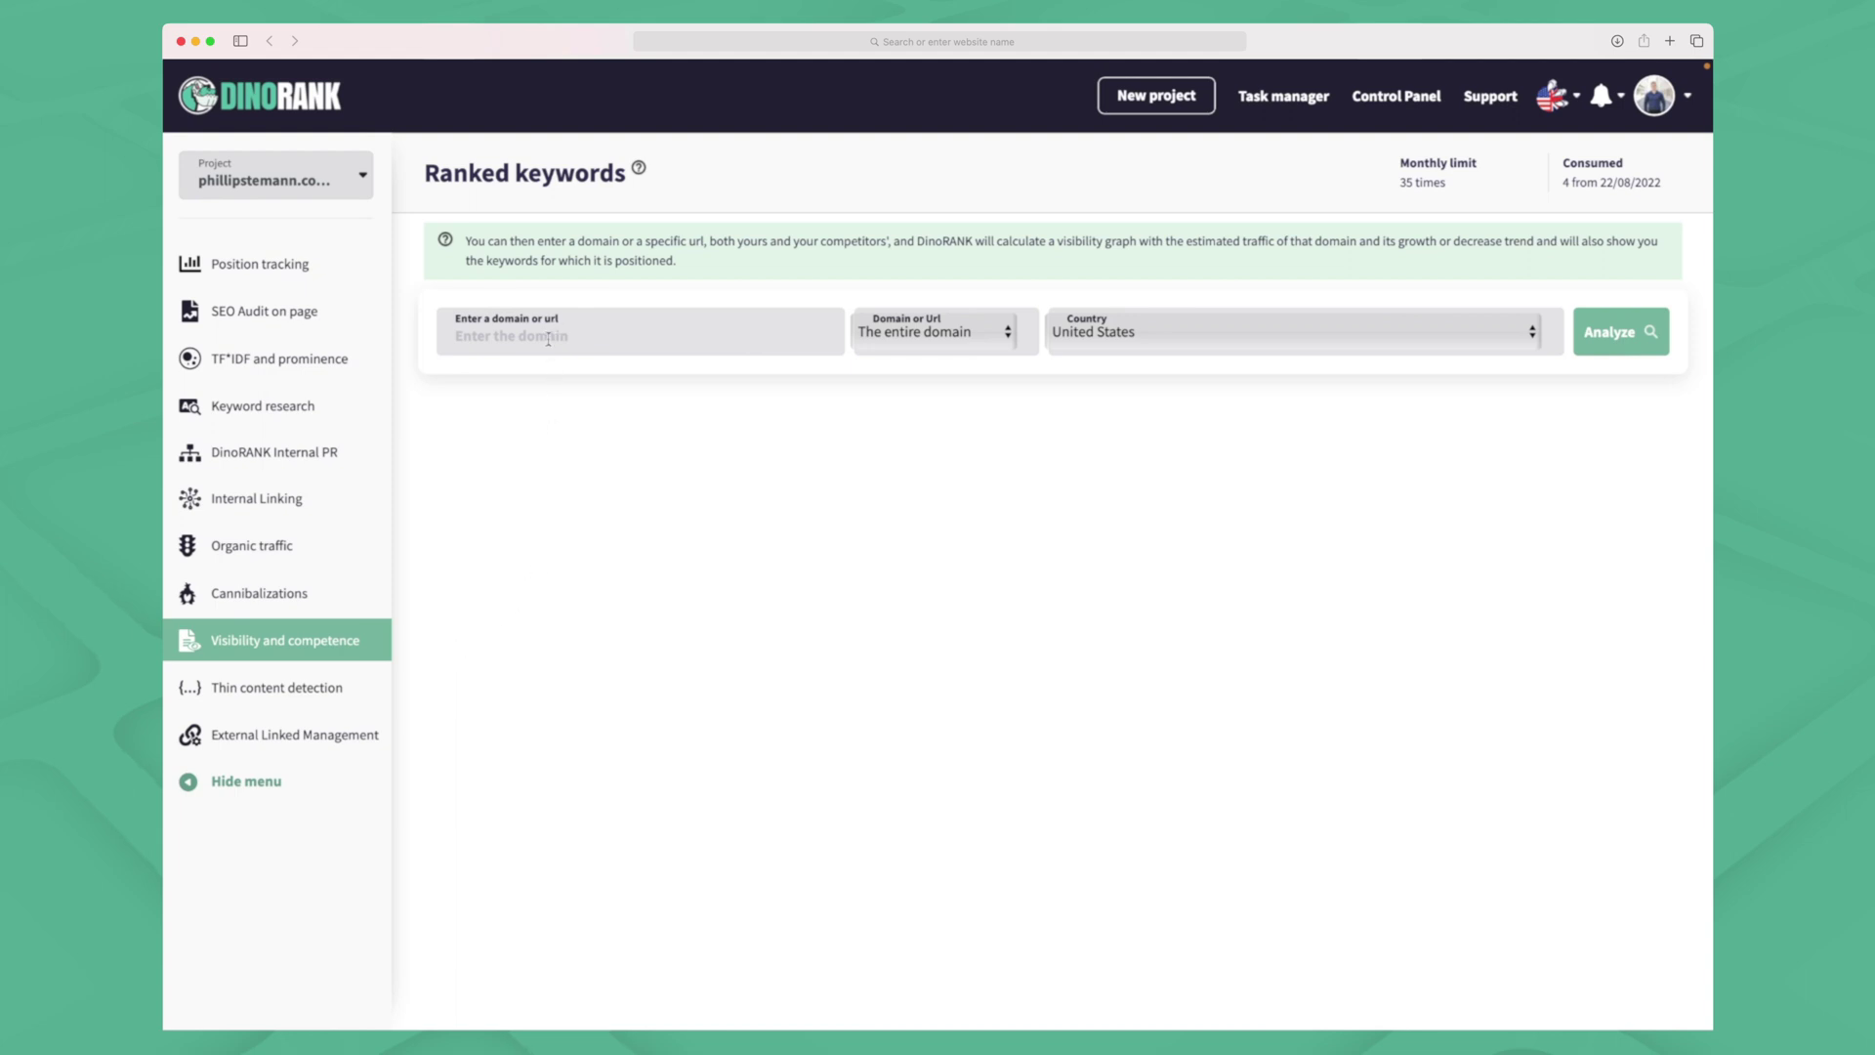
click(548, 339)
text(https://phillipstemann.com)
key(Return)
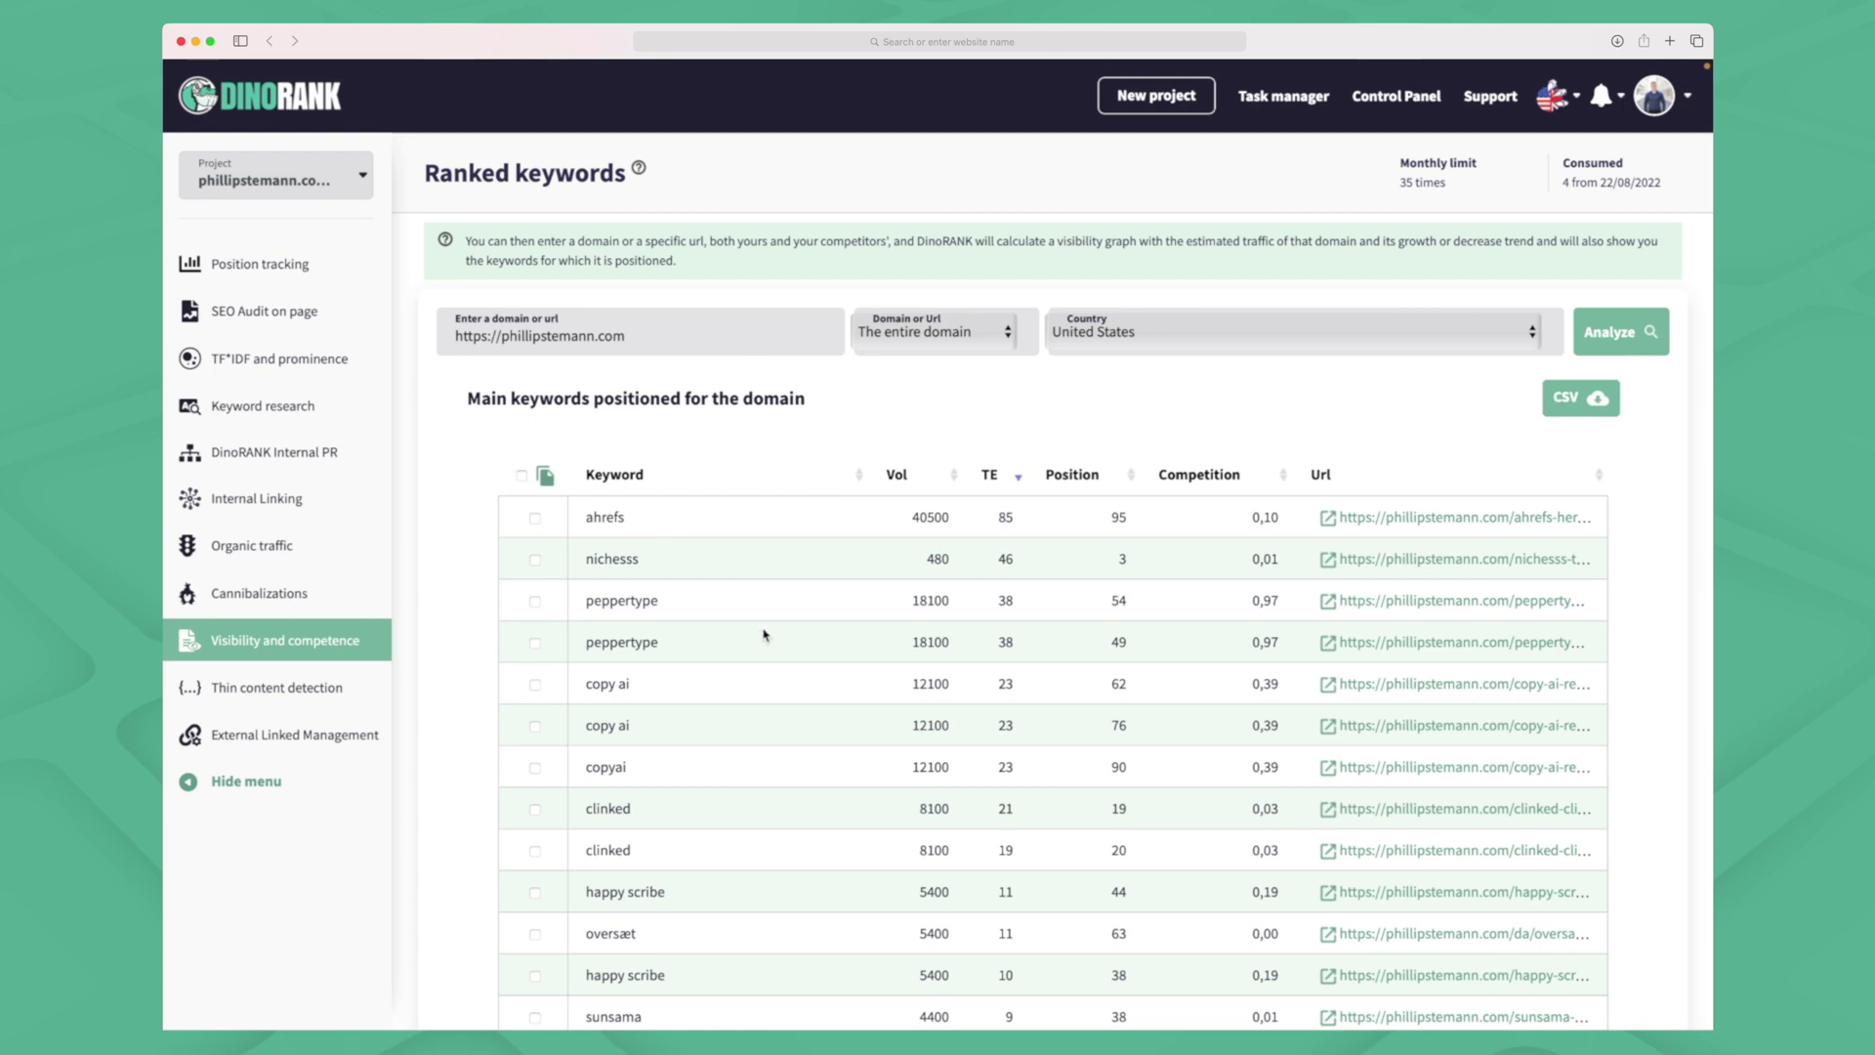
Review the domain's main positioned keywords with their volume, TE, position, competition and ranking URLs
scroll(765, 634, down, 2)
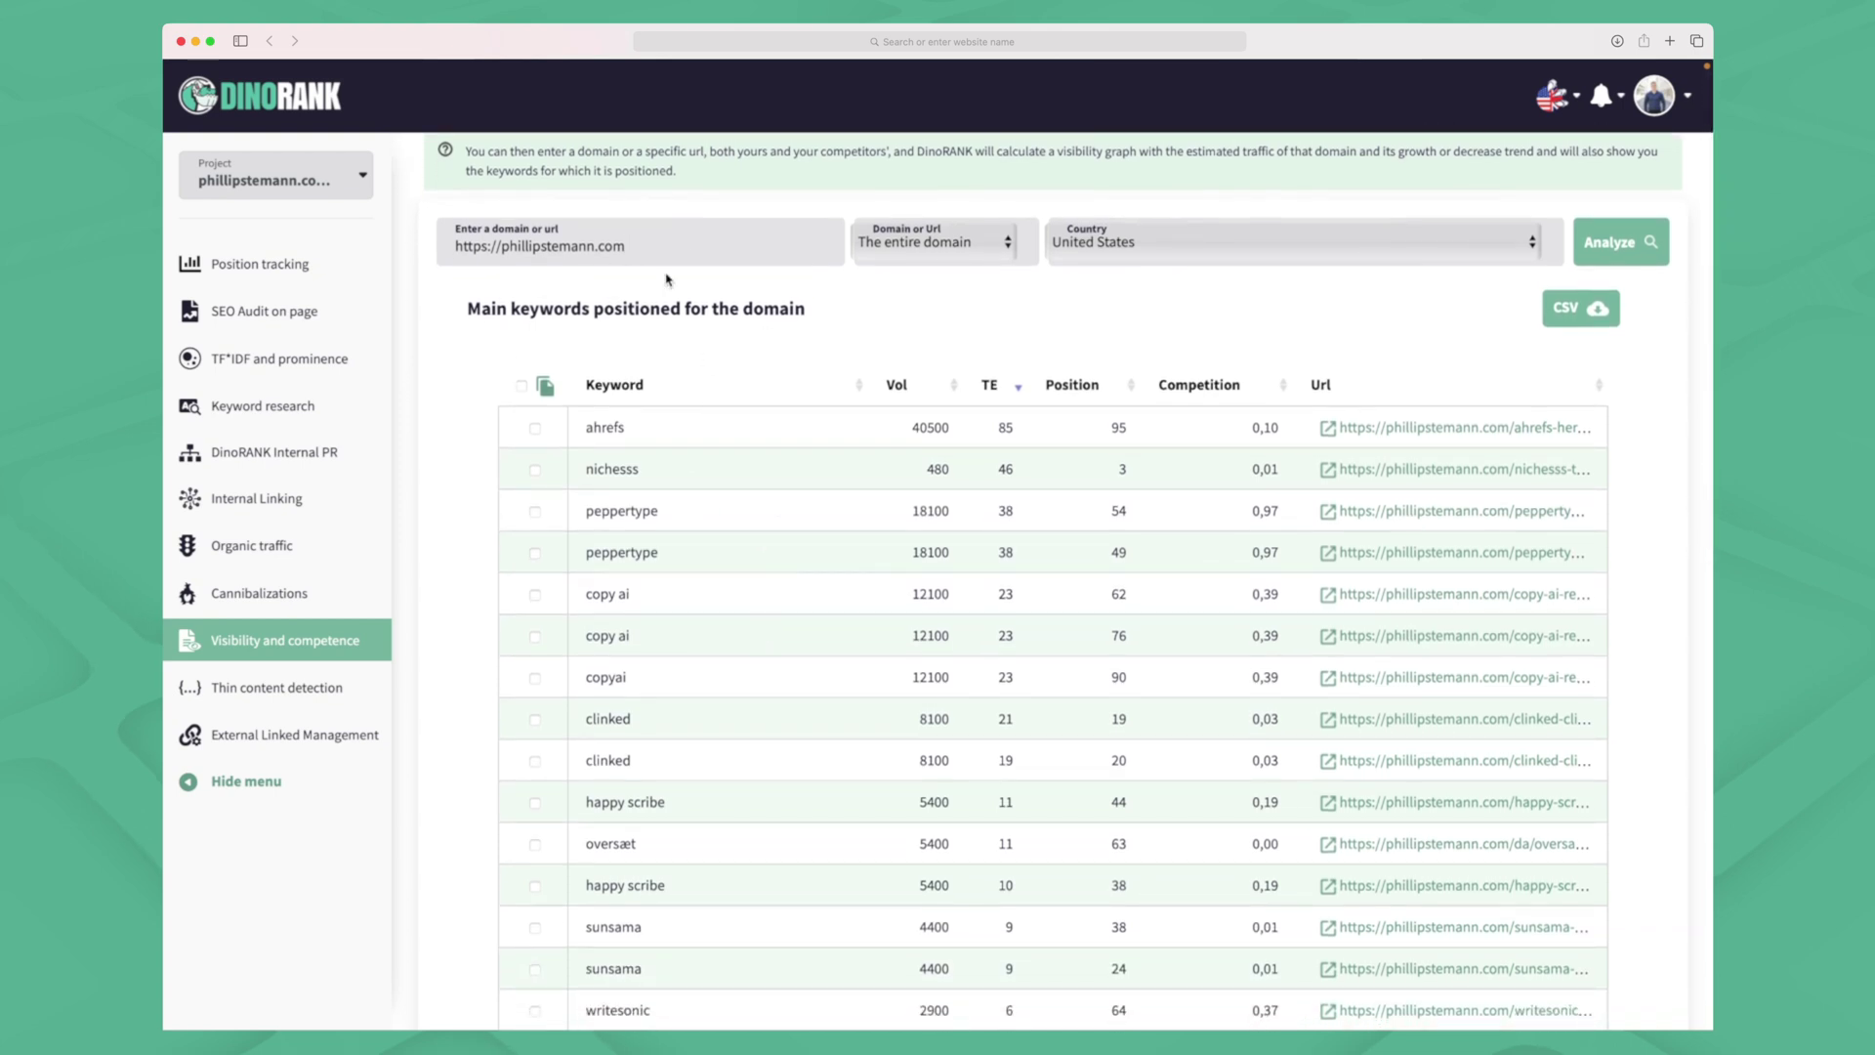
scroll(667, 280, down, 15)
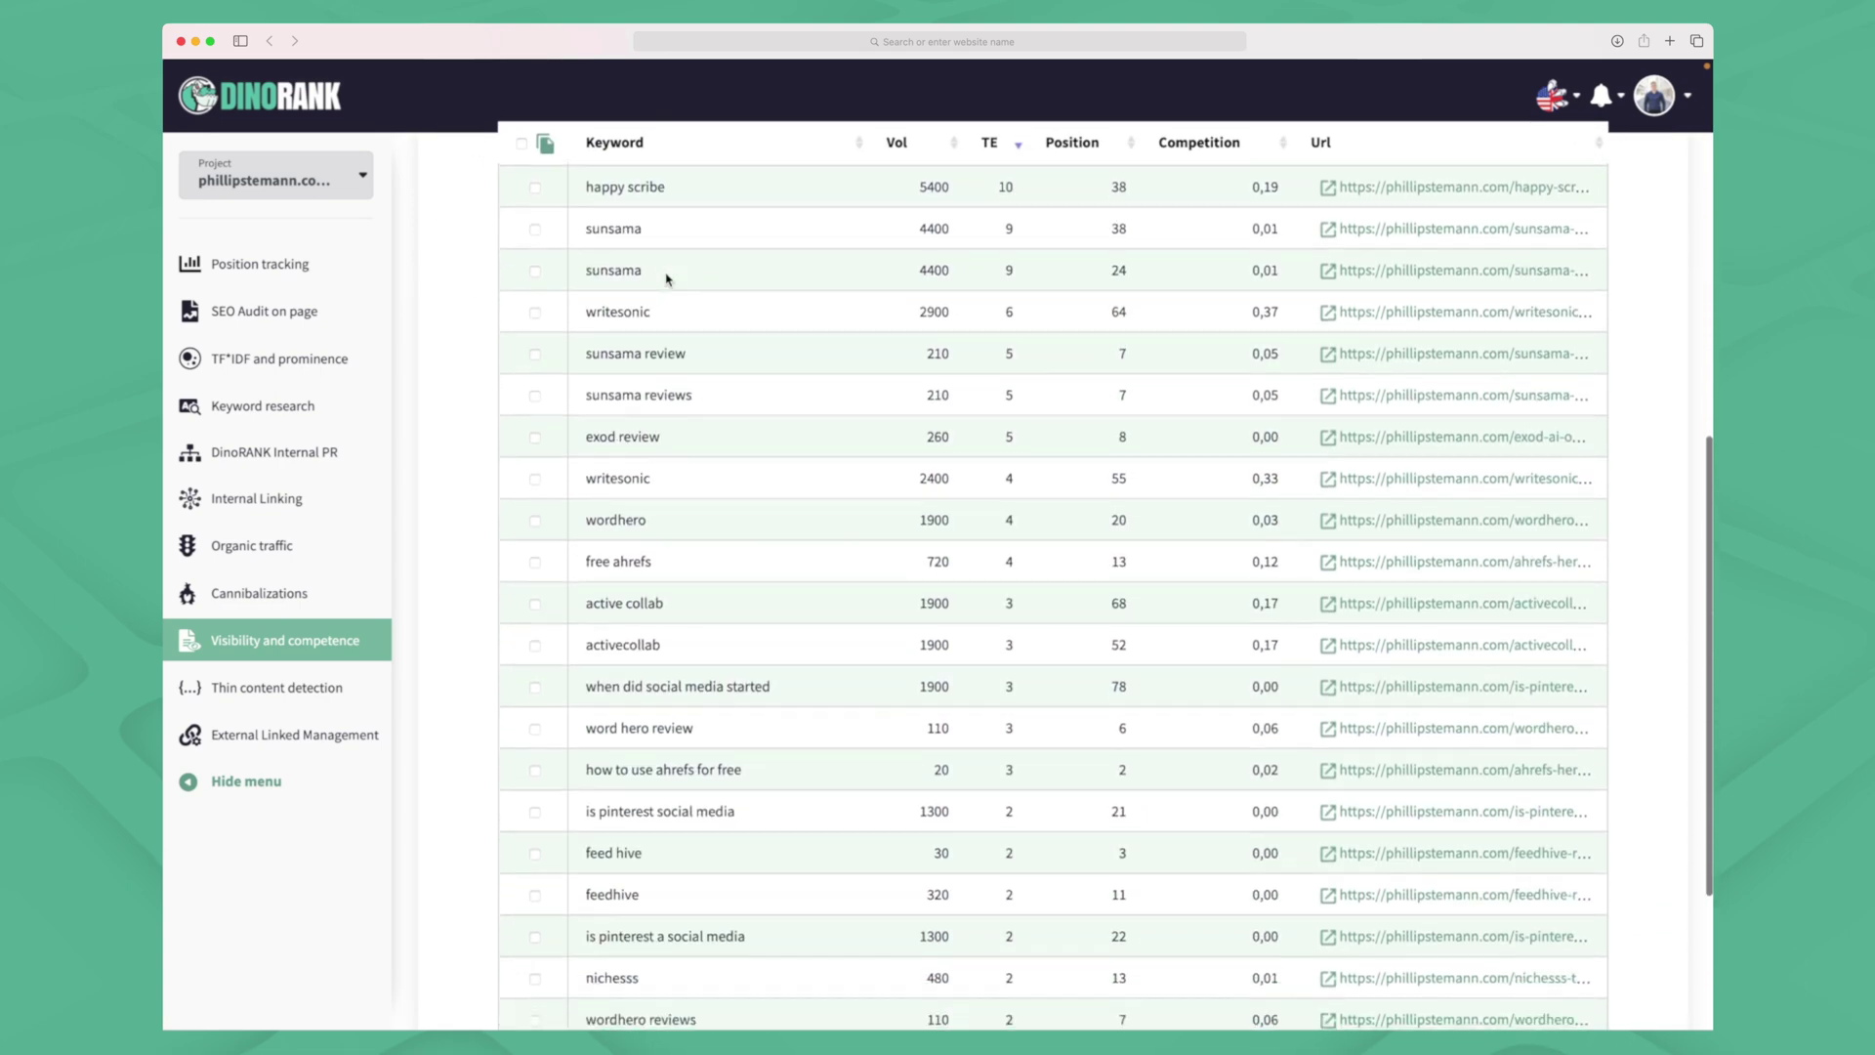
scroll(666, 281, up, 15)
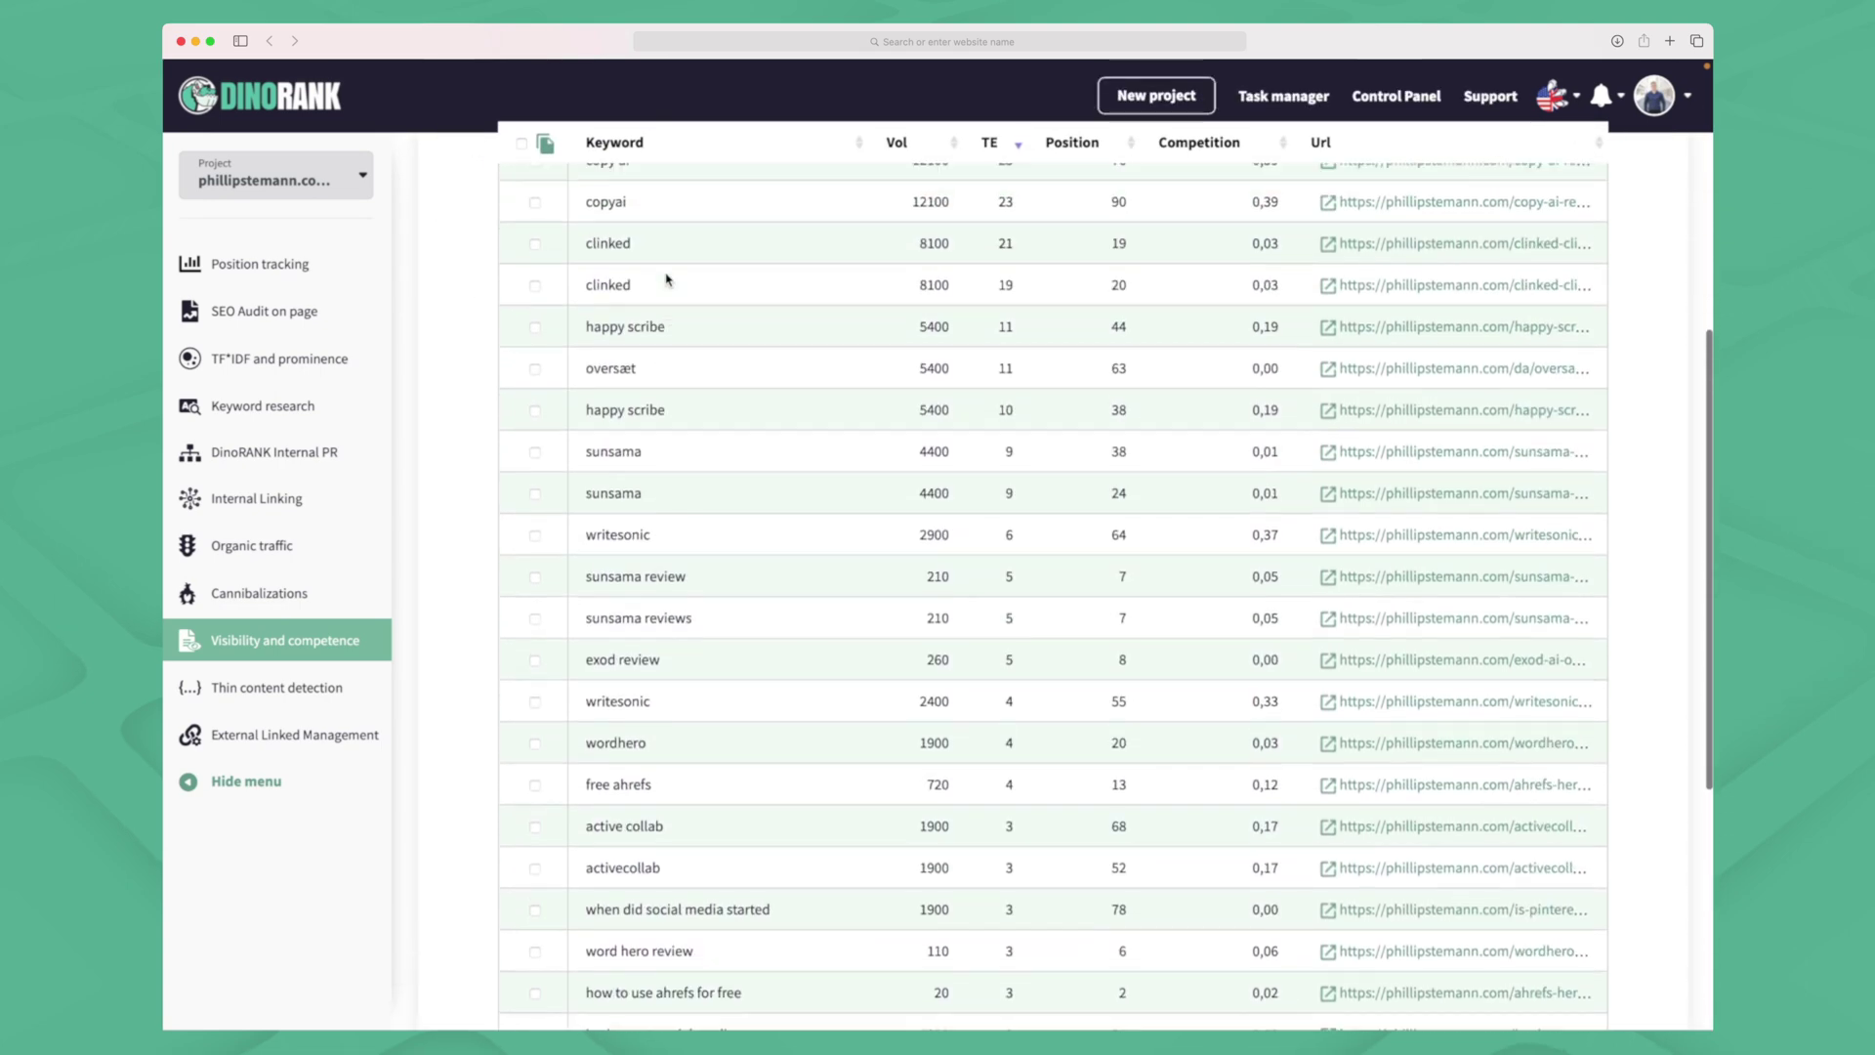
scroll(667, 280, up, 3)
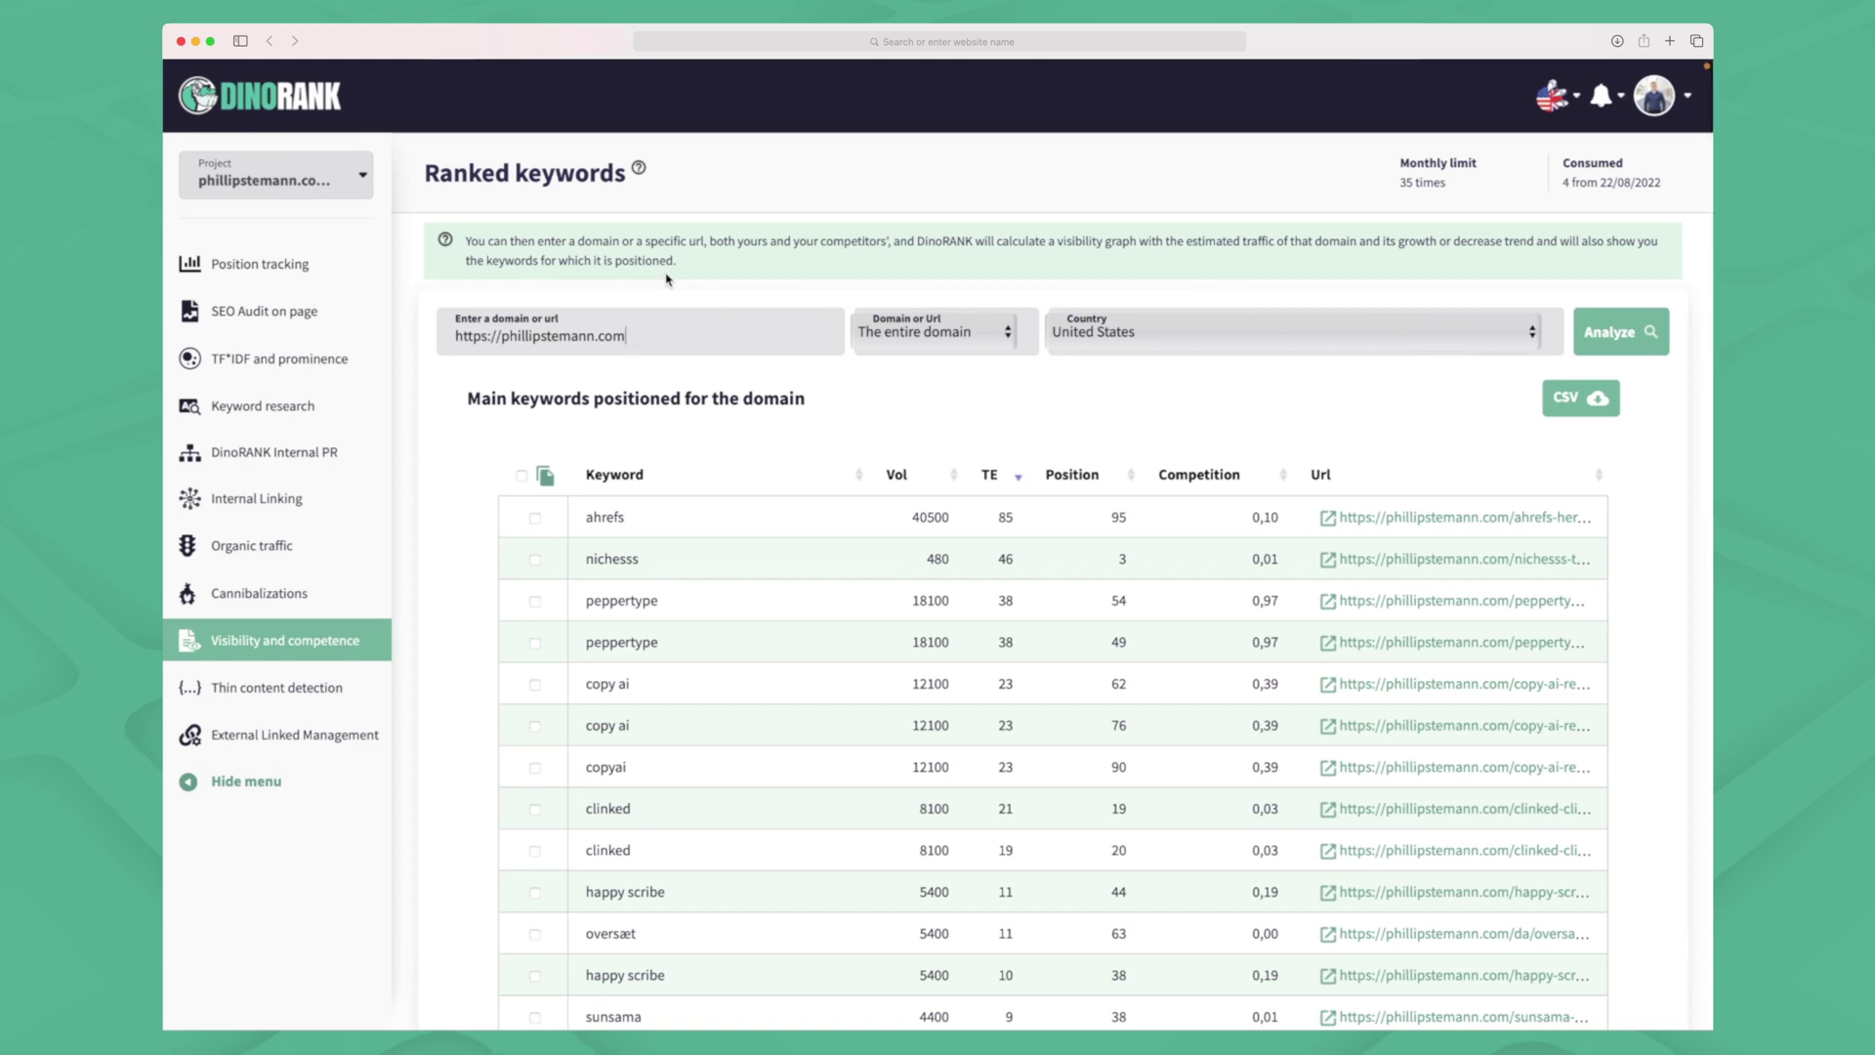
scroll(816, 431, down, 15)
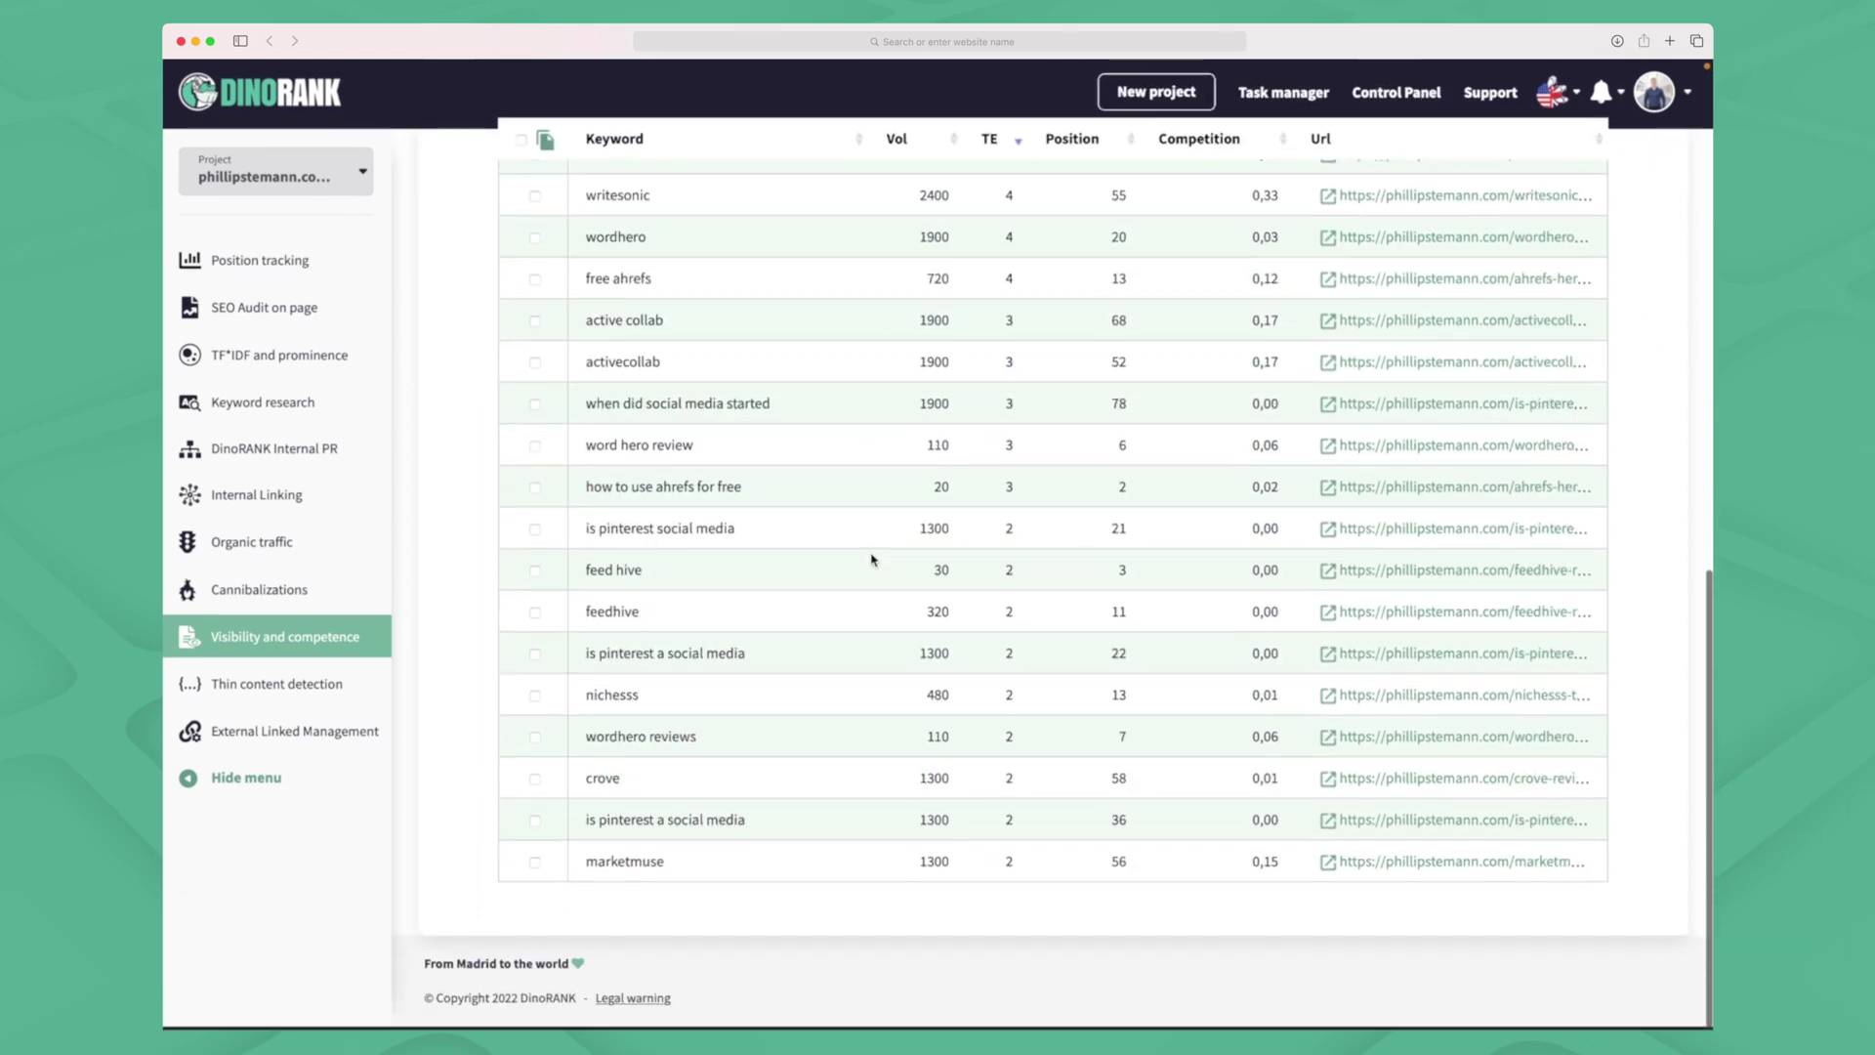
scroll(873, 559, up, 15)
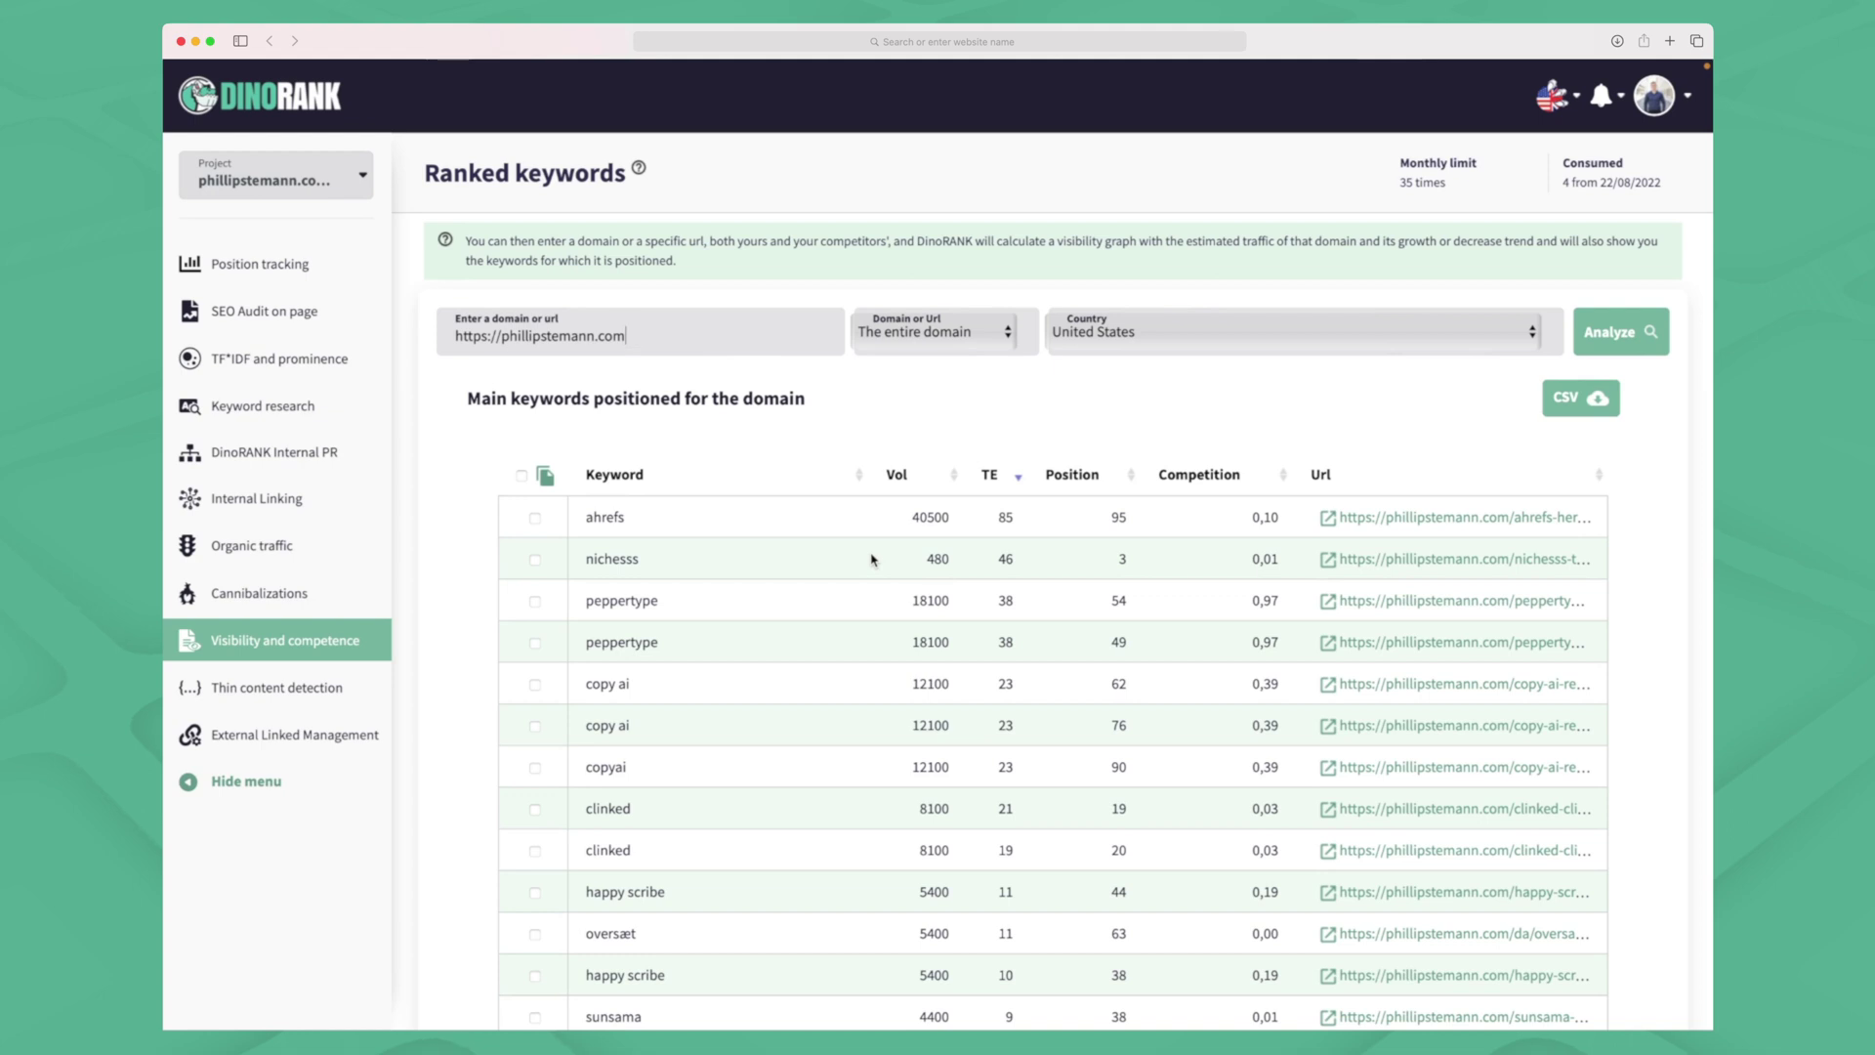
scroll(869, 551, down, 1)
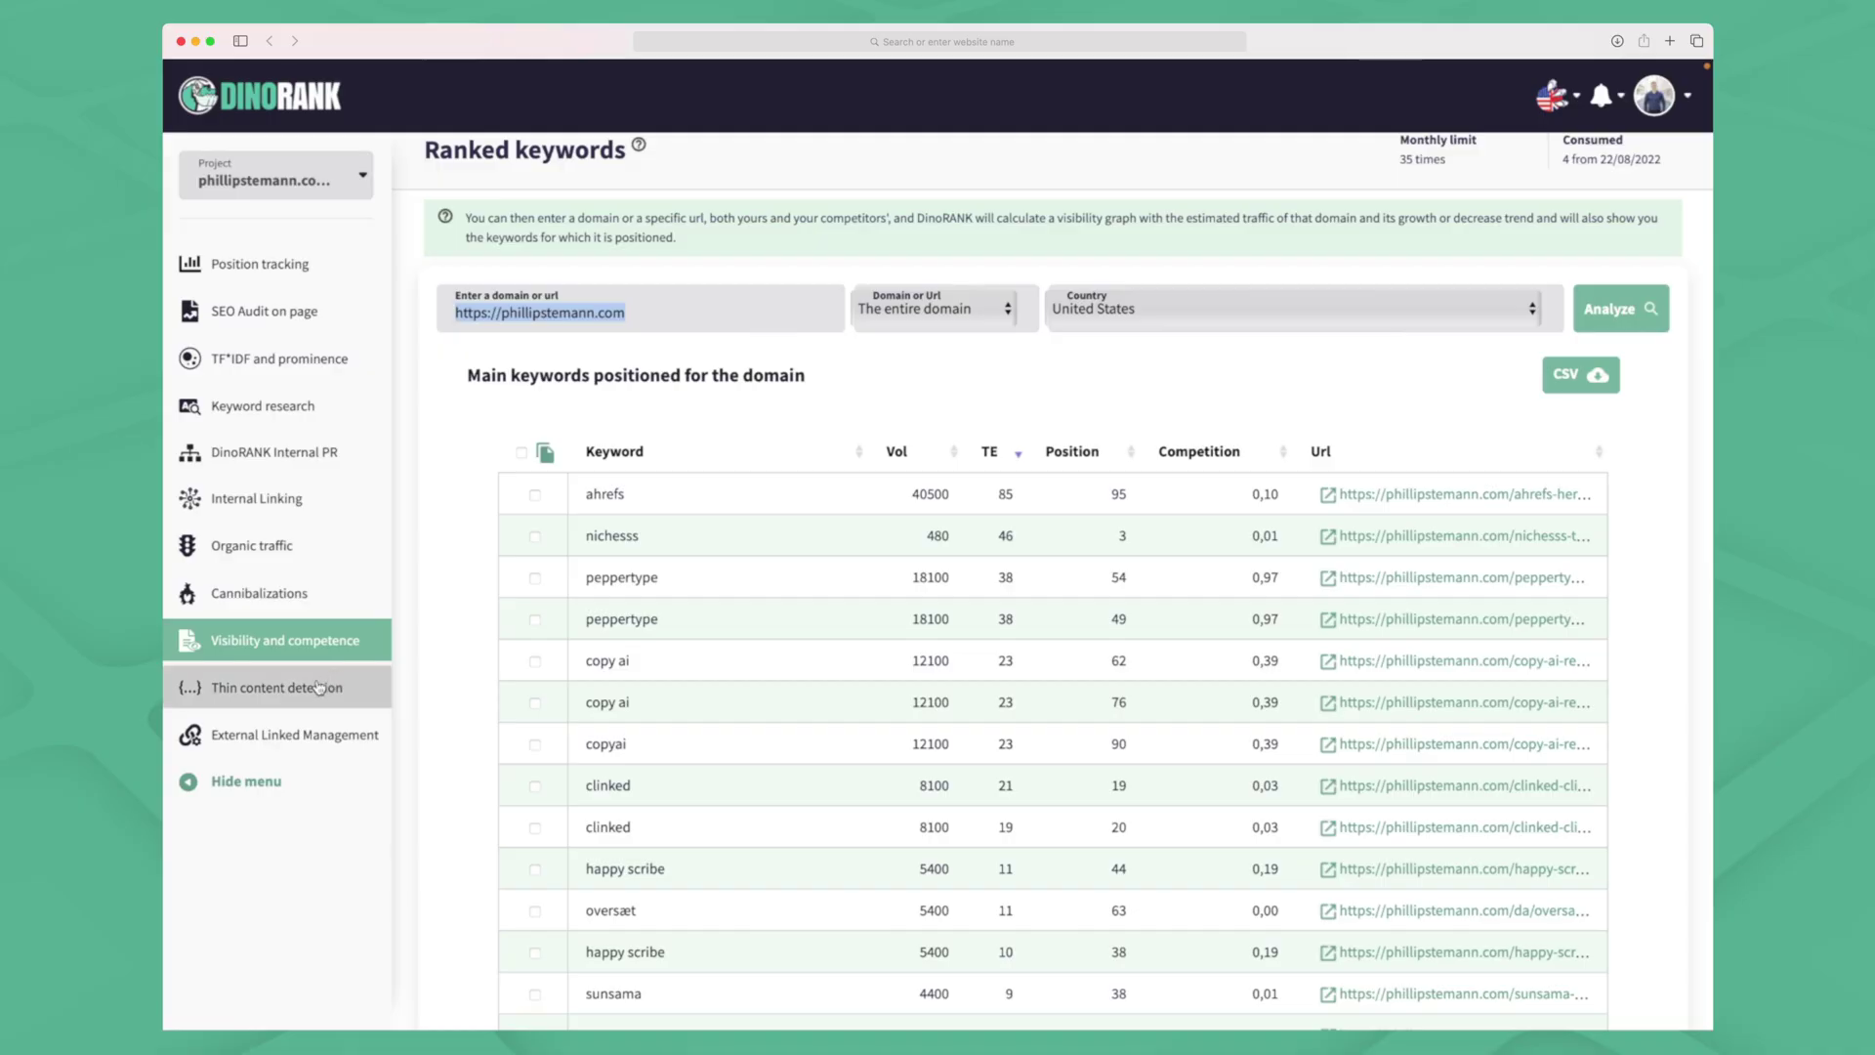
Search Thin Content Detection for URLs without organic traffic, using 01/08/2022 as the start date
click(313, 687)
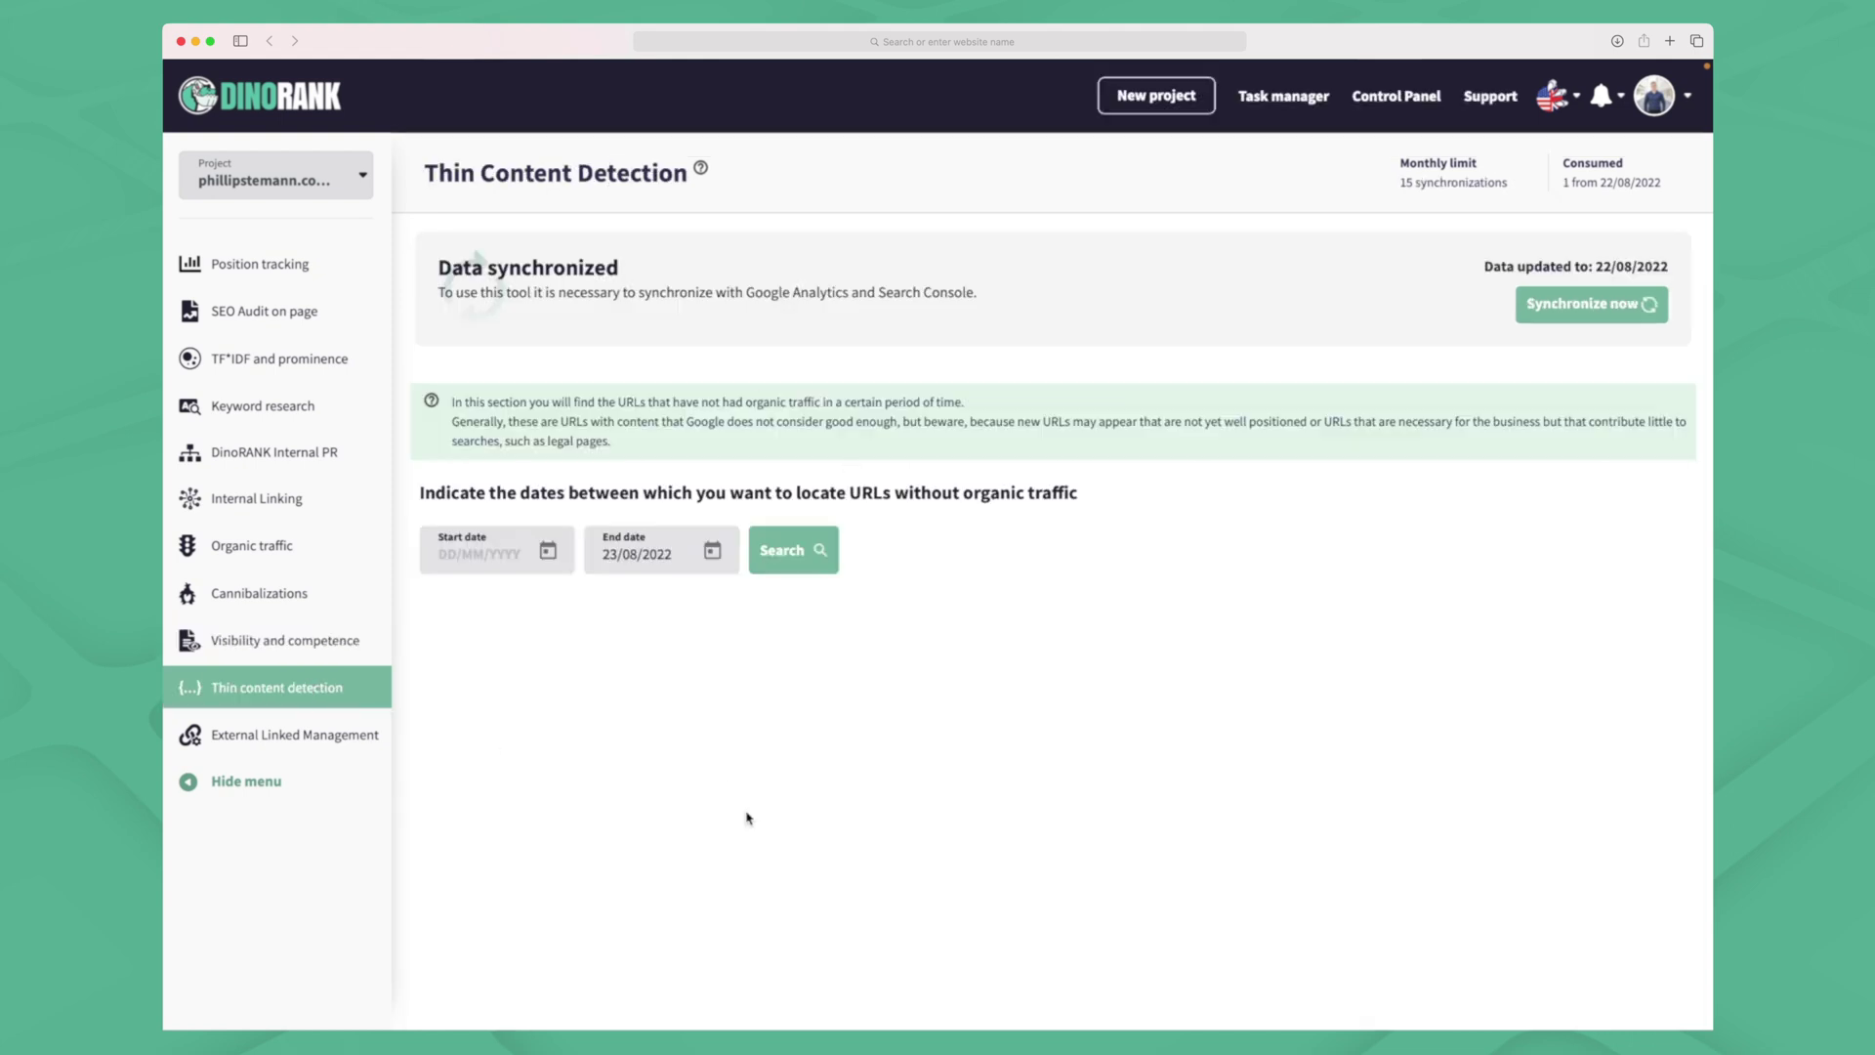
click(472, 551)
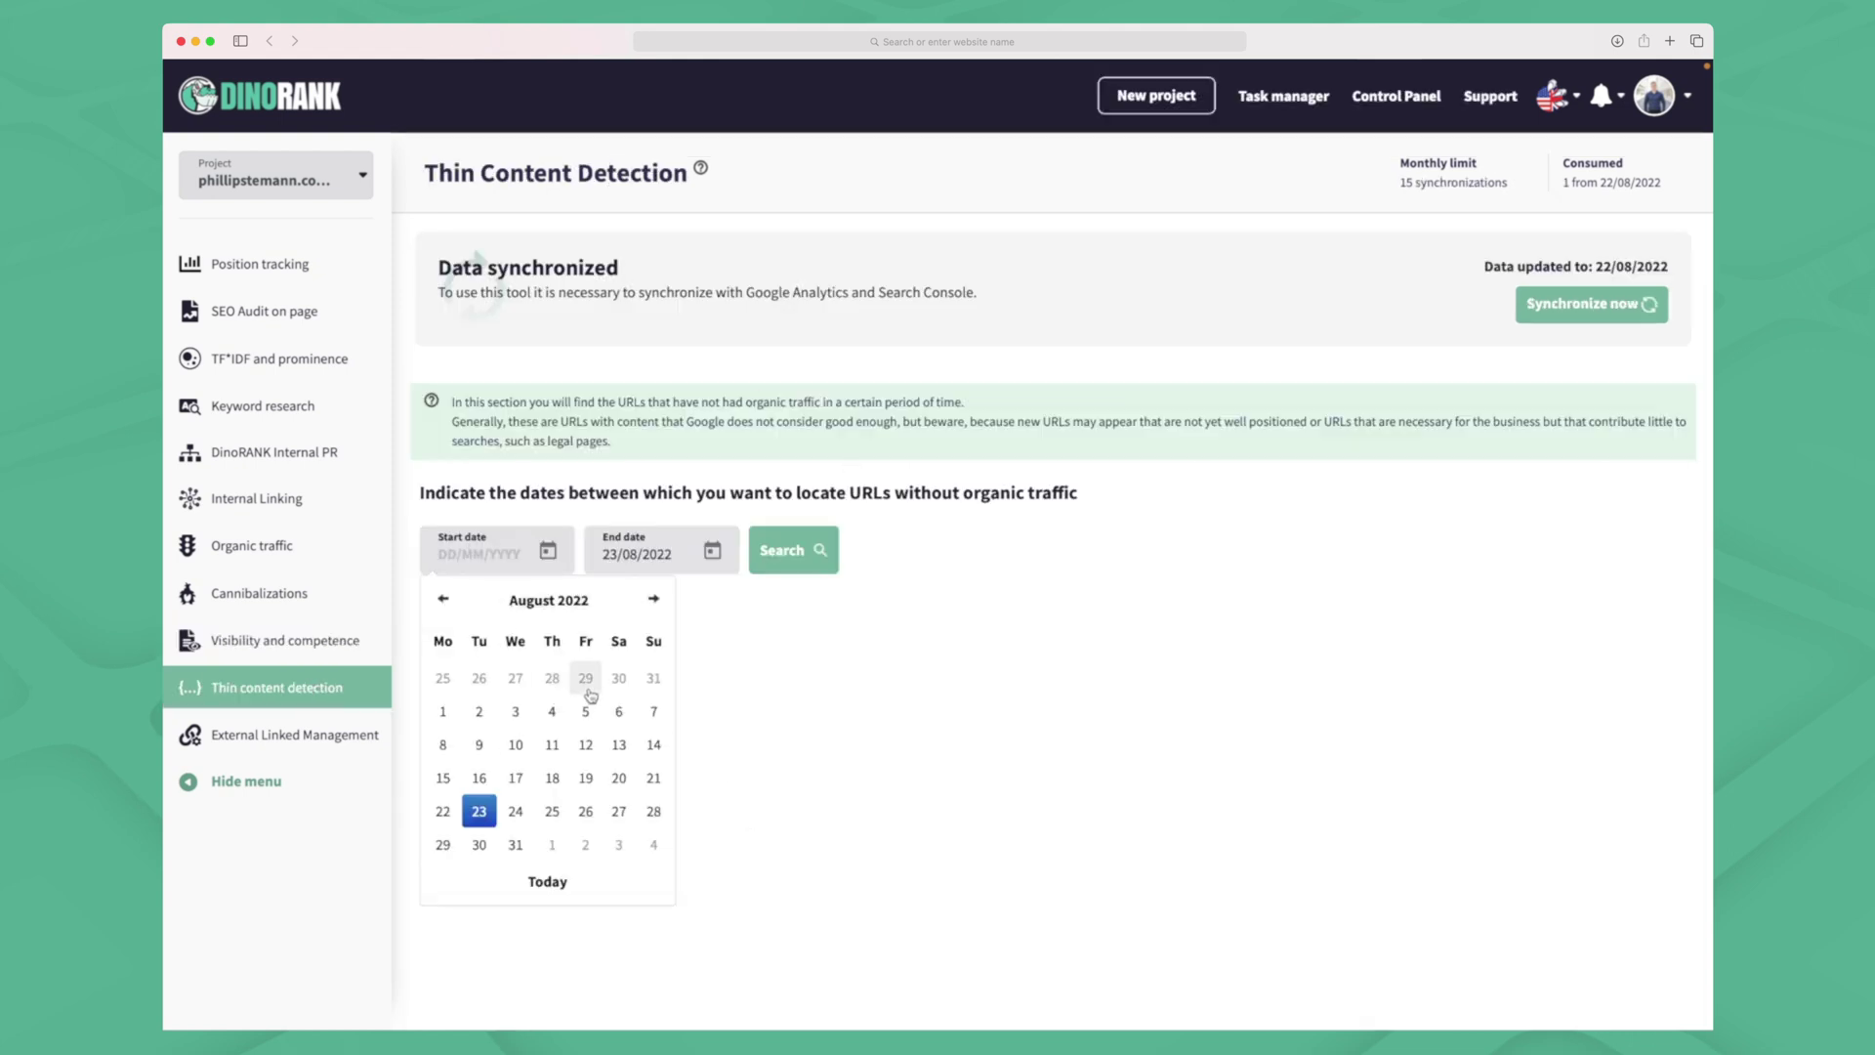
click(444, 710)
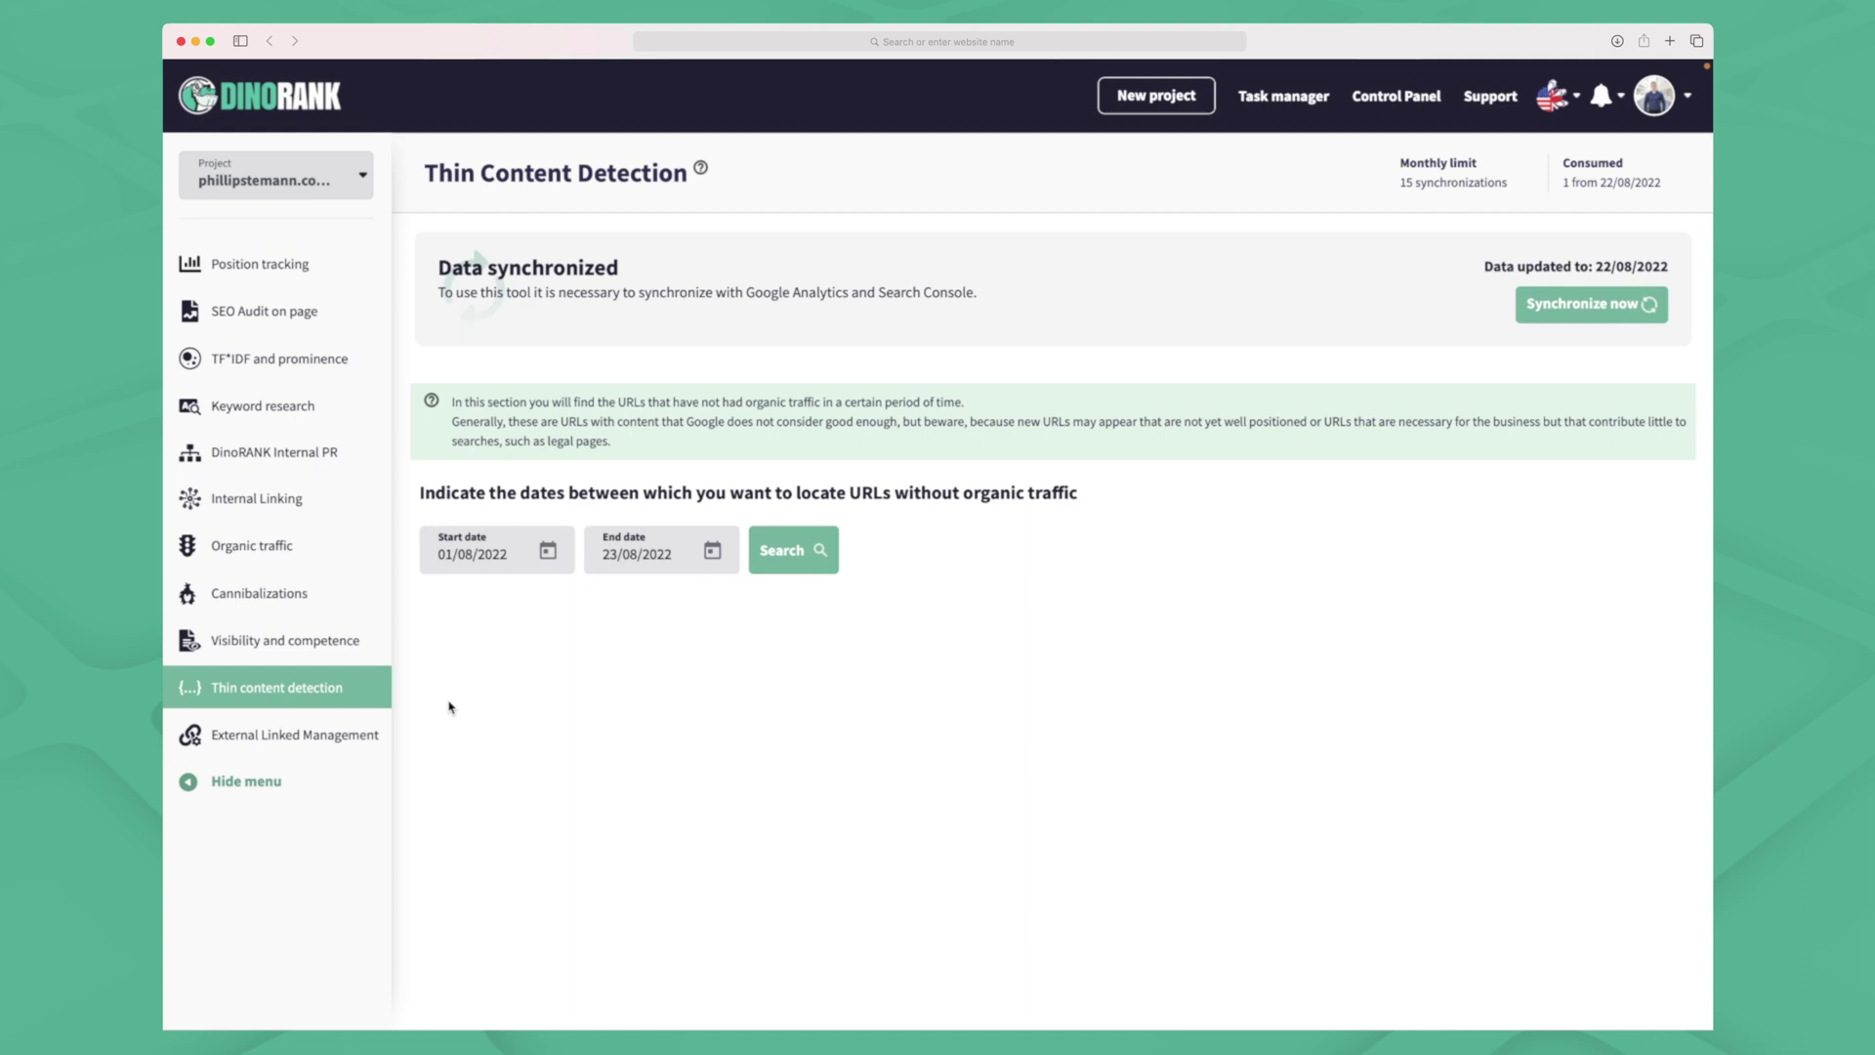
click(827, 568)
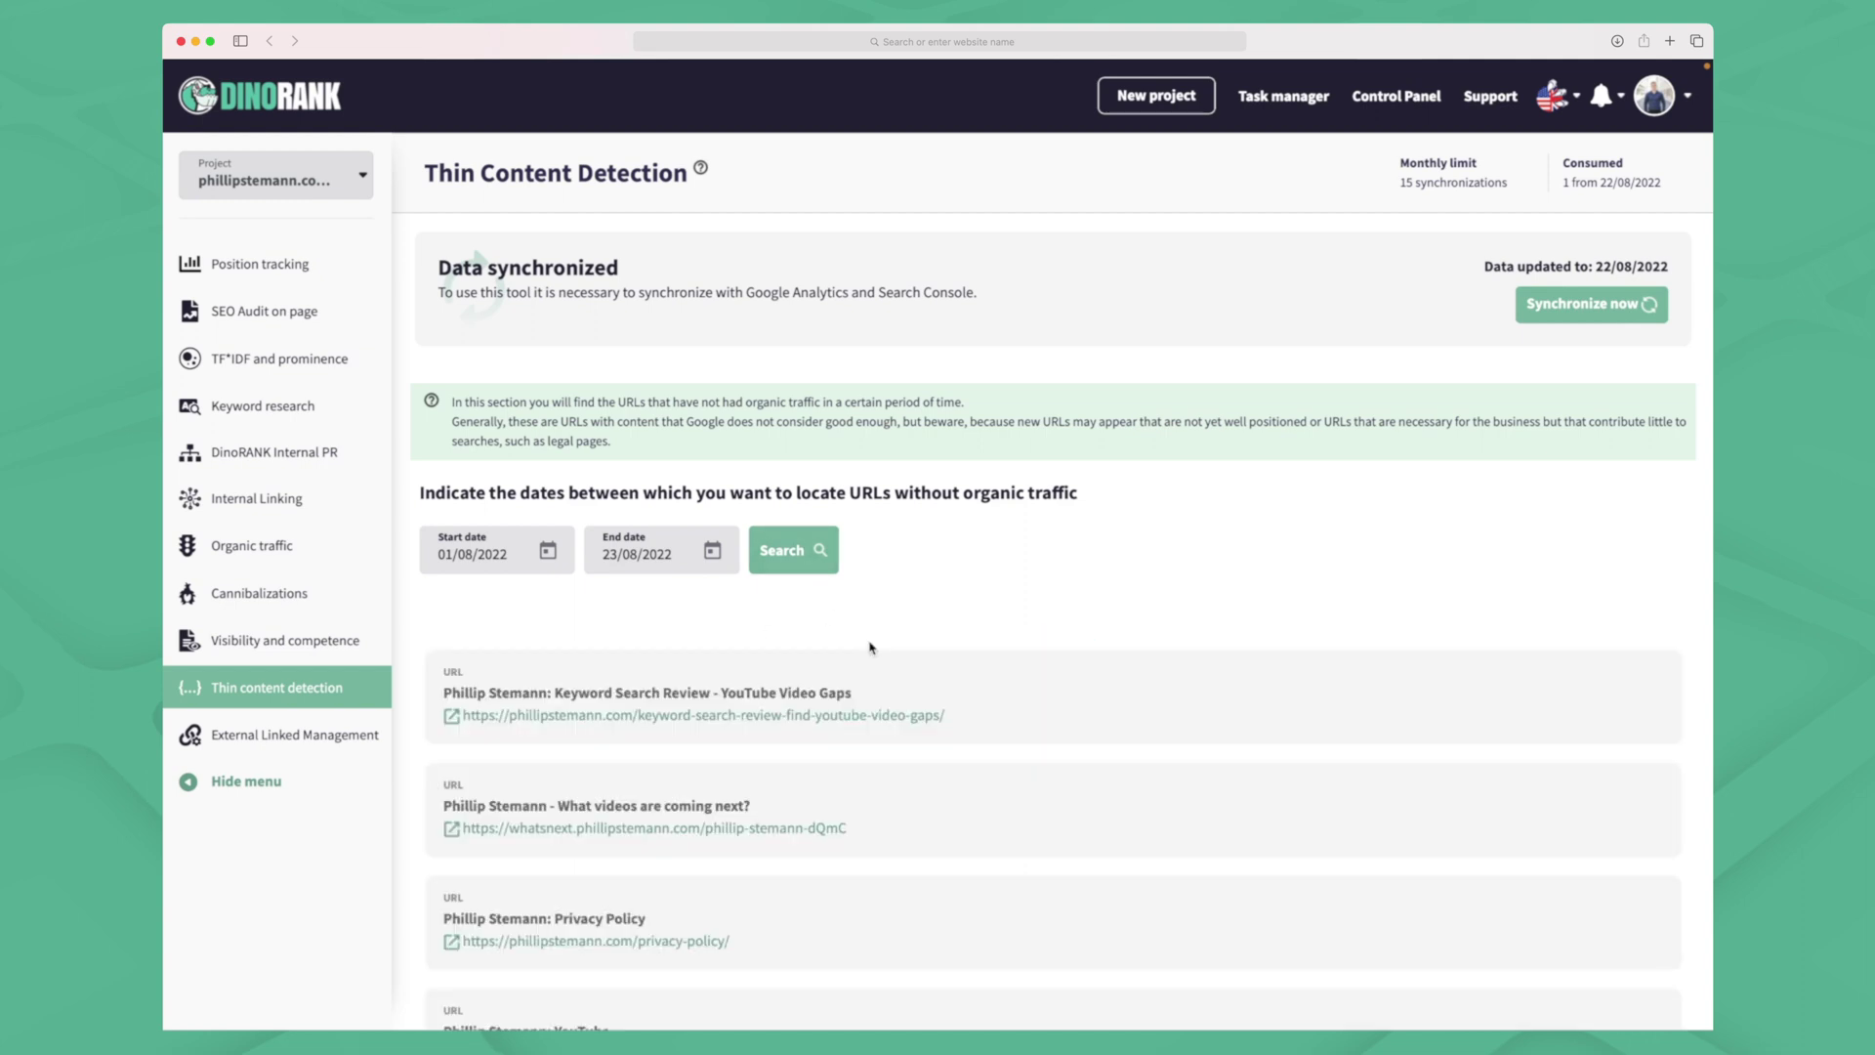
Review the listed thin-content URLs, including the review articles, privacy policy, category pages and tag pages
scroll(871, 647, down, 3)
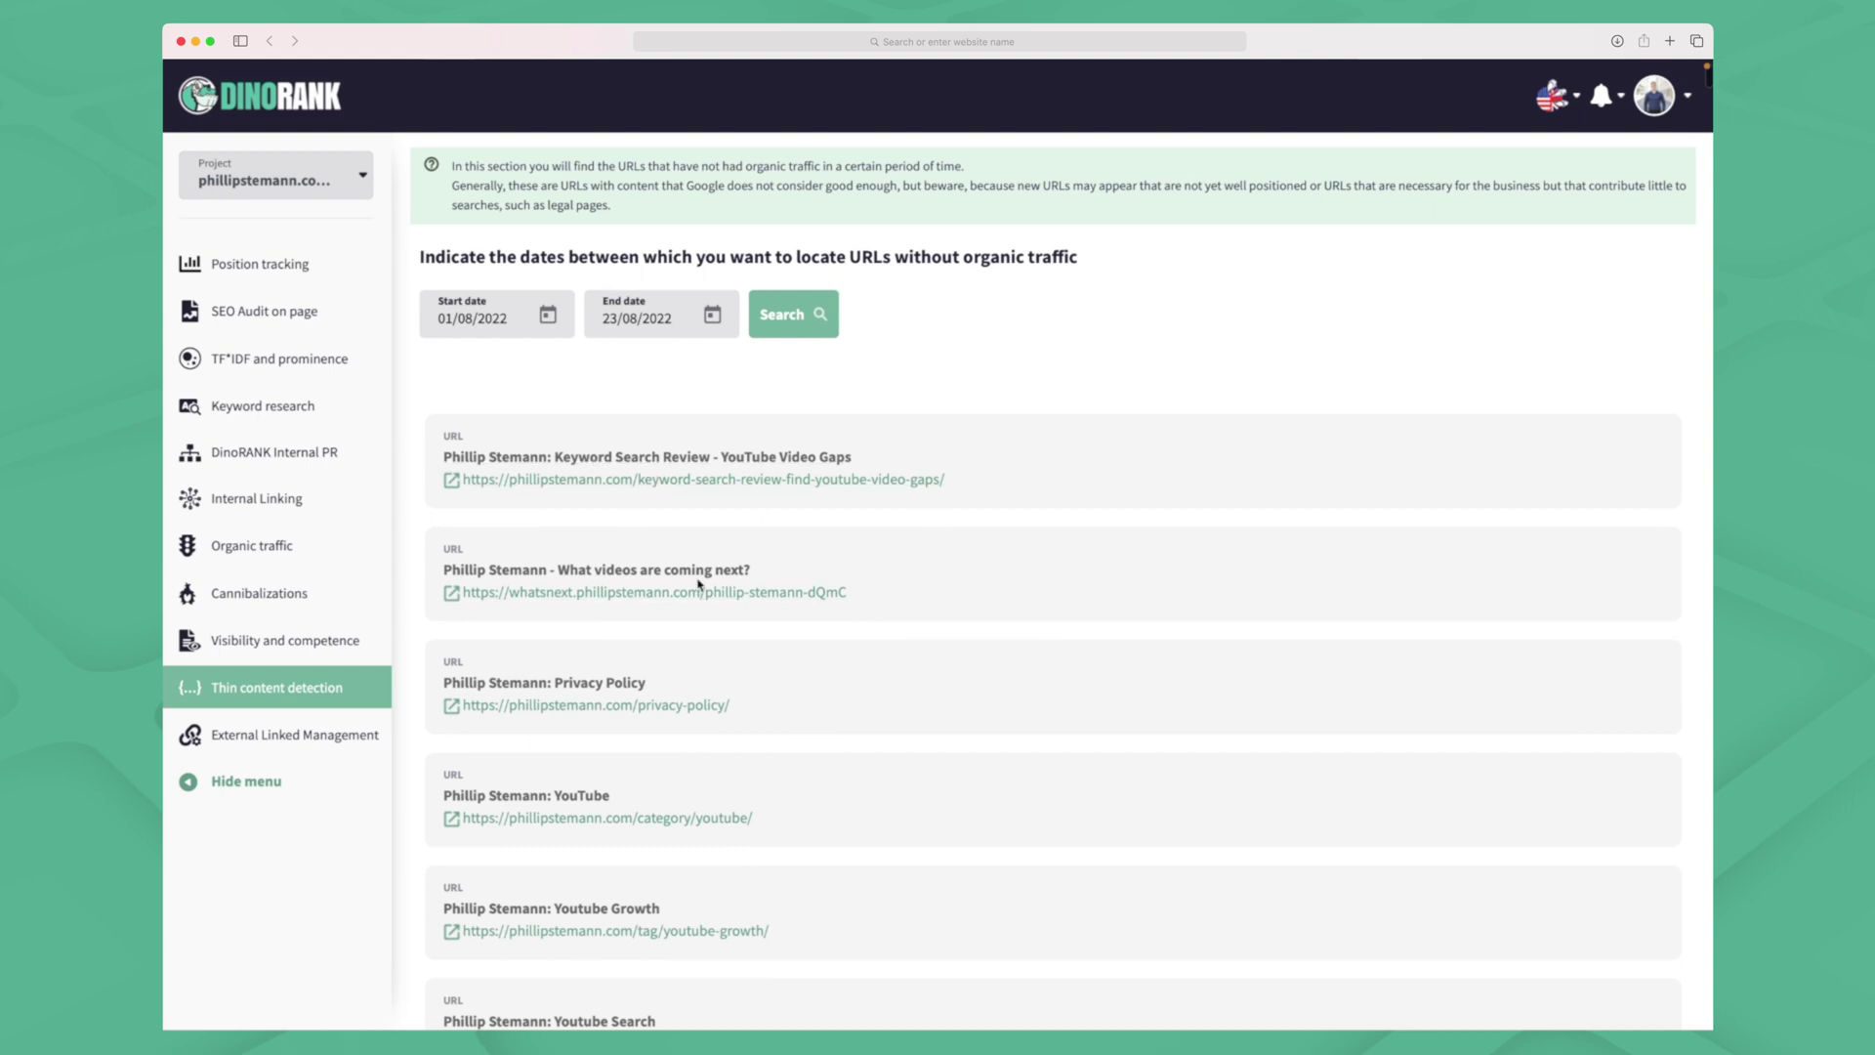
scroll(703, 594, down, 1)
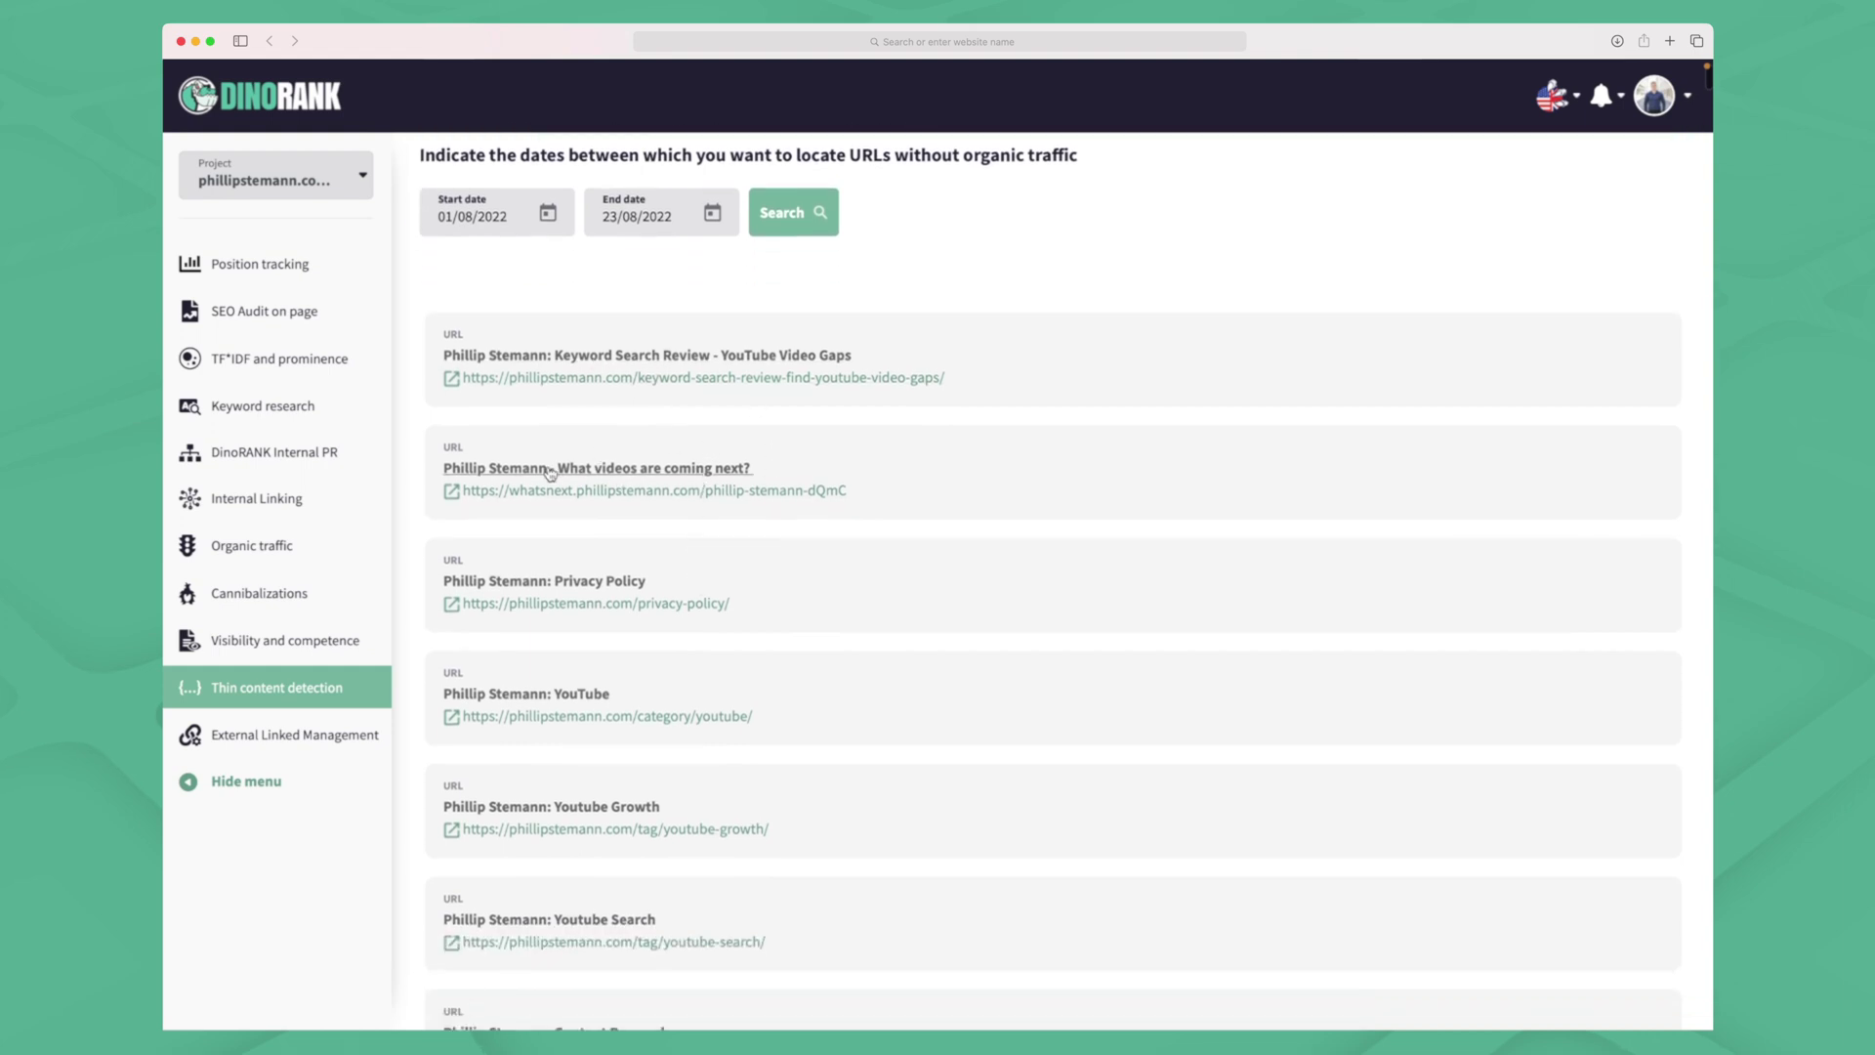
scroll(549, 494, down, 1)
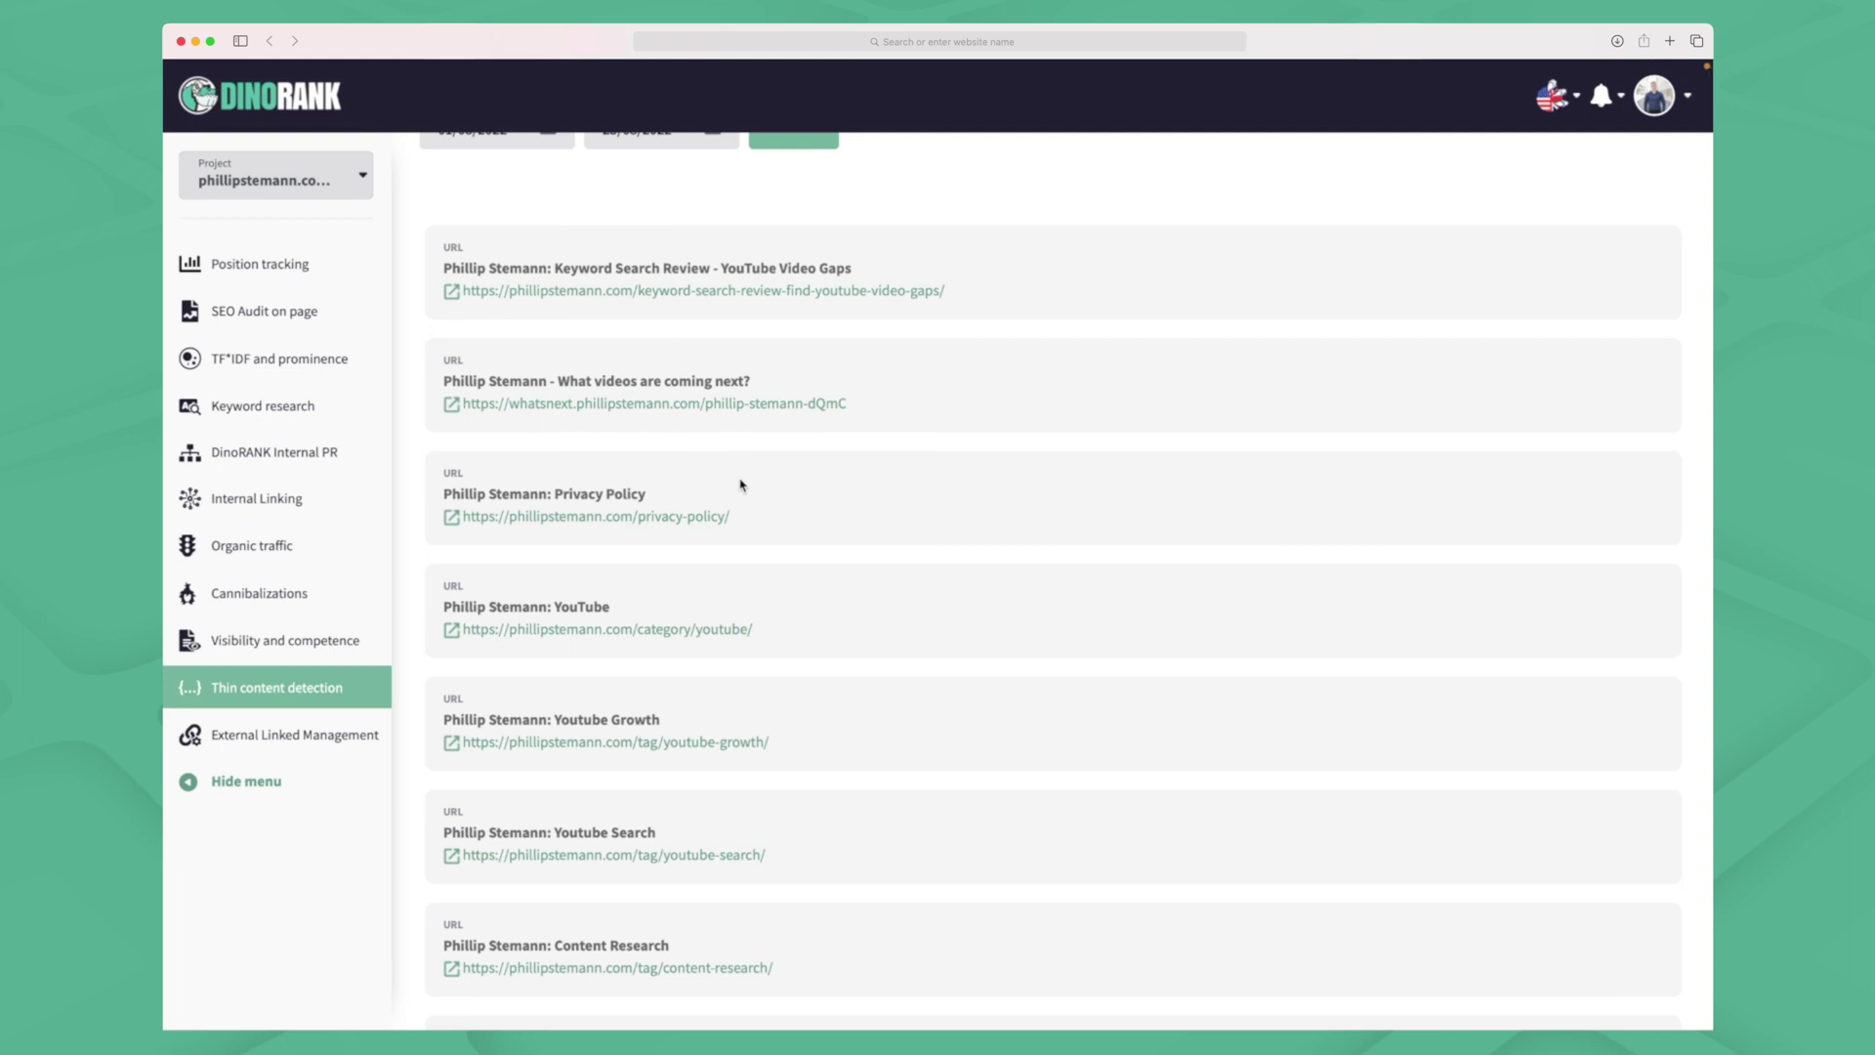
scroll(740, 484, up, 3)
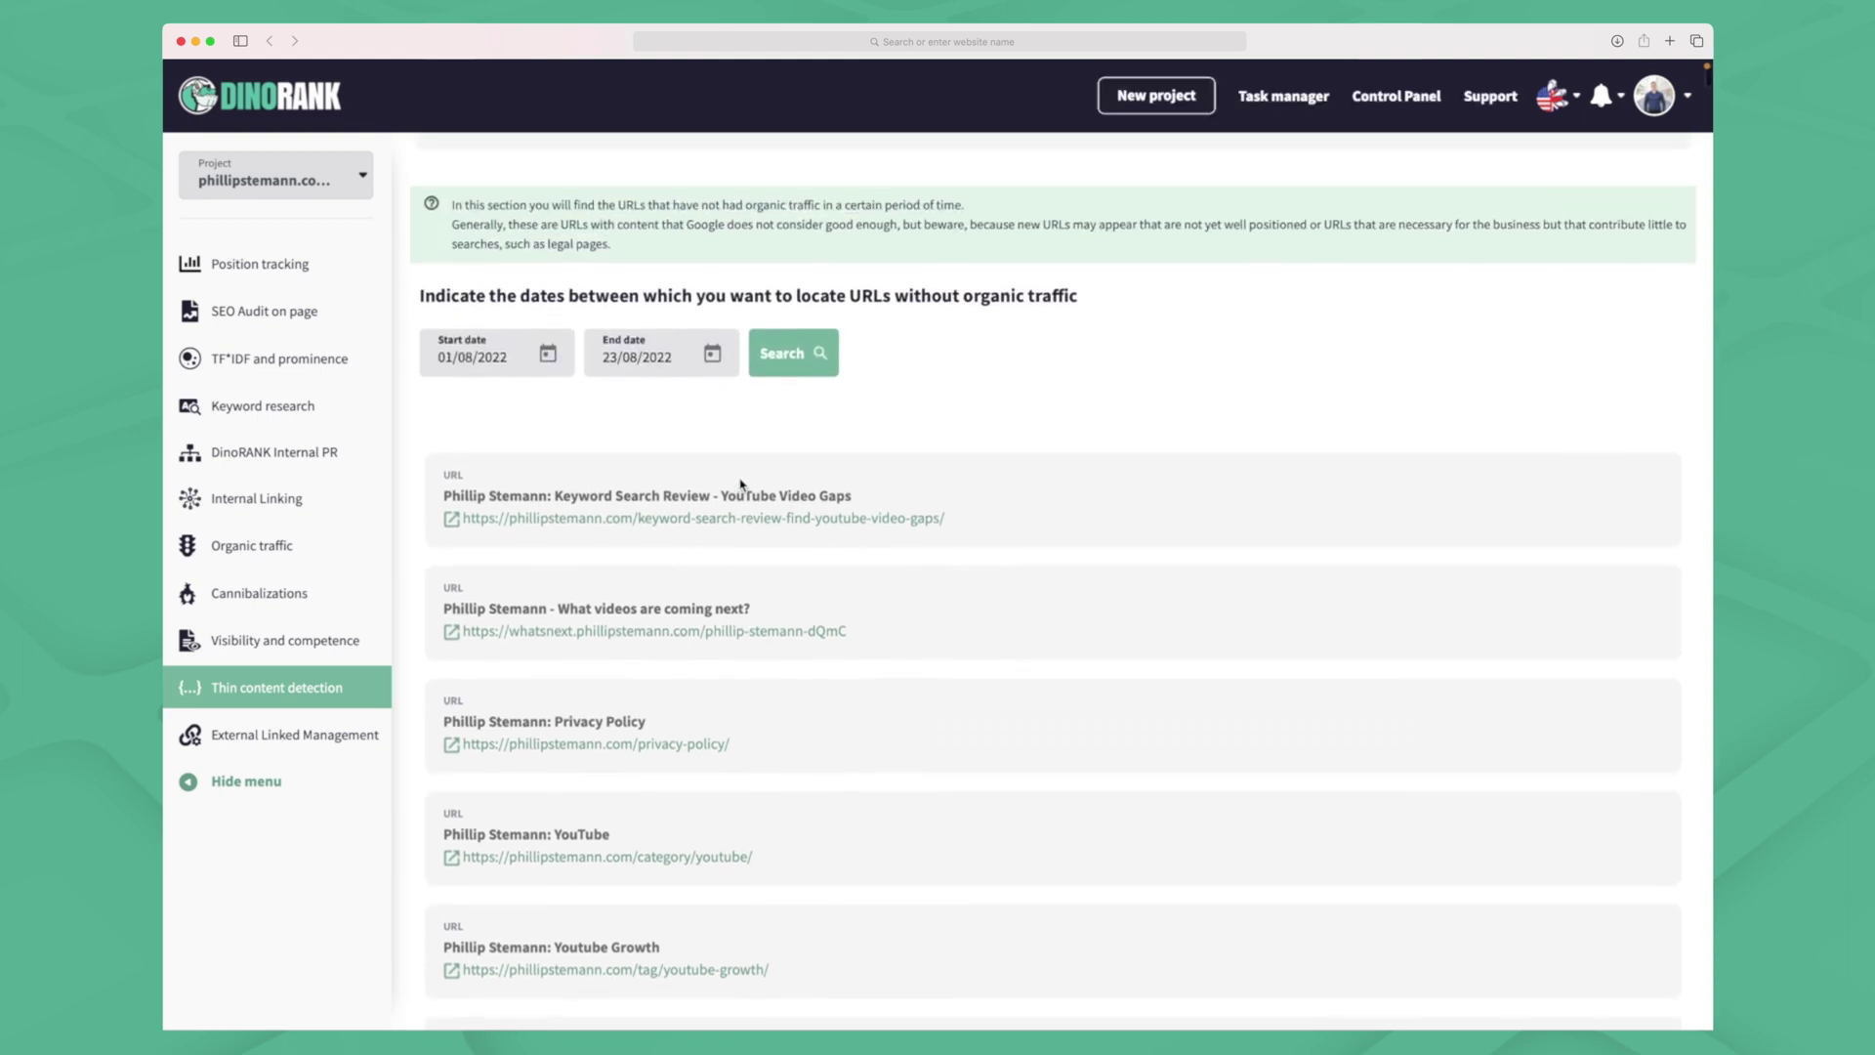
scroll(740, 484, down, 7)
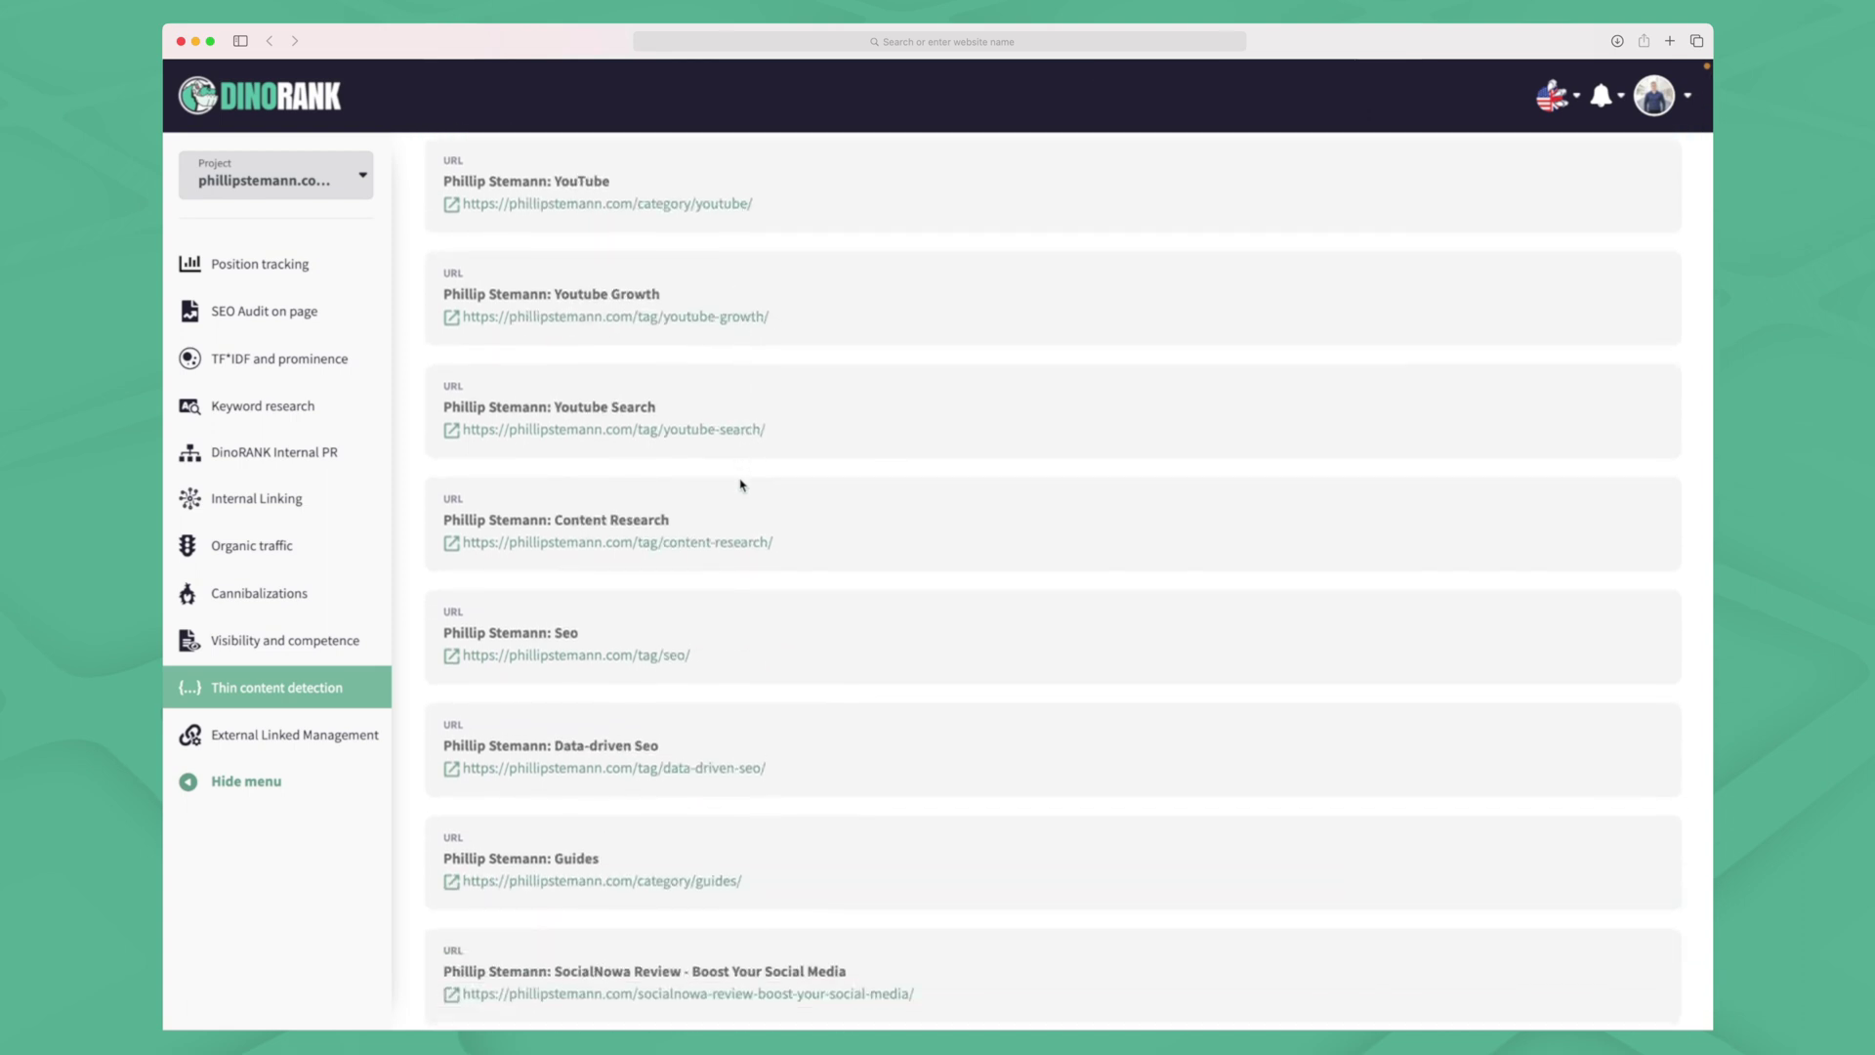
scroll(740, 484, down, 1)
scroll(740, 484, down, 1)
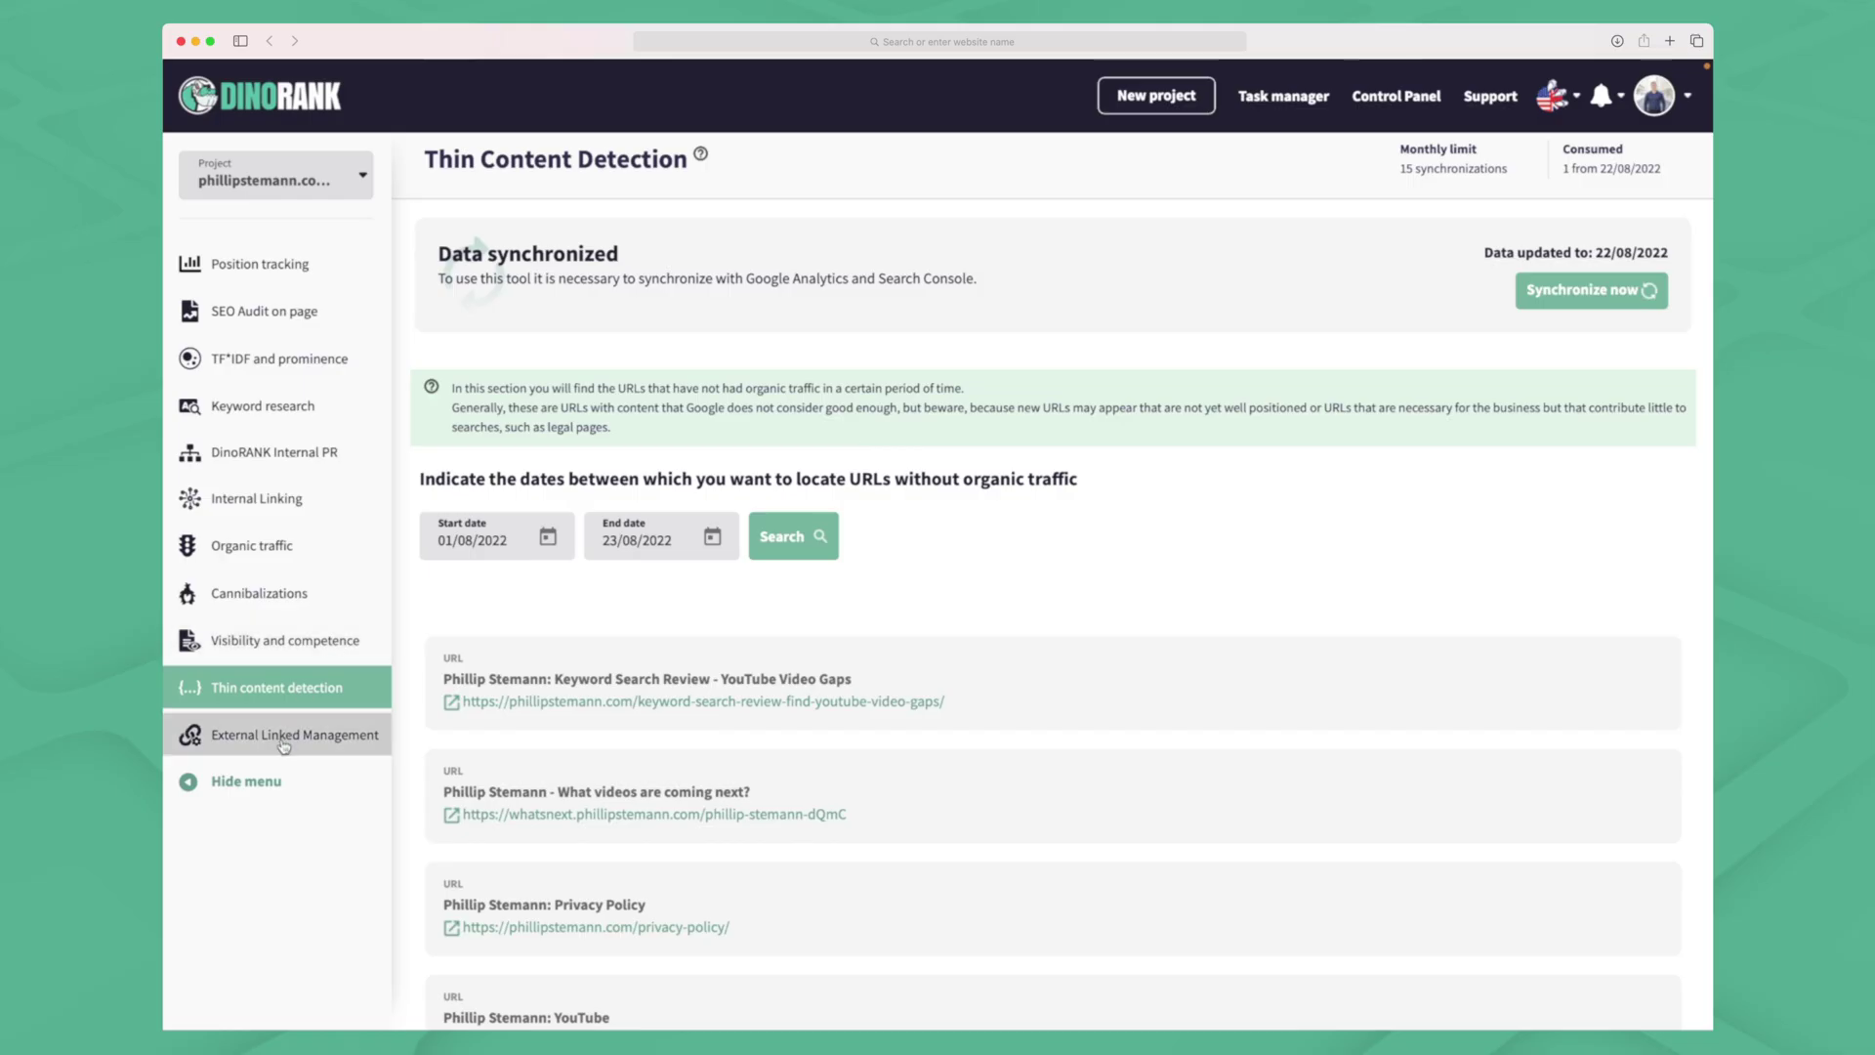
Open External Linked Management and read the explanation of how manually inserted backlinks are tracked
click(284, 744)
click(692, 469)
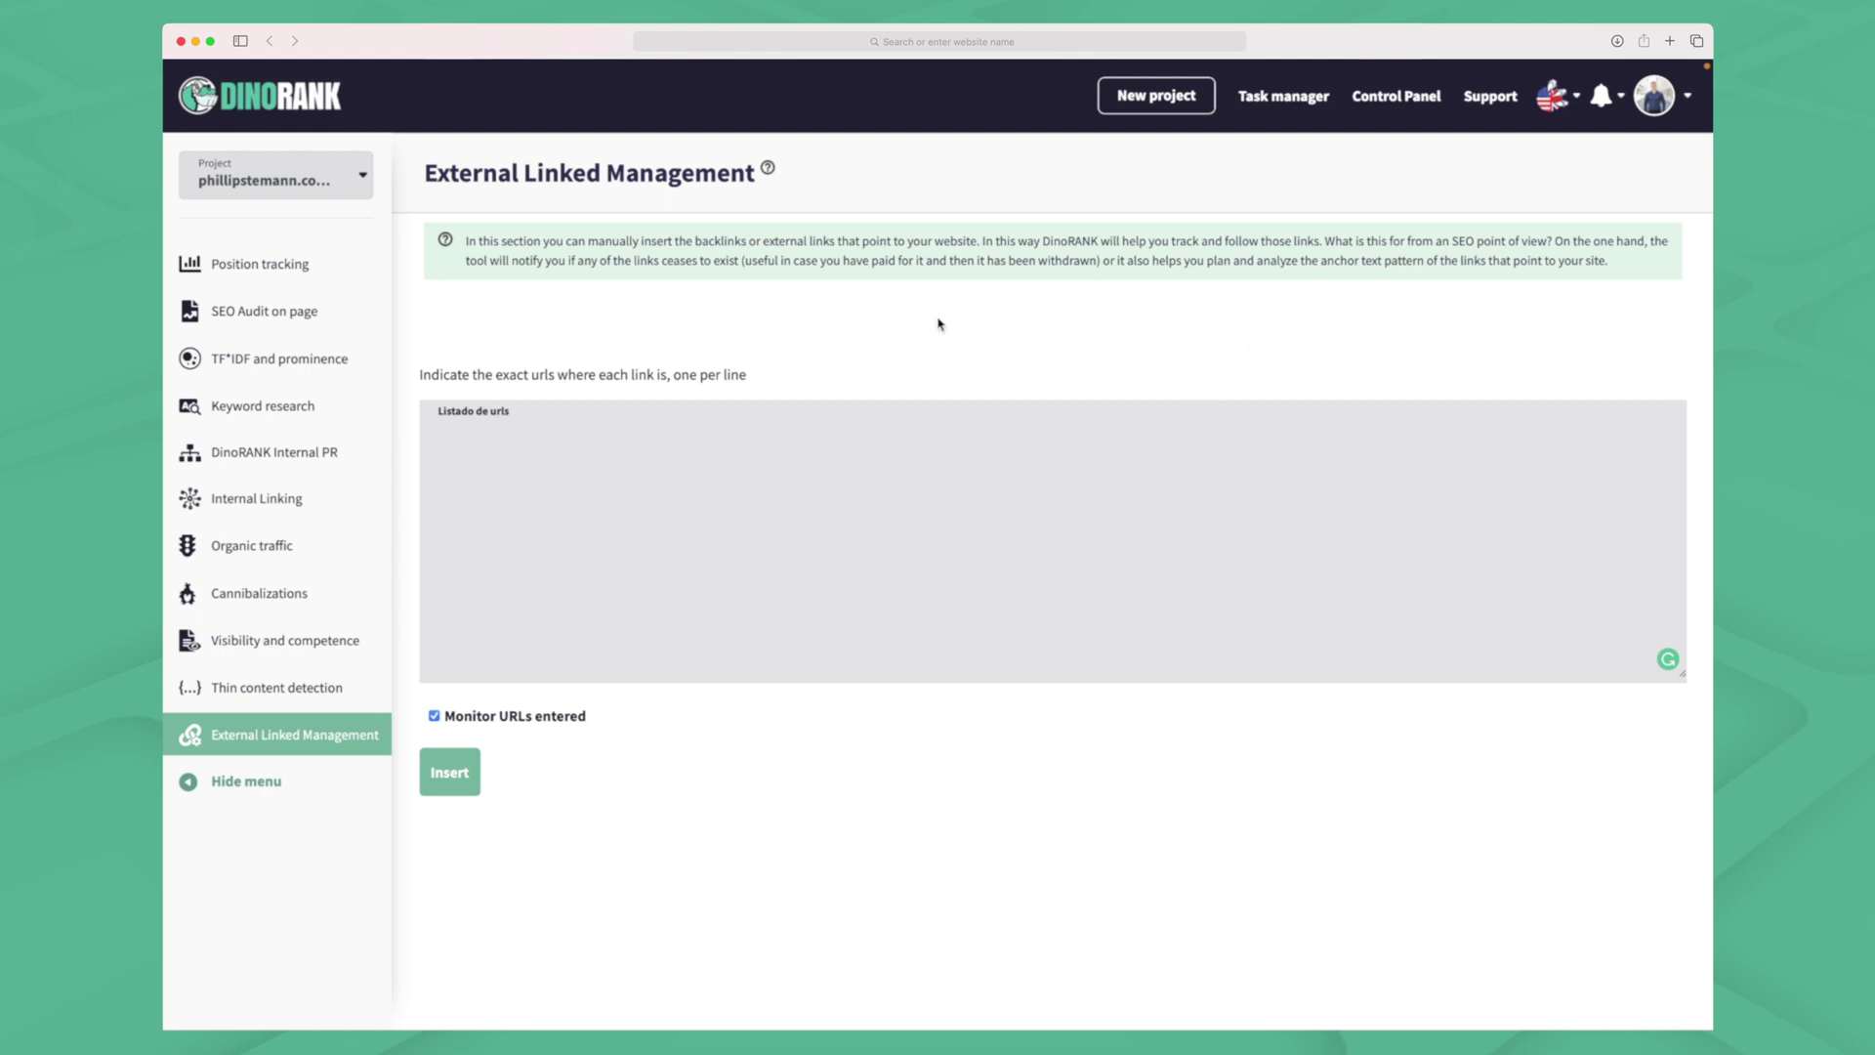
drag(474, 239, 689, 275)
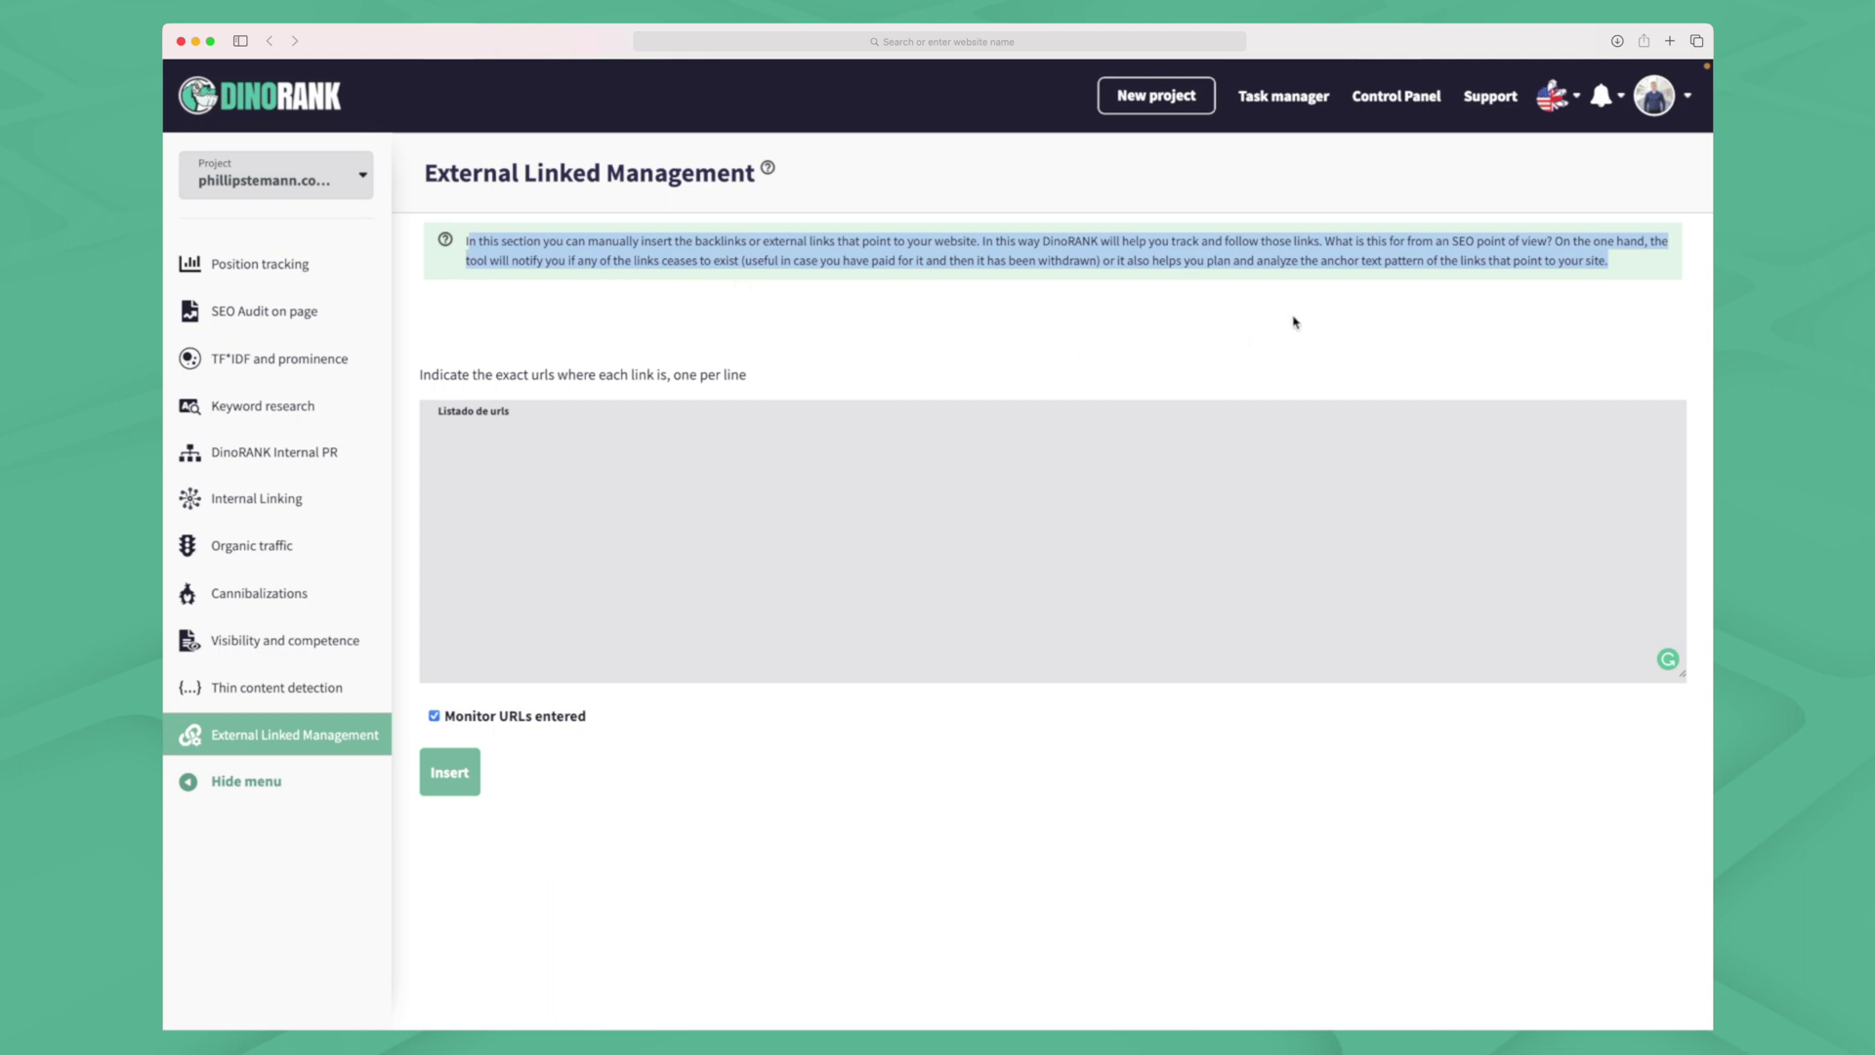
Return to the overview of all projects
mouse_move(1556, 109)
click(243, 95)
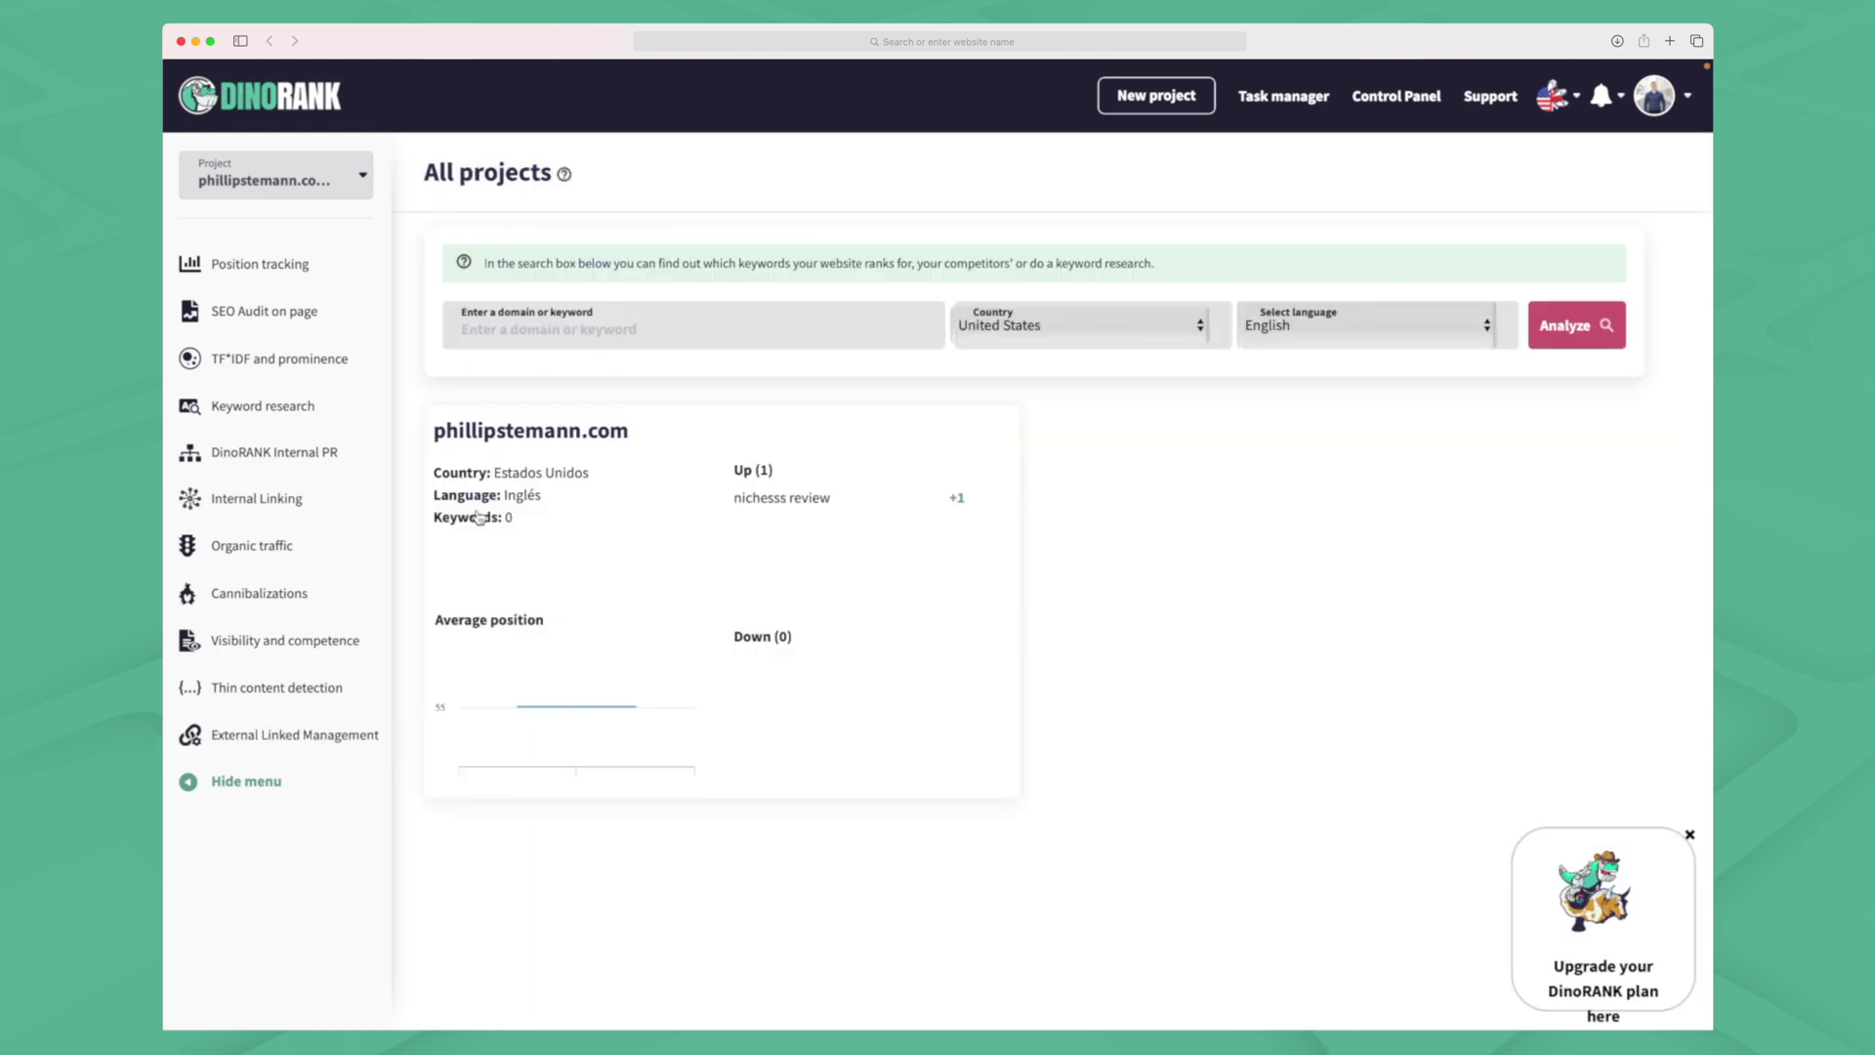